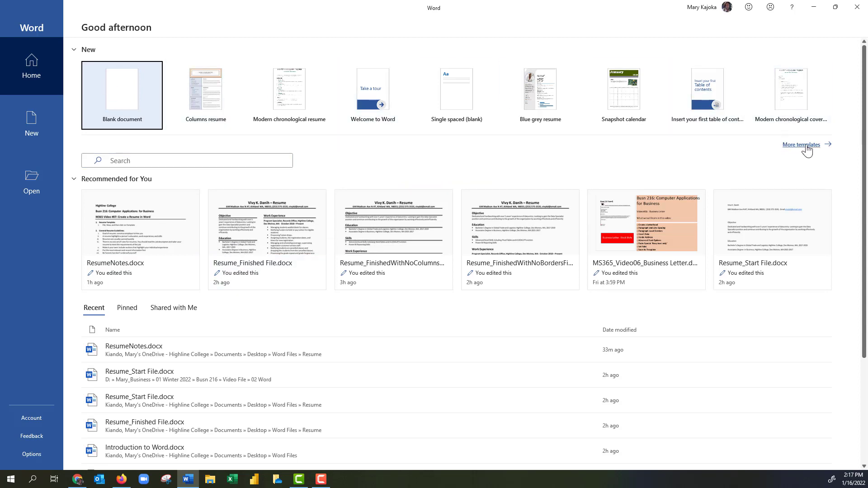
- Search the online templates for "resume" and create a new document from the Columns resume template
{"action": "left_click", "coordinate": [32, 129]}
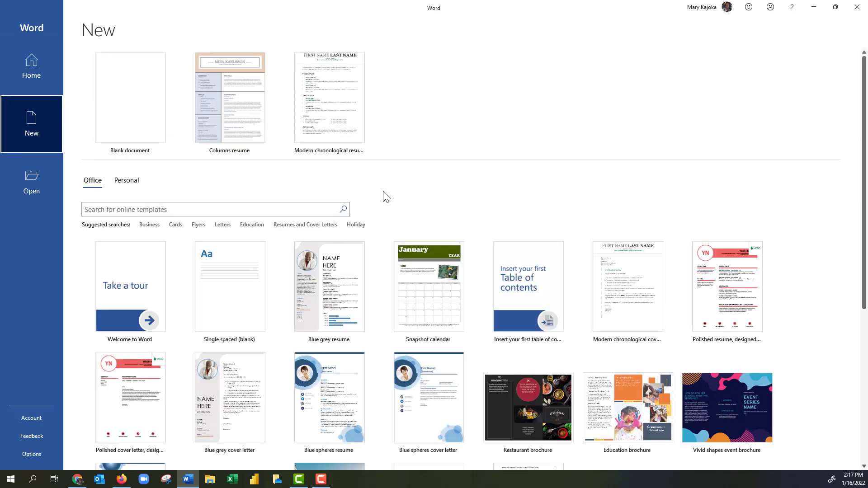
{"action": "scroll", "coordinate": [383, 193], "scroll_direction": "down", "scroll_amount": 2}
{"action": "scroll", "coordinate": [384, 191], "scroll_direction": "down", "scroll_amount": 5}
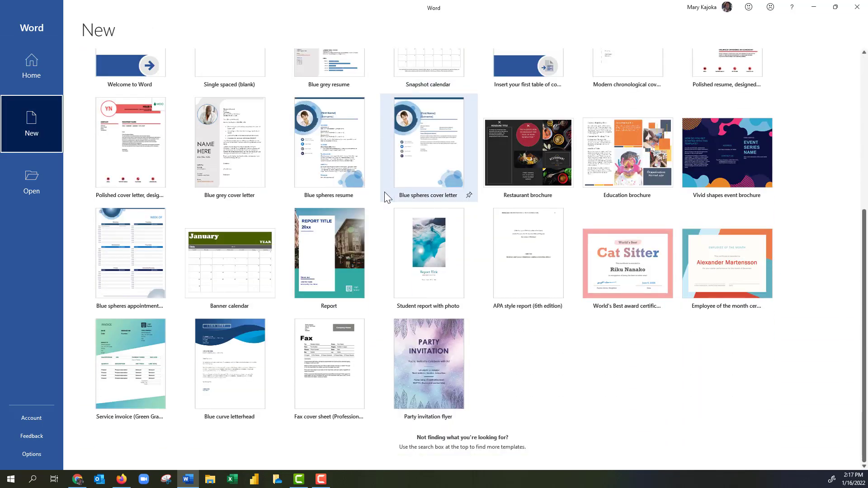
{"action": "scroll", "coordinate": [384, 192], "scroll_direction": "up", "scroll_amount": 3}
{"action": "scroll", "coordinate": [384, 192], "scroll_direction": "up", "scroll_amount": 5}
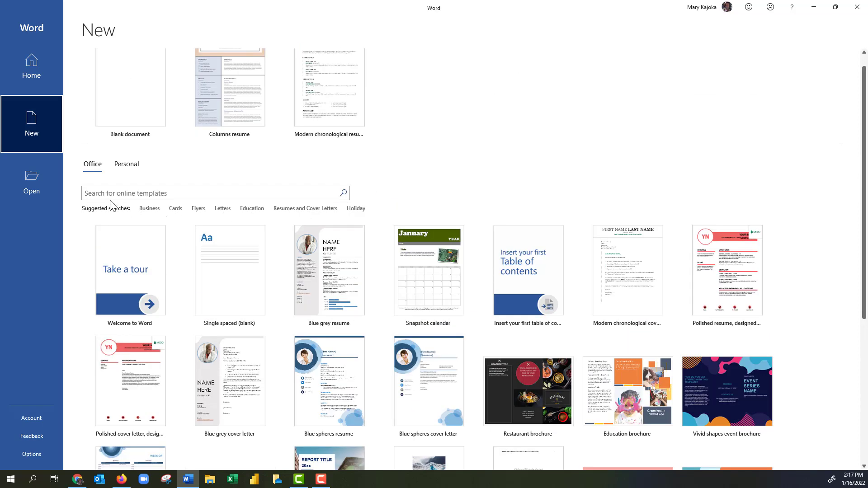
{"action": "left_click", "coordinate": [91, 194]}
{"action": "type", "text": "resume"}
{"action": "key", "text": "Return"}
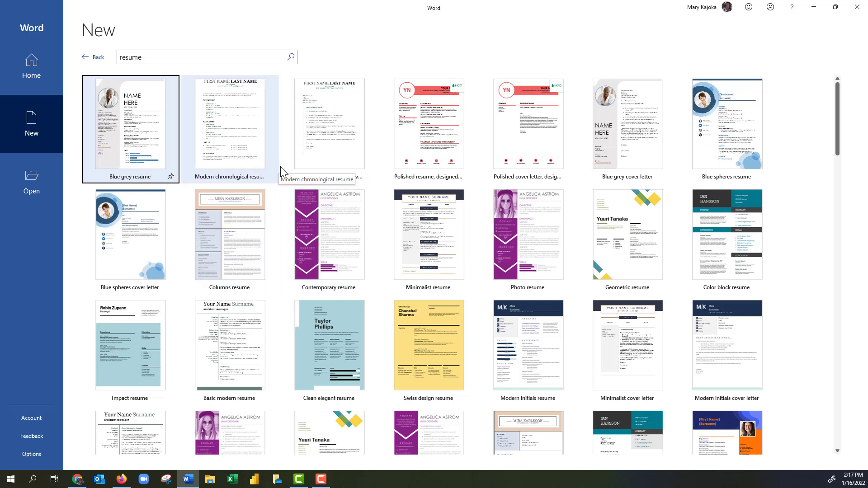
{"action": "left_click", "coordinate": [231, 238]}
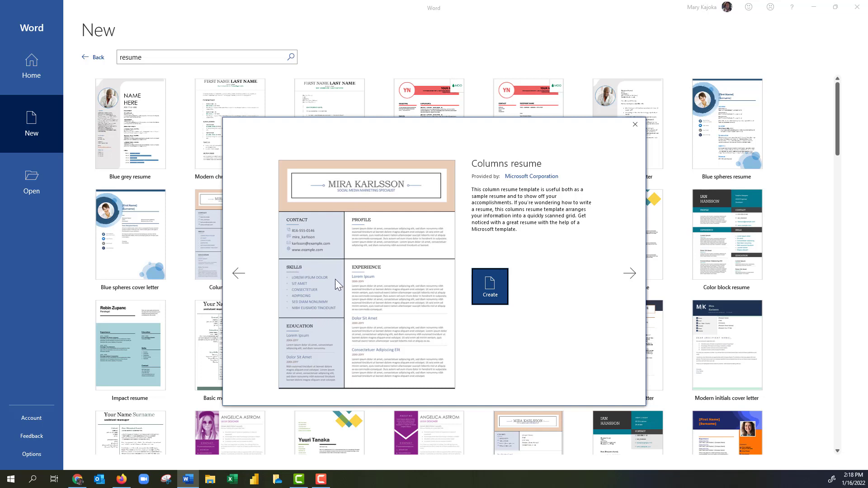
{"action": "left_click", "coordinate": [490, 286]}
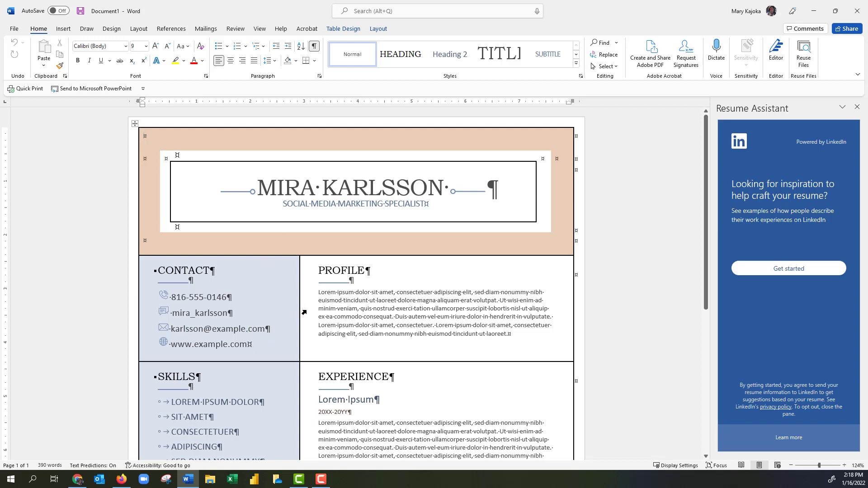
- Look through the resume template's sections and select its whole table to examine the layout, leaving it deselected
{"action": "scroll", "coordinate": [304, 312], "scroll_direction": "down", "scroll_amount": 5}
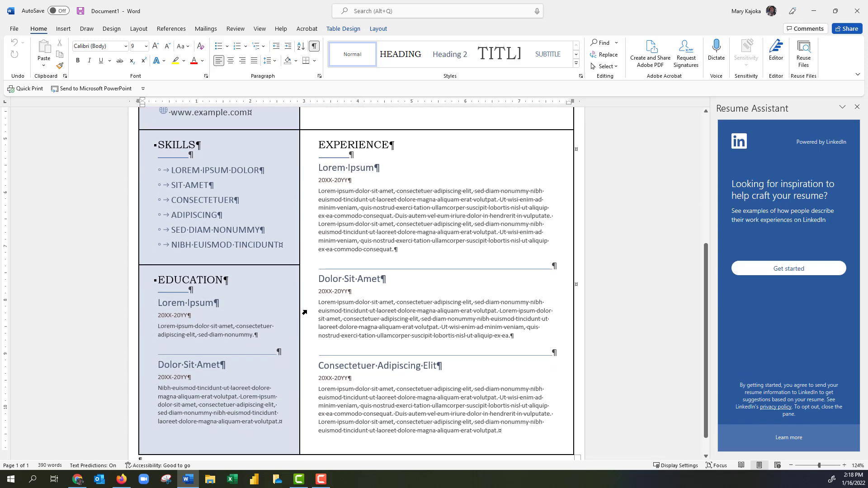
{"action": "scroll", "coordinate": [304, 312], "scroll_direction": "up", "scroll_amount": 6}
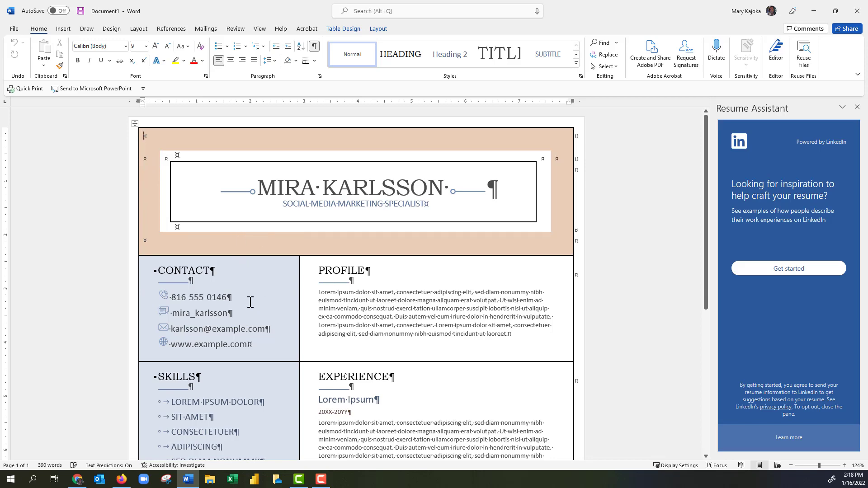
{"action": "scroll", "coordinate": [263, 296], "scroll_direction": "down", "scroll_amount": 3}
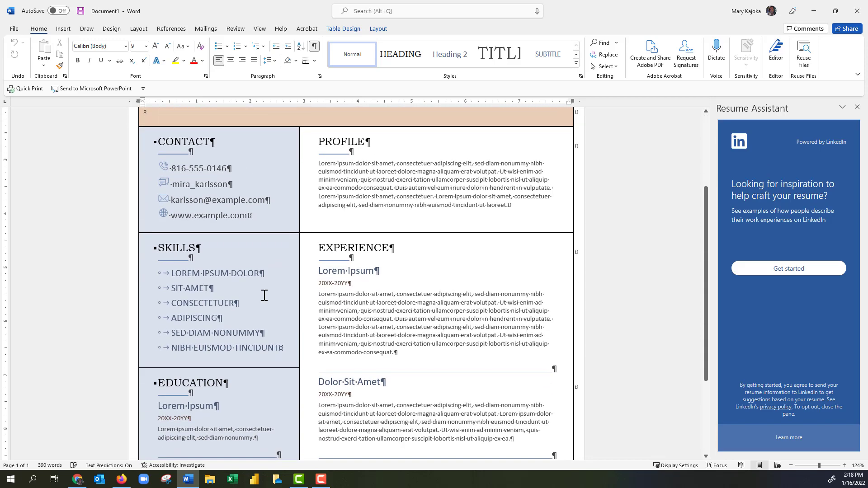
{"action": "scroll", "coordinate": [264, 295], "scroll_direction": "up", "scroll_amount": 3}
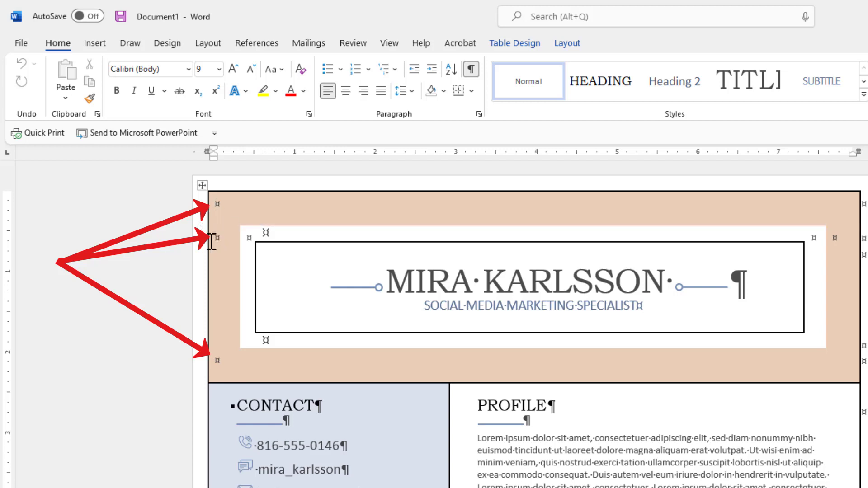
{"action": "left_click", "coordinate": [200, 186]}
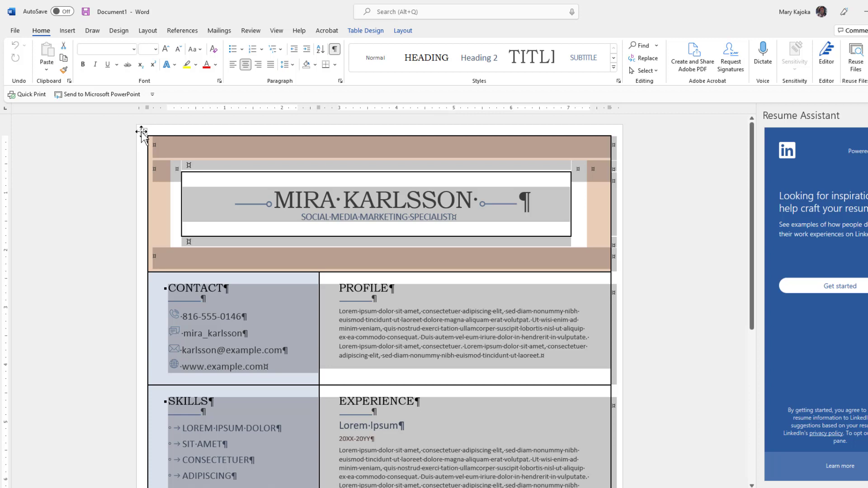
{"action": "left_click", "coordinate": [143, 131]}
{"action": "left_click", "coordinate": [165, 190]}
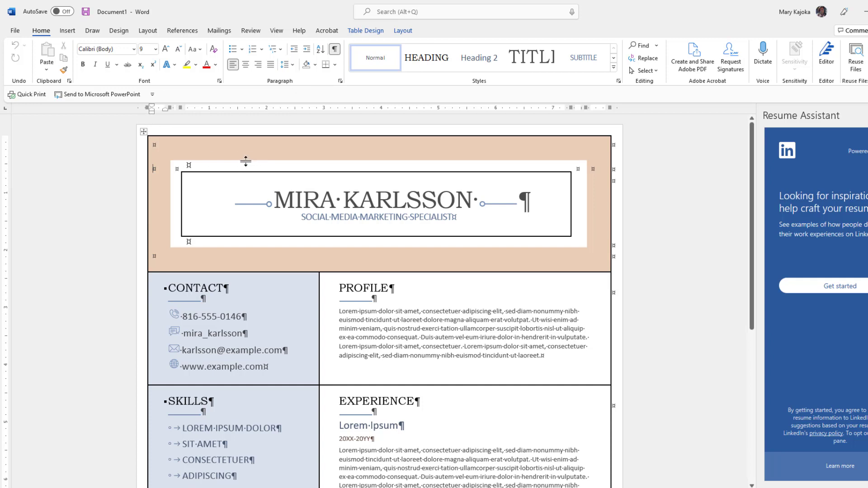
- Create a new blank document and insert a table of five columns and three rows
{"action": "key", "text": "ctrl+n"}
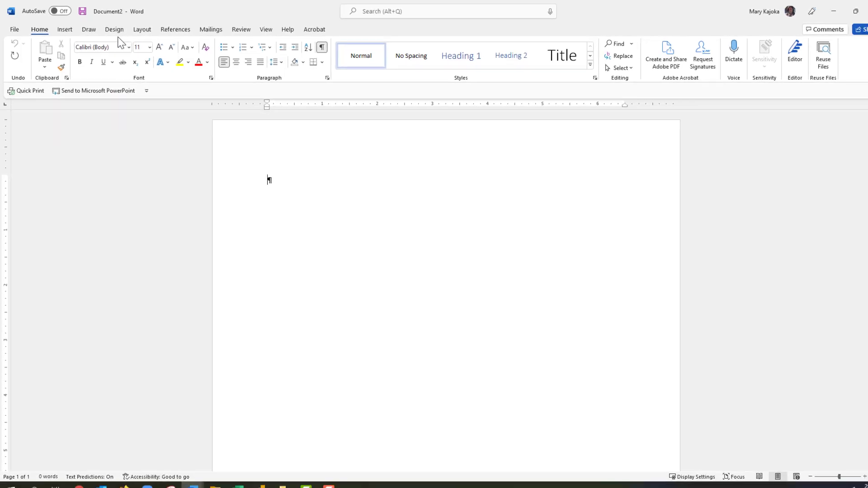
{"action": "left_click", "coordinate": [65, 31]}
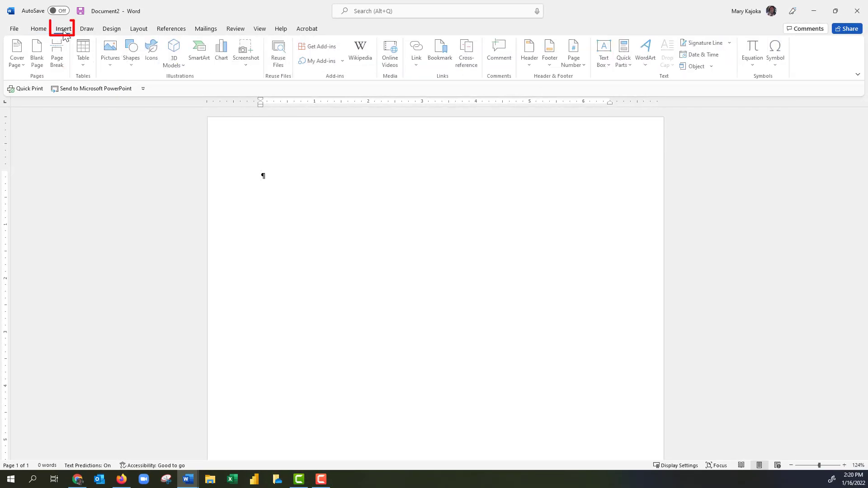
{"action": "left_click", "coordinate": [86, 69]}
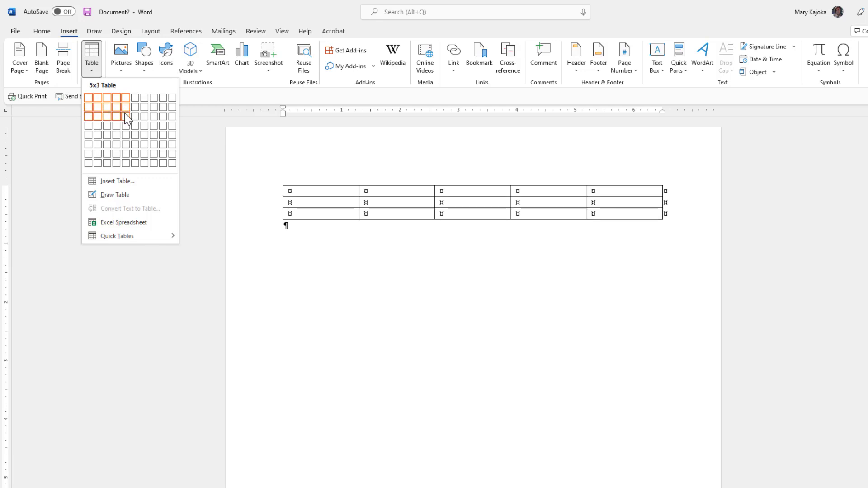
{"action": "left_click", "coordinate": [126, 116]}
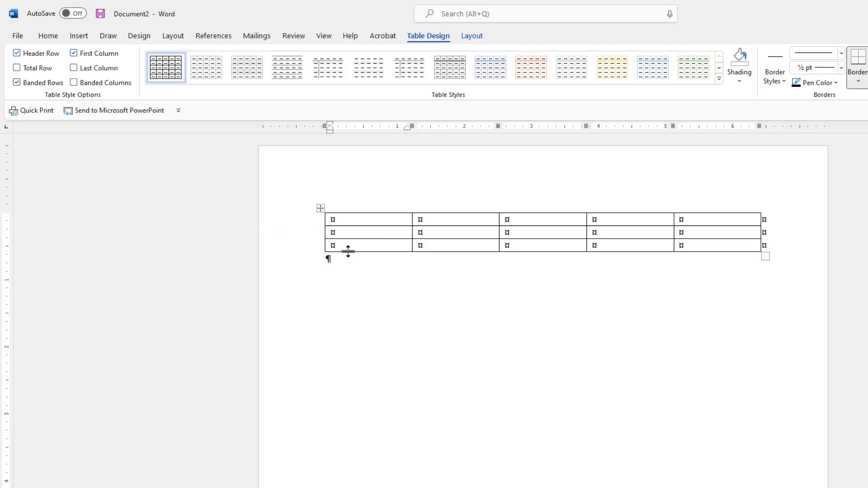
- Move through the table cells to the last one and add a fourth row at the end of the table
{"action": "key", "text": "Tab"}
{"action": "key", "text": "Tab"}
{"action": "key", "text": "Tab"}
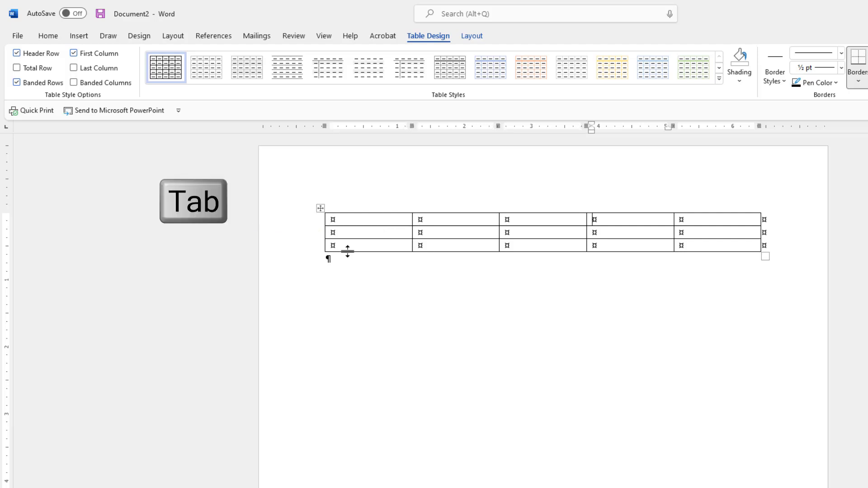
{"action": "key", "text": "Tab"}
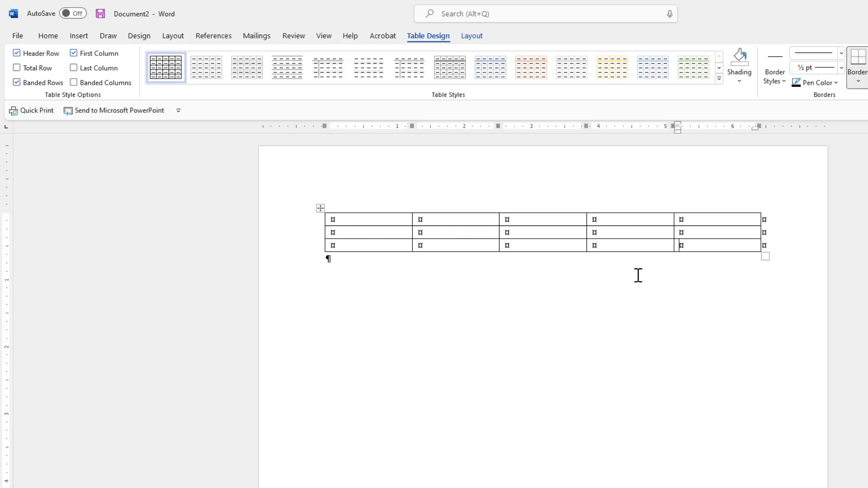
{"action": "key", "text": "Tab"}
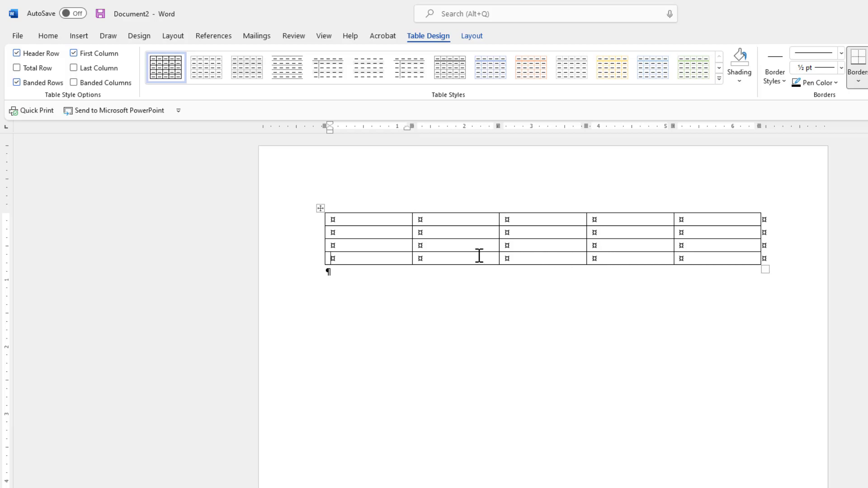
- Remove all borders from the entire table with the No Border option and deselect the table
{"action": "mouse_move", "coordinate": [317, 222]}
{"action": "left_click", "coordinate": [49, 38]}
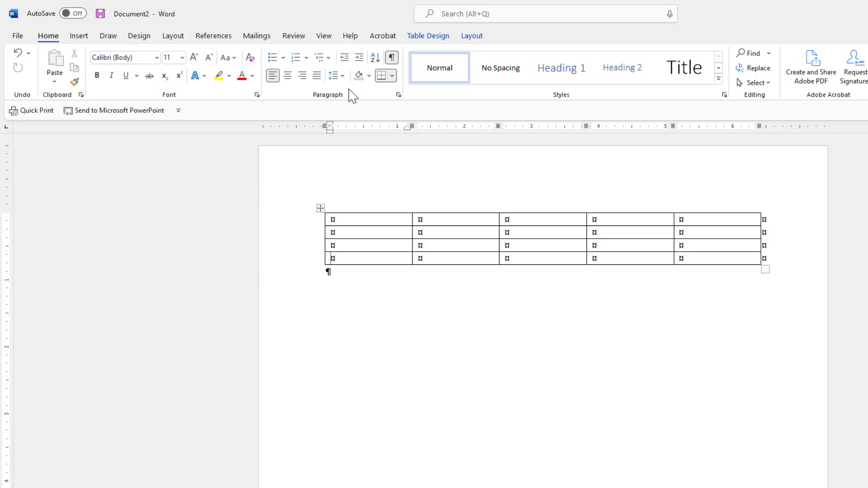
{"action": "left_click", "coordinate": [392, 77]}
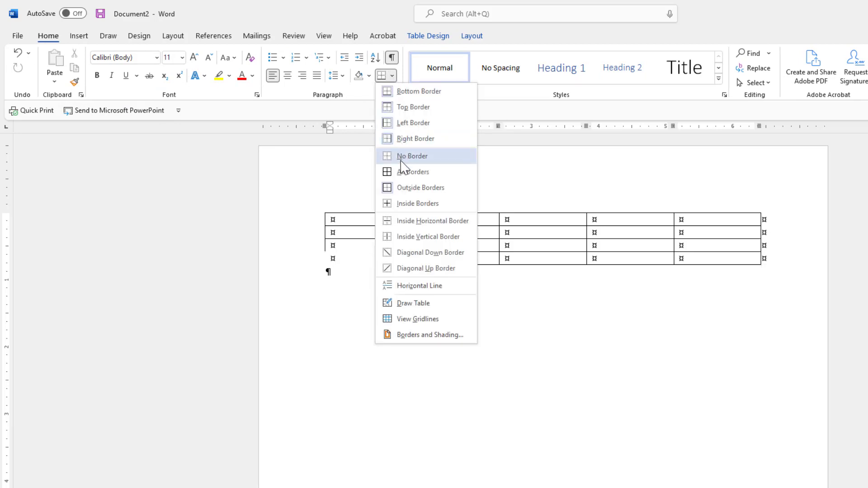
{"action": "left_click", "coordinate": [319, 208]}
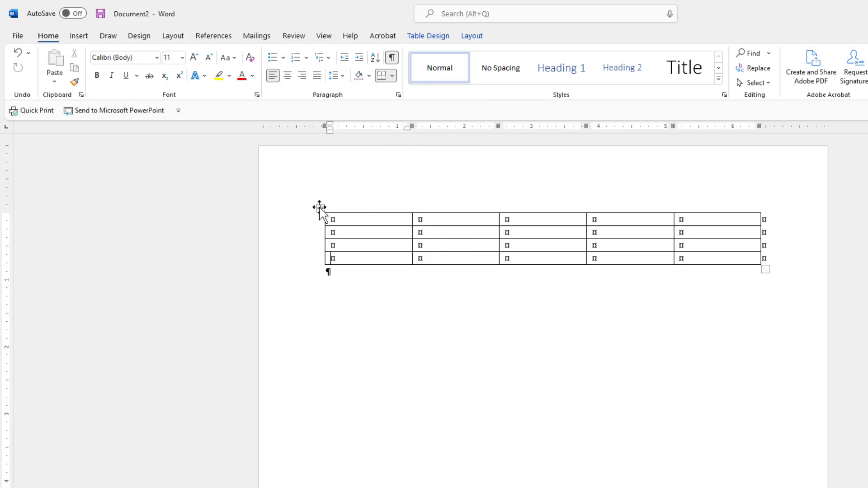
{"action": "left_click", "coordinate": [319, 207]}
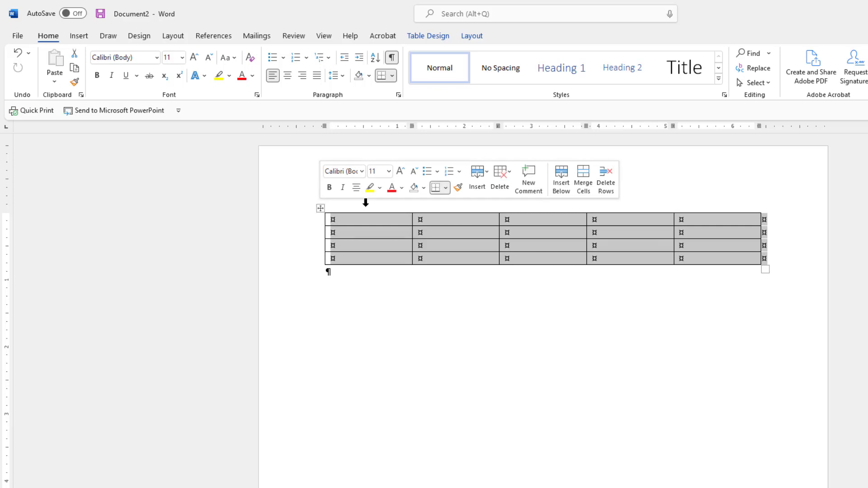
{"action": "left_click", "coordinate": [447, 188]}
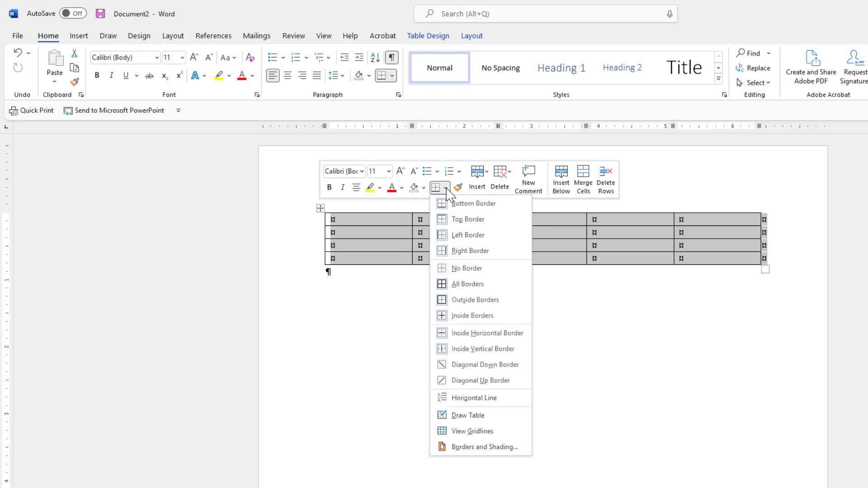
{"action": "left_click", "coordinate": [443, 270]}
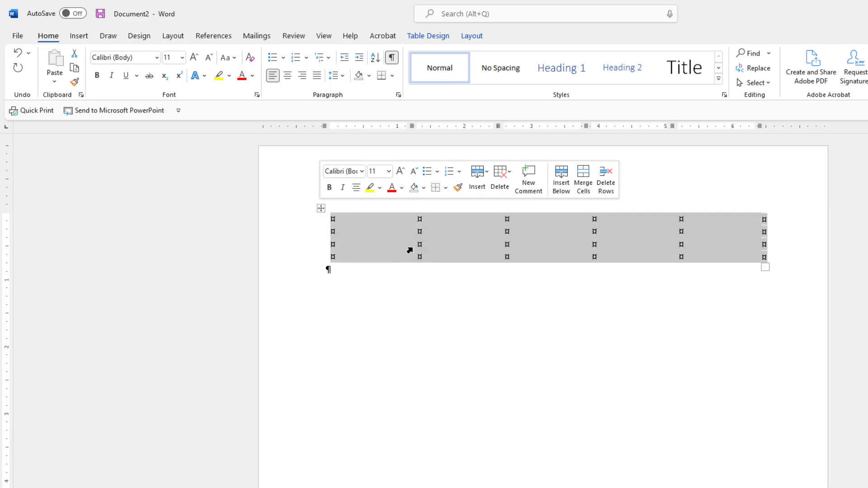
{"action": "left_click", "coordinate": [385, 284]}
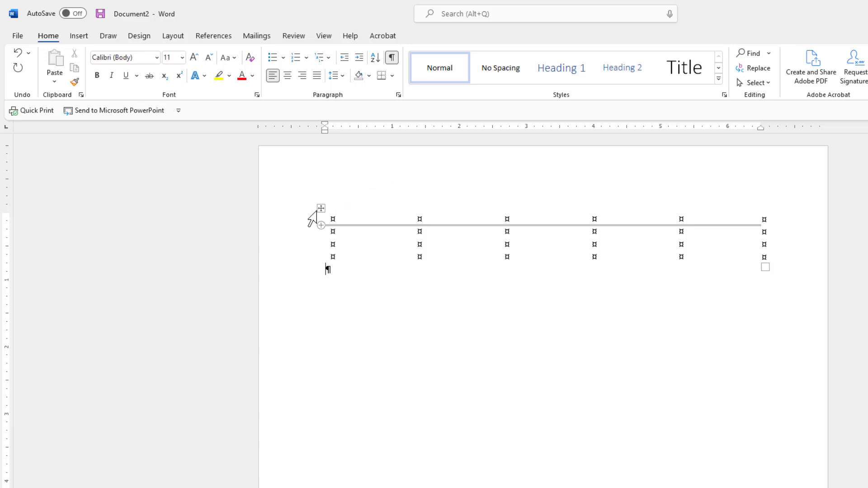
- Close the practice table document and the resume template document without saving either
{"action": "left_click", "coordinate": [320, 208]}
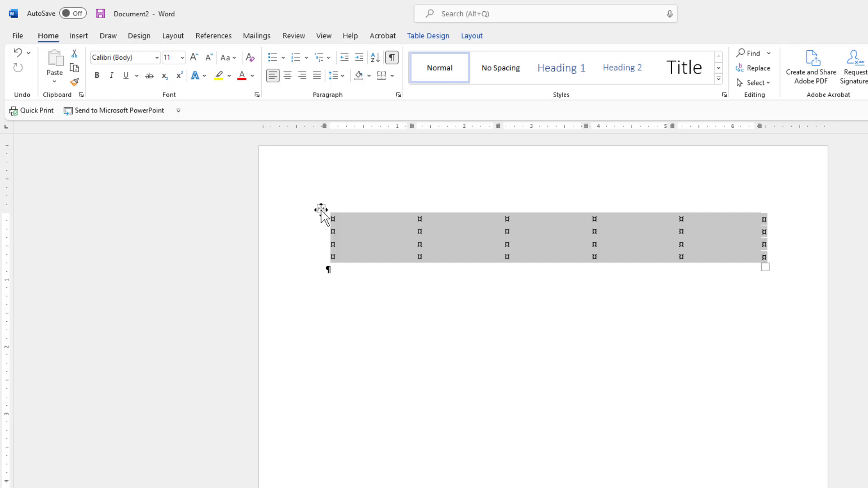
{"action": "key", "text": "alt"}
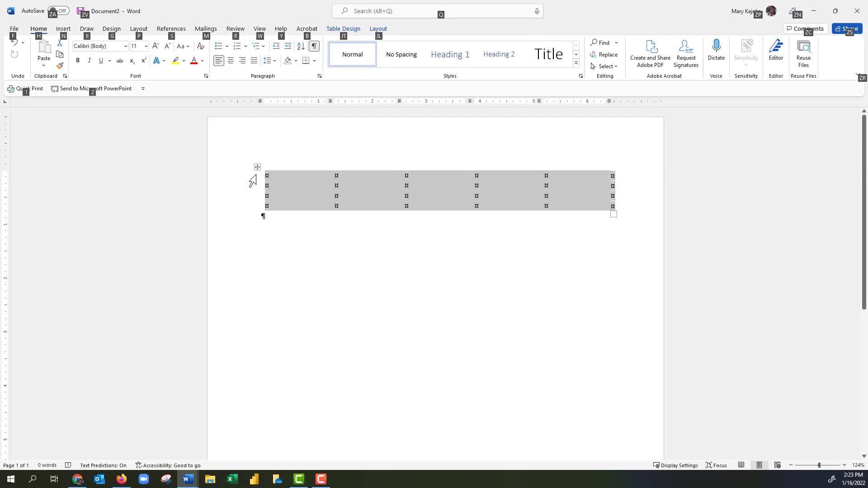
{"action": "key", "text": "alt+F4"}
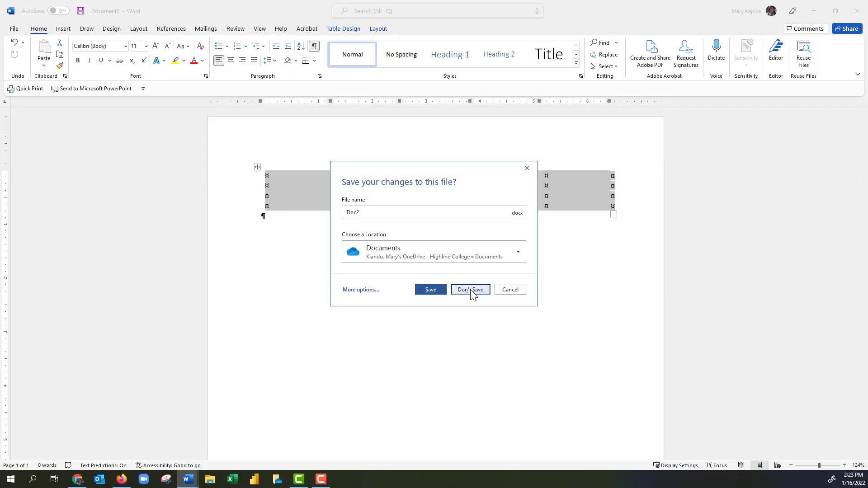
{"action": "left_click", "coordinate": [470, 289]}
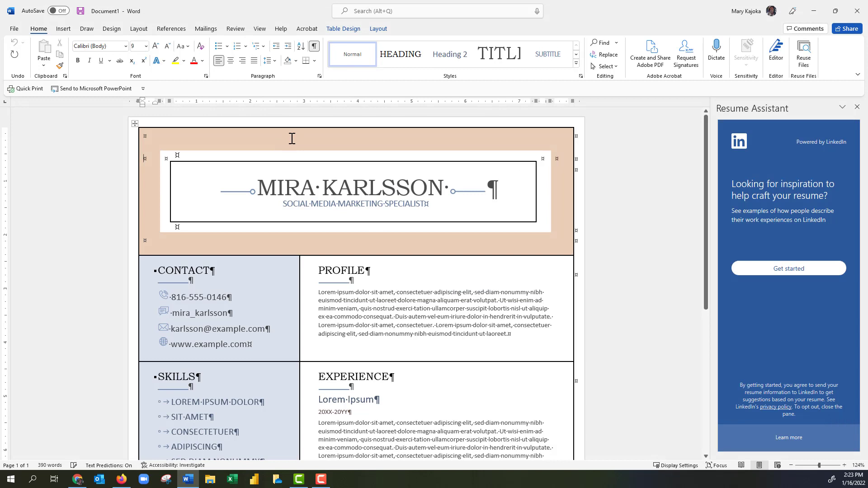
{"action": "key", "text": "alt"}
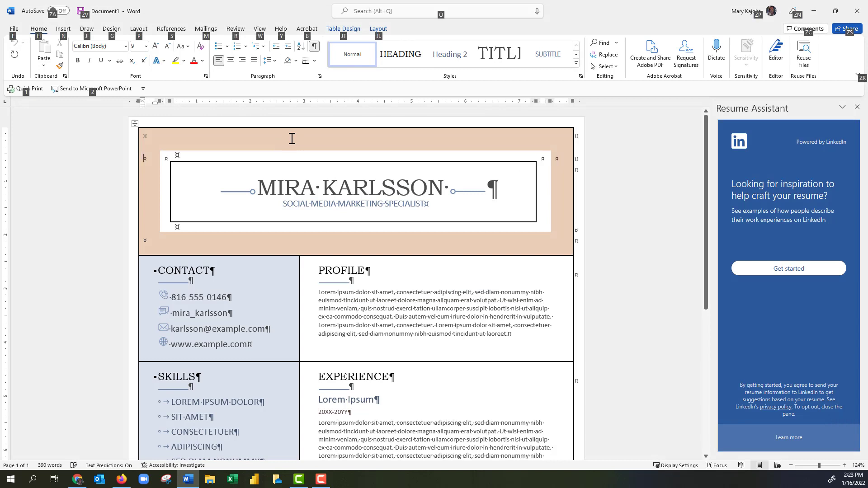
{"action": "key", "text": "alt+F4"}
{"action": "left_click", "coordinate": [474, 291]}
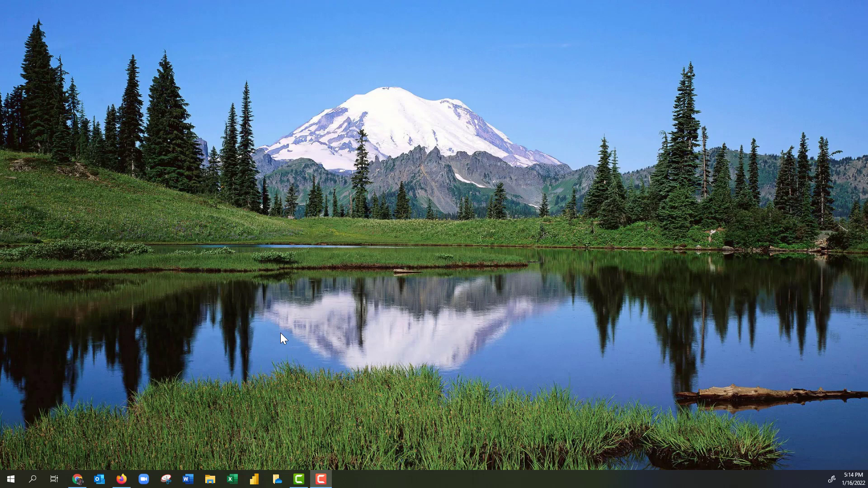
- Switch to File Explorer and browse the D: drive to the 02 Word folder inside 01 Winter 2022, Busn 216, Video File
{"action": "key", "text": "super+e"}
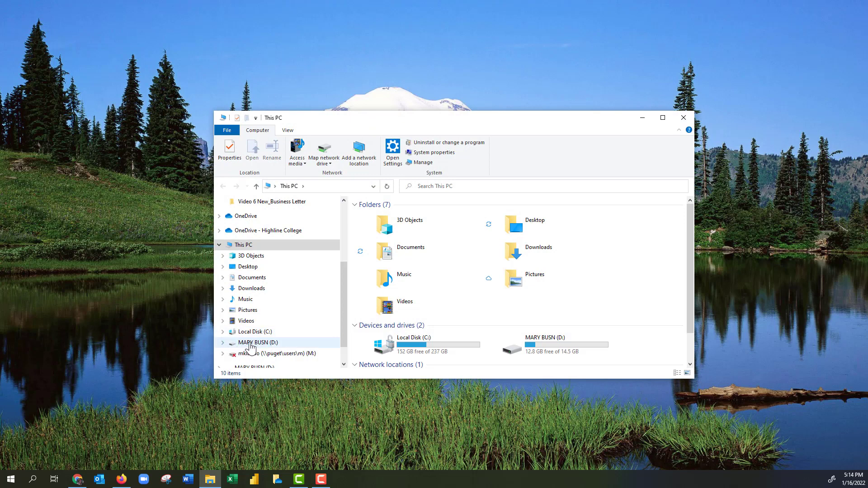
{"action": "left_click", "coordinate": [223, 343]}
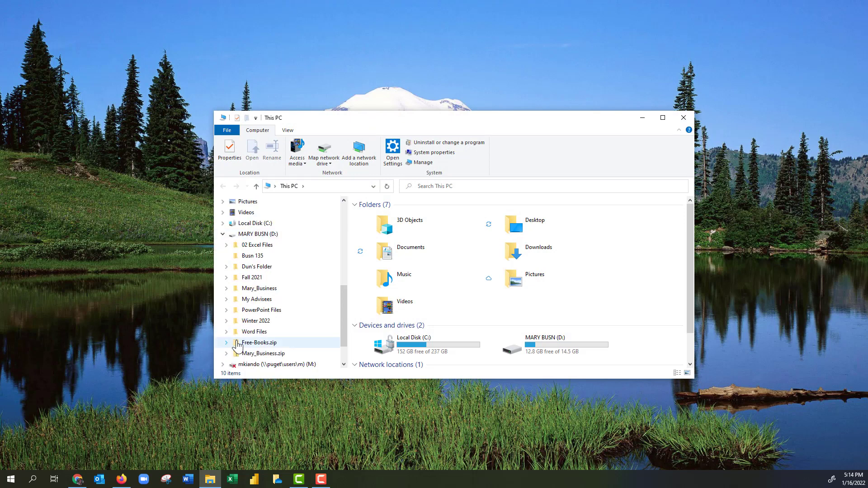
{"action": "left_click", "coordinate": [226, 288]}
{"action": "left_click", "coordinate": [230, 289]}
{"action": "left_click", "coordinate": [233, 321]}
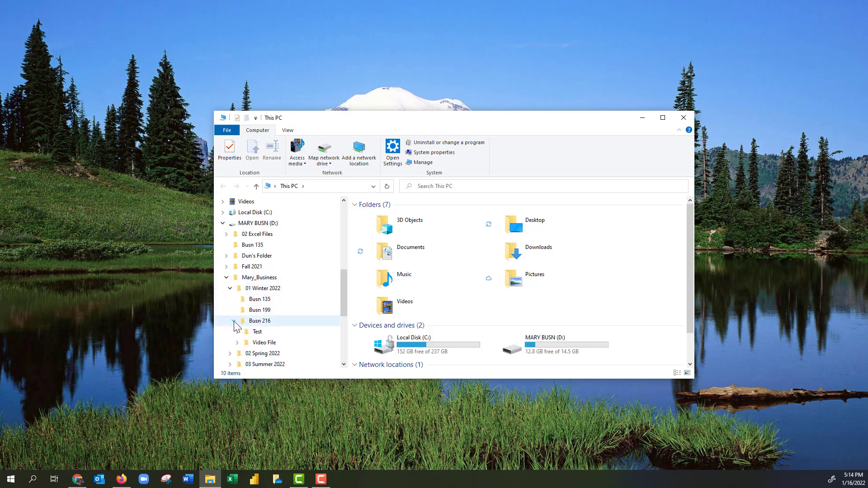
{"action": "left_click", "coordinate": [236, 333]}
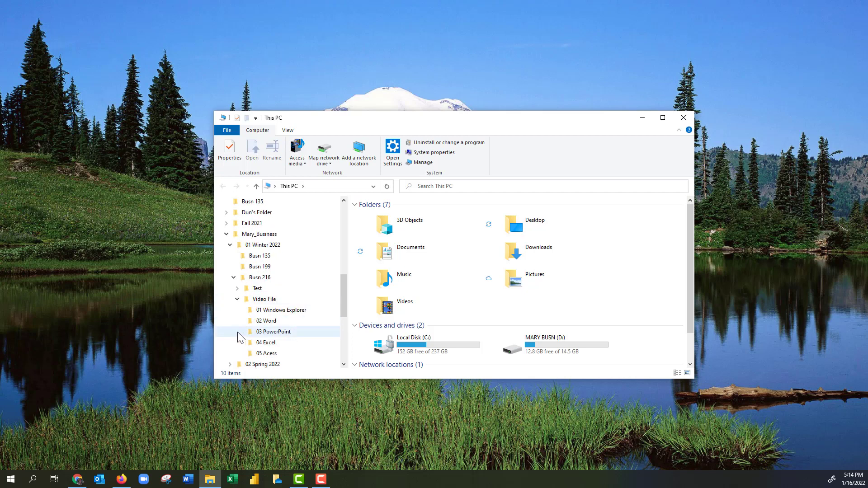
{"action": "left_click", "coordinate": [270, 321]}
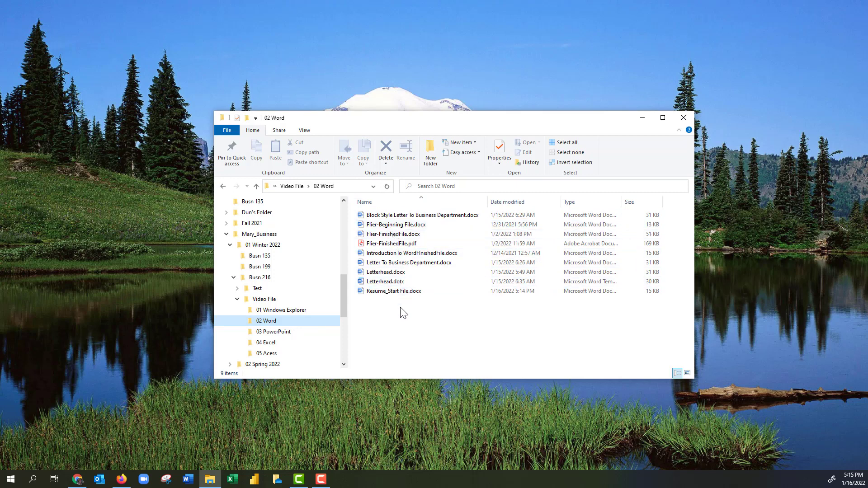
- Maximize the folder window and open Resume_Start File.docx in Word
{"action": "key", "text": "super+Up"}
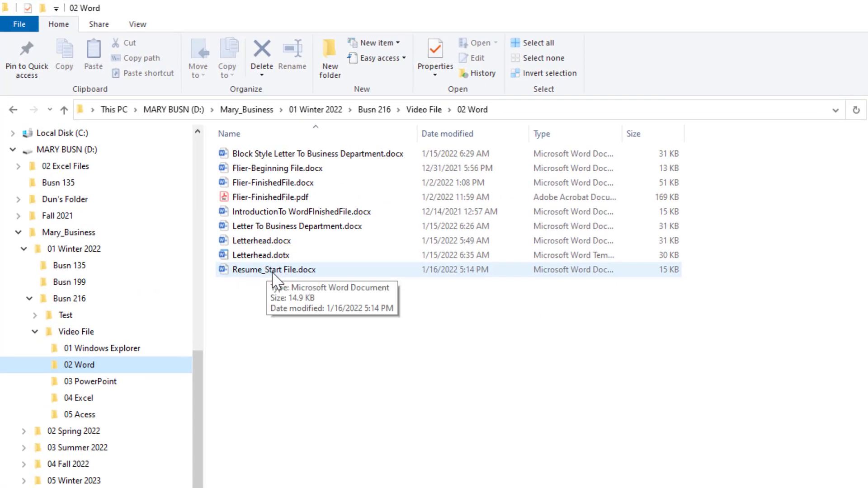
{"action": "left_click", "coordinate": [281, 270]}
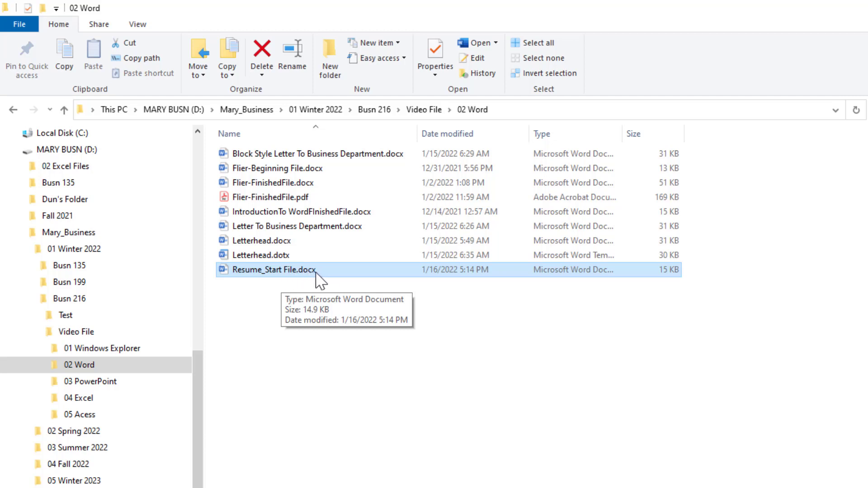
{"action": "key", "text": "Return"}
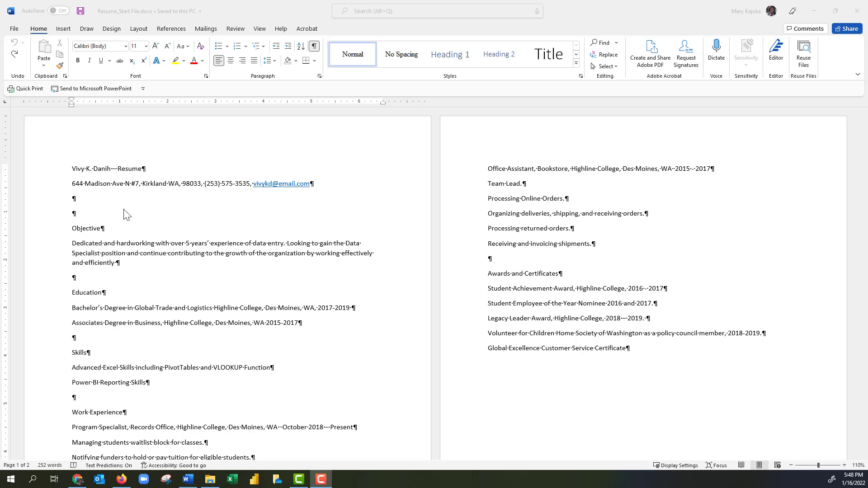
- Save a copy of the document as Resume_Finished File.docx in the same 02 Word folder
{"action": "left_click", "coordinate": [311, 192]}
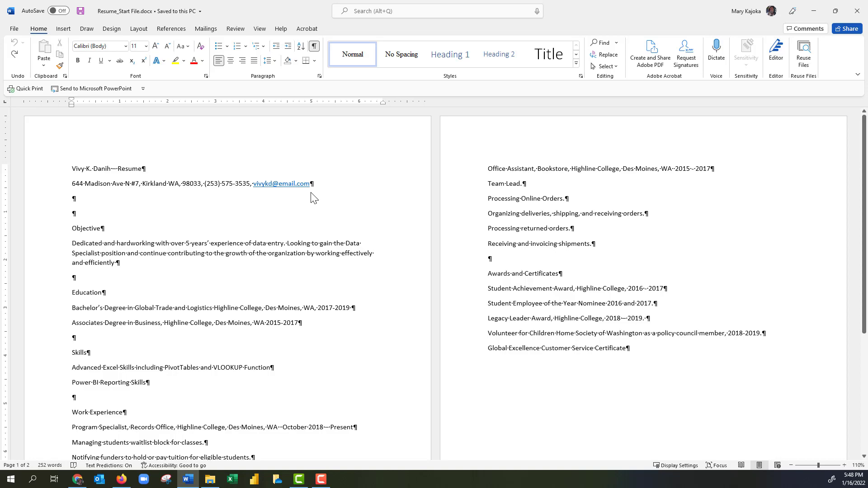
{"action": "key", "text": "F12"}
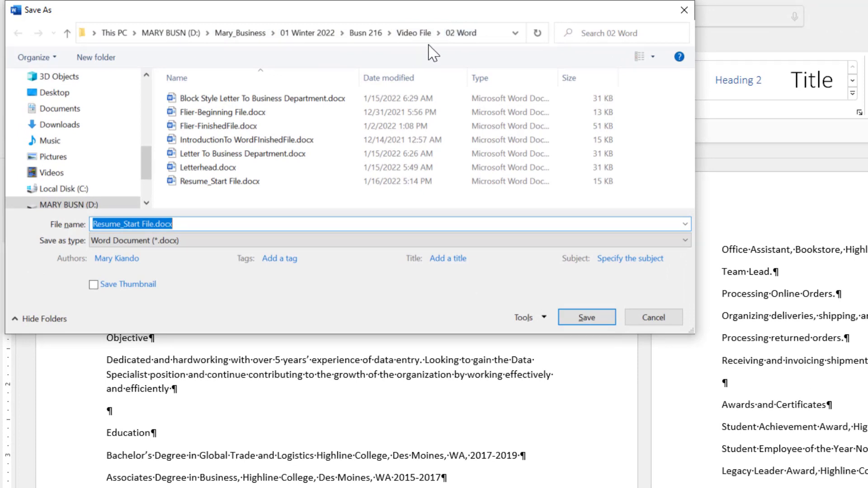
{"action": "left_click", "coordinate": [141, 224]}
{"action": "left_click_drag", "start_coordinate": [141, 224], "coordinate": [123, 224]}
{"action": "type", "text": "Finished"}
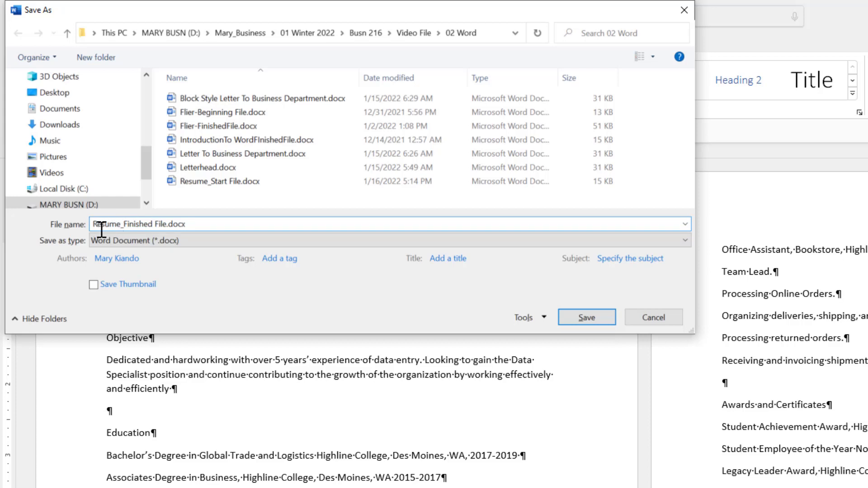
{"action": "left_click", "coordinate": [194, 225]}
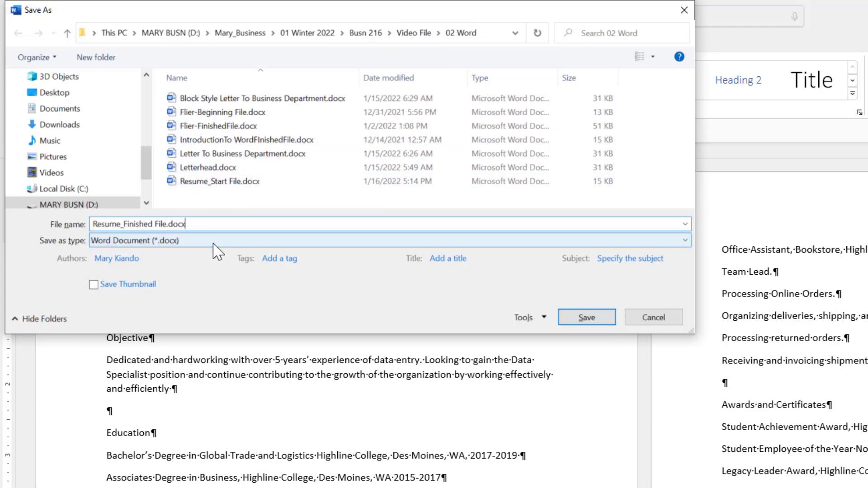
{"action": "left_click", "coordinate": [574, 323]}
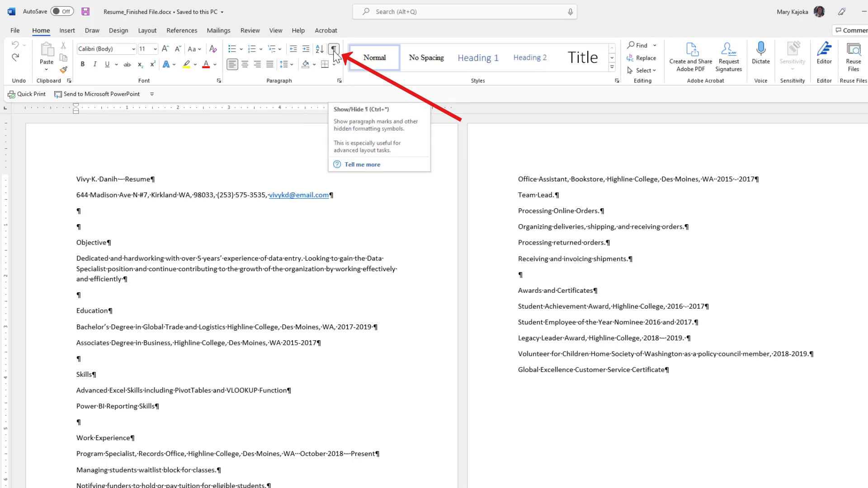
- Hide the paragraph marks and other formatting symbols and show them again
{"action": "key", "text": "ctrl+shift+8"}
{"action": "key", "text": "ctrl+shift+8"}
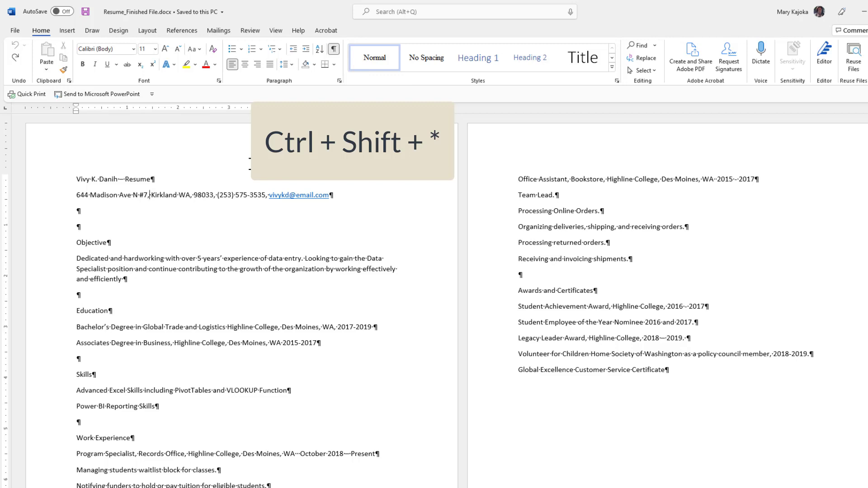
- Increase the font size of the resume's name heading line to 20 pt and deselect it
{"action": "left_click", "coordinate": [63, 187]}
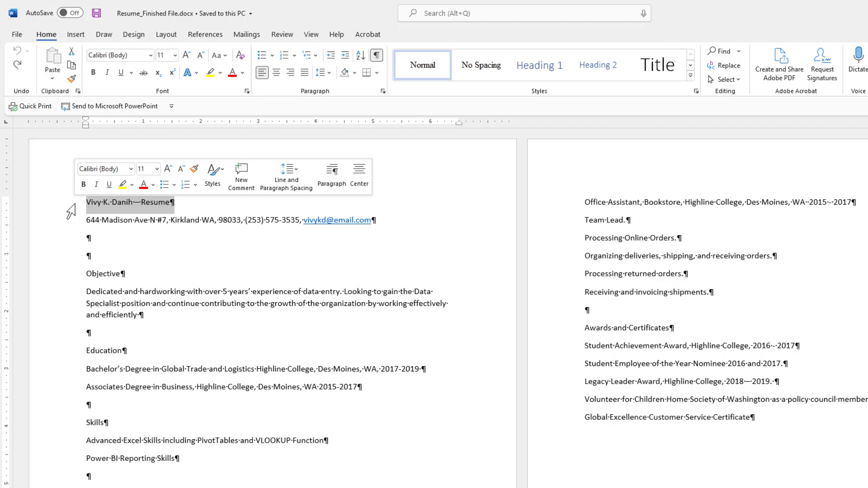
{"action": "key", "text": "ctrl+bracketright"}
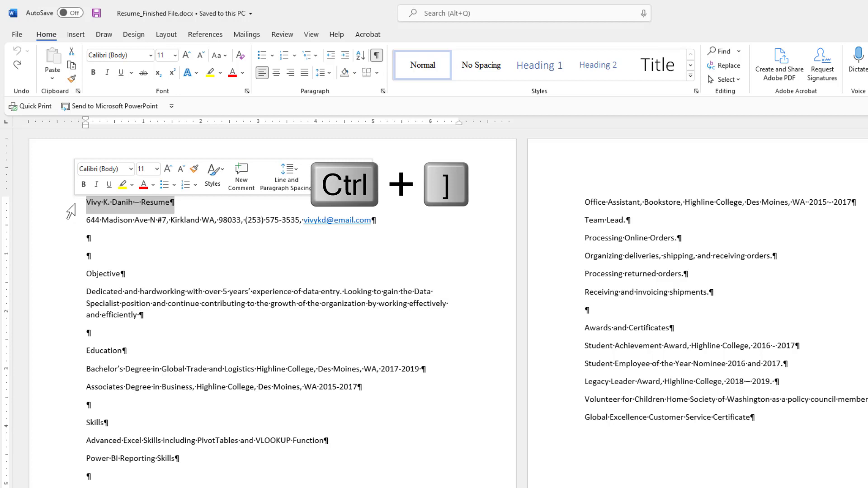
{"action": "key", "text": "ctrl+bracketright"}
{"action": "key", "text": "ctrl+bracketright"}
{"action": "key", "text": "ctrl+bracketright"}
{"action": "key", "text": "ctrl+bracketright"}
{"action": "key", "text": "ctrl+bracketright"}
{"action": "key", "text": "ctrl+bracketright"}
{"action": "key", "text": "ctrl+bracketright"}
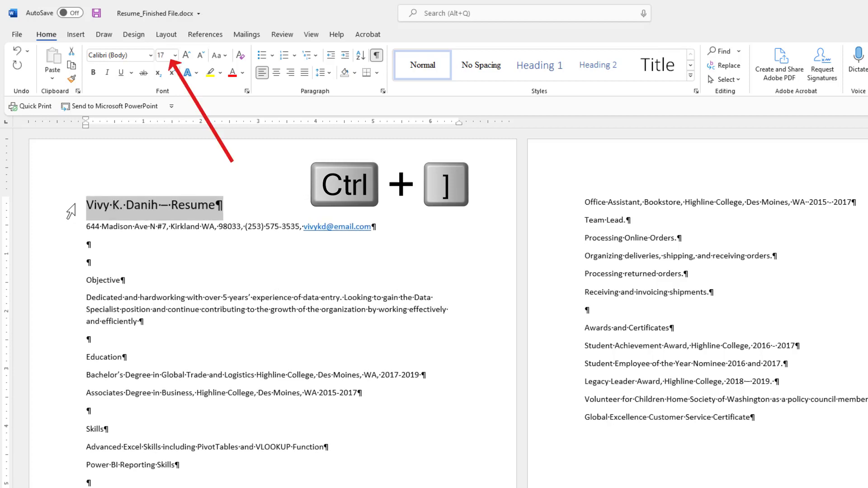
{"action": "key", "text": "ctrl+bracketright"}
{"action": "key", "text": "ctrl+bracketright"}
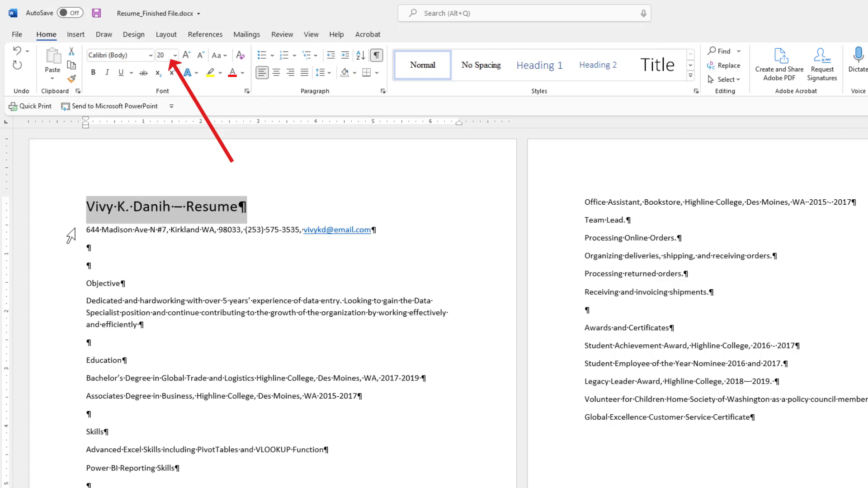
{"action": "left_click", "coordinate": [100, 209]}
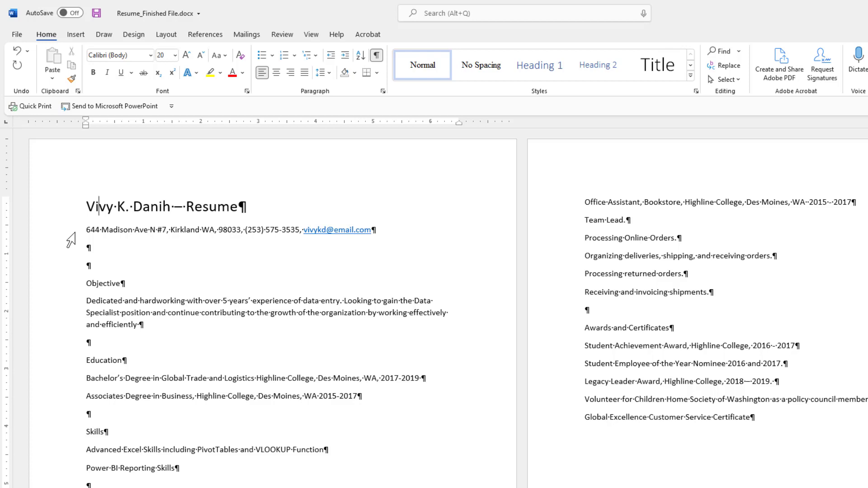
- Set the font size of the contact information line below the name to 14 pt and deselect it
{"action": "left_click", "coordinate": [71, 240]}
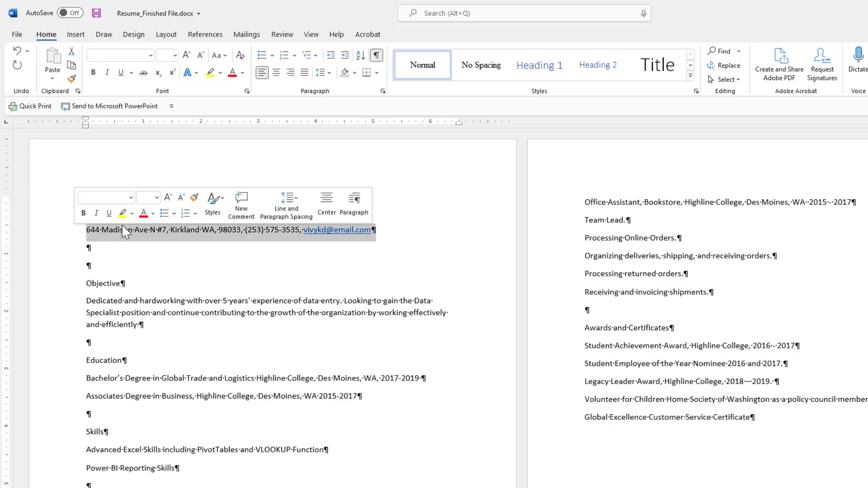
{"action": "left_click", "coordinate": [157, 198]}
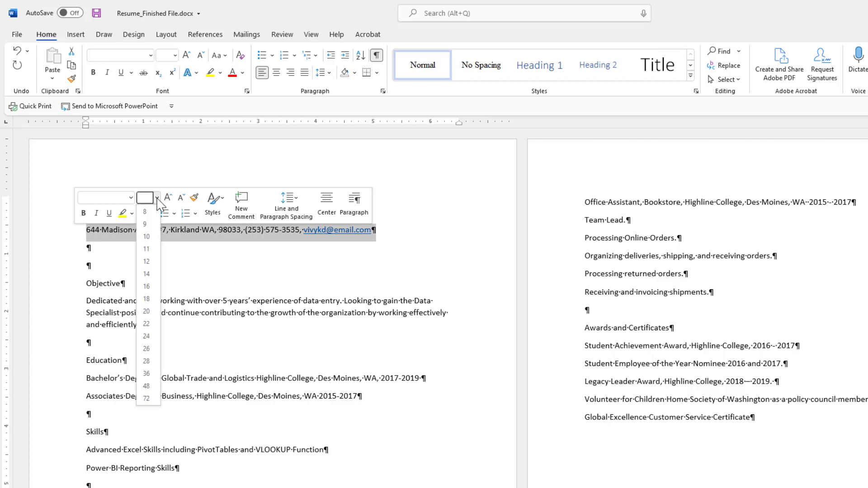
{"action": "left_click", "coordinate": [145, 277]}
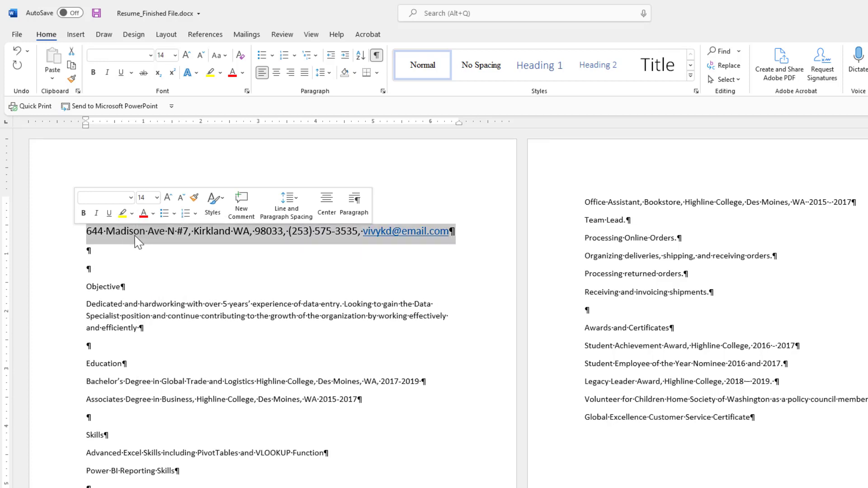
{"action": "left_click", "coordinate": [187, 239]}
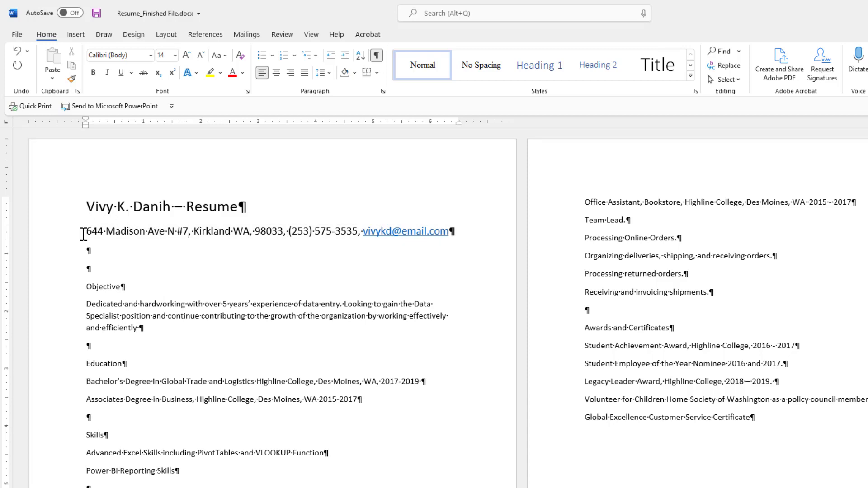
- Make the name heading and the contact information line bold and center both
{"action": "left_click", "coordinate": [70, 214]}
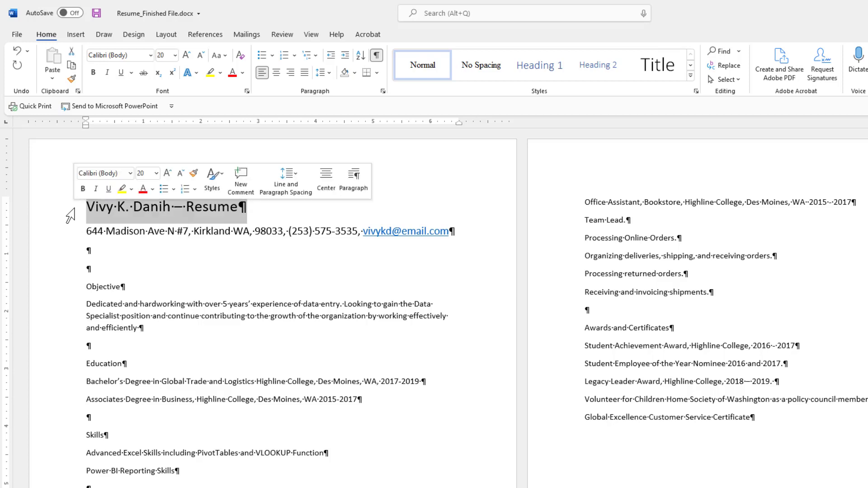
{"action": "left_click", "coordinate": [71, 234], "text": "shift"}
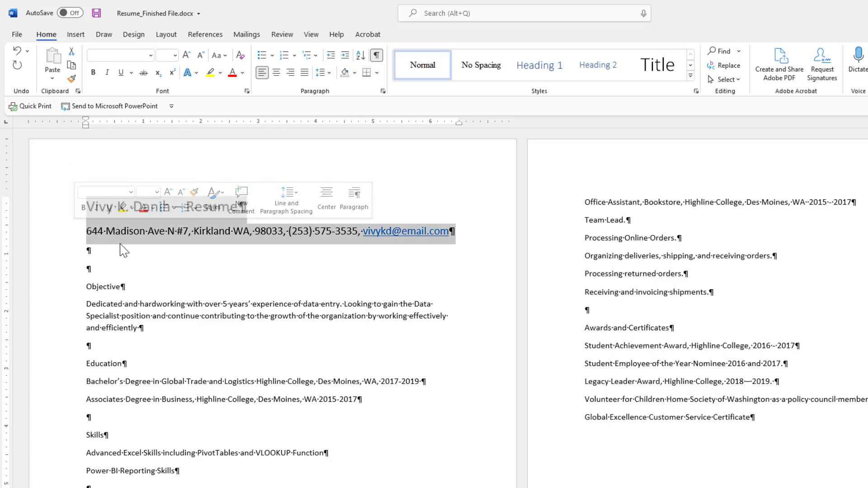
{"action": "key", "text": "ctrl+b"}
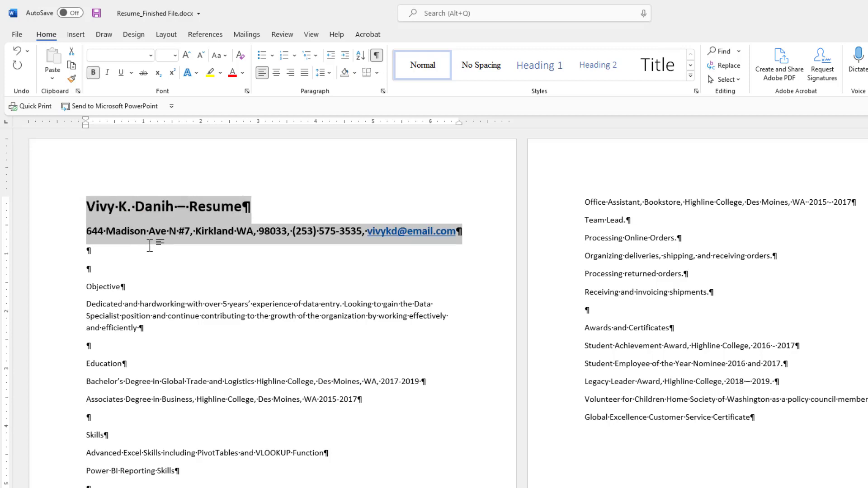
{"action": "key", "text": "ctrl+e"}
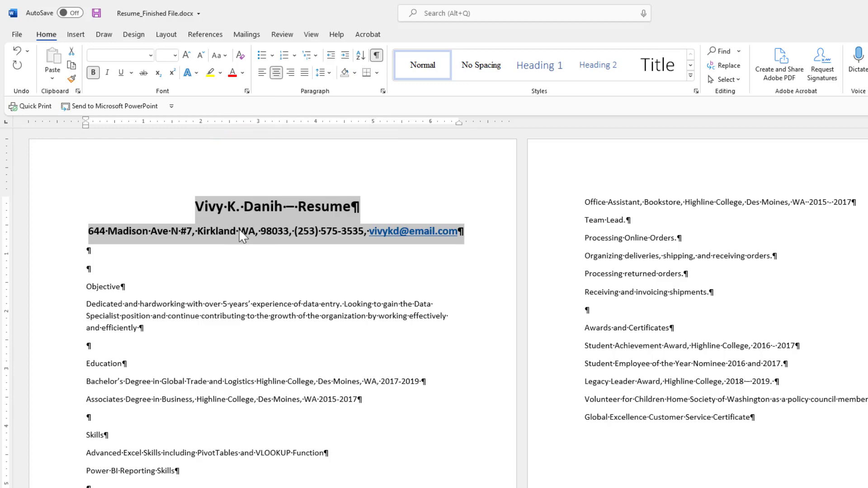
- Remove the hyperlink from the e-mail address in the contact information line
{"action": "left_click", "coordinate": [286, 233]}
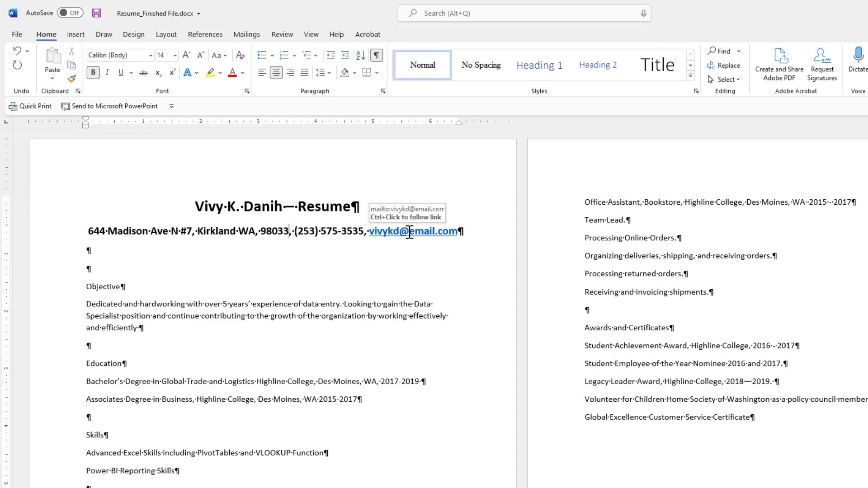
{"action": "right_click", "coordinate": [409, 232]}
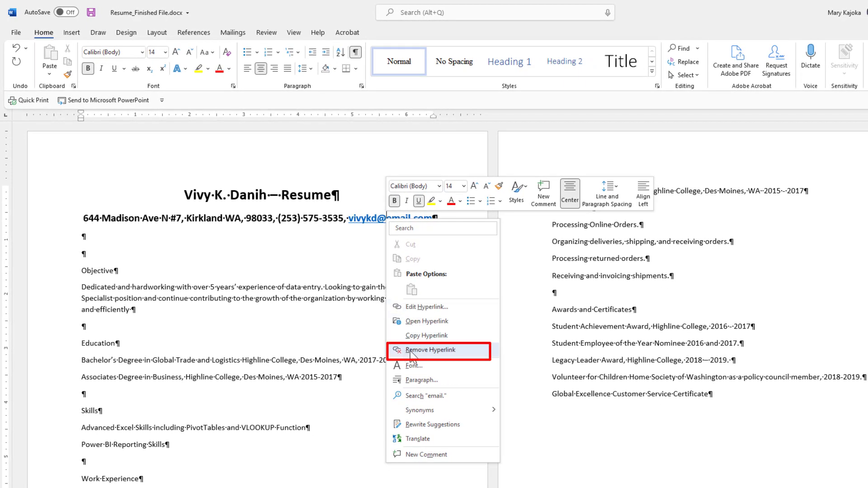
{"action": "left_click", "coordinate": [410, 351]}
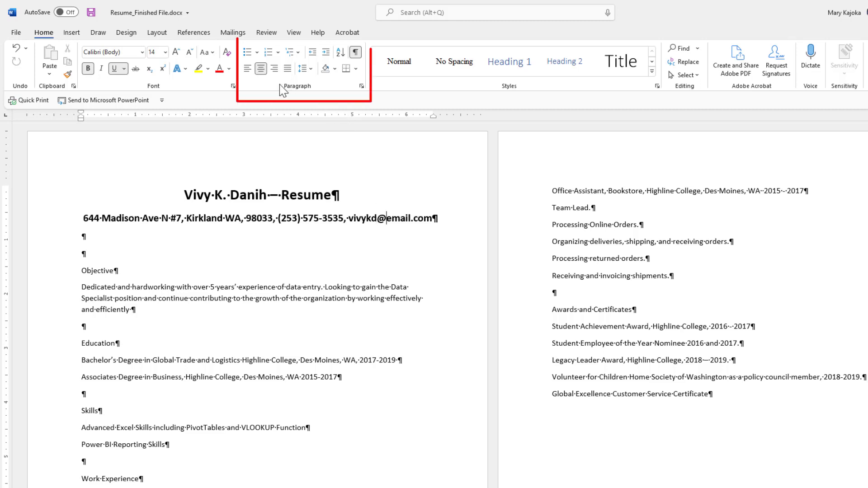
- Set up a solid 2 ¼ pt bottom border for the contact information paragraph
{"action": "left_click", "coordinate": [357, 69]}
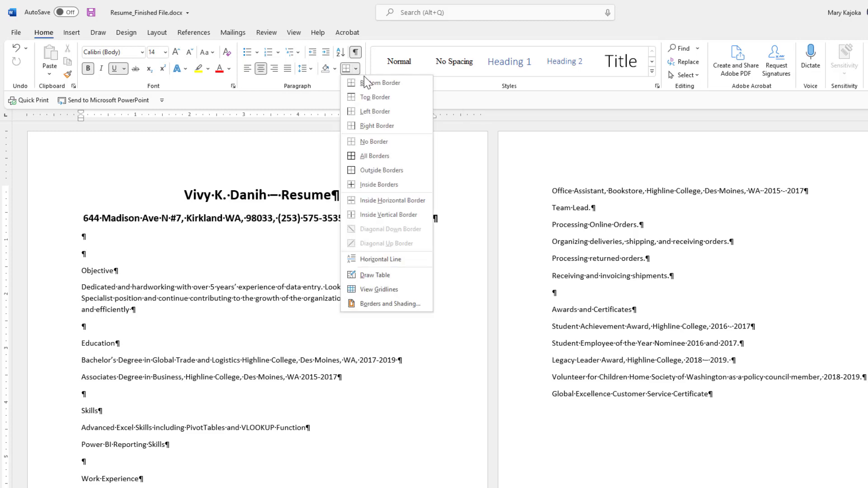
{"action": "left_click", "coordinate": [390, 304]}
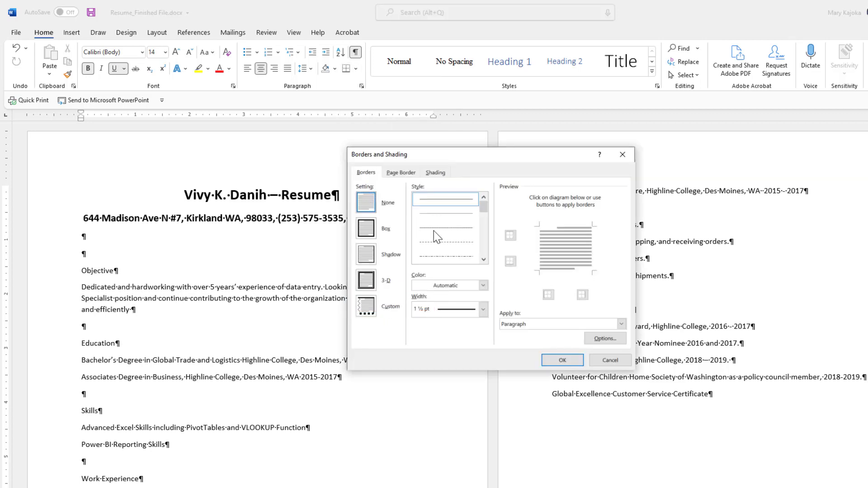
{"action": "left_click", "coordinate": [453, 204]}
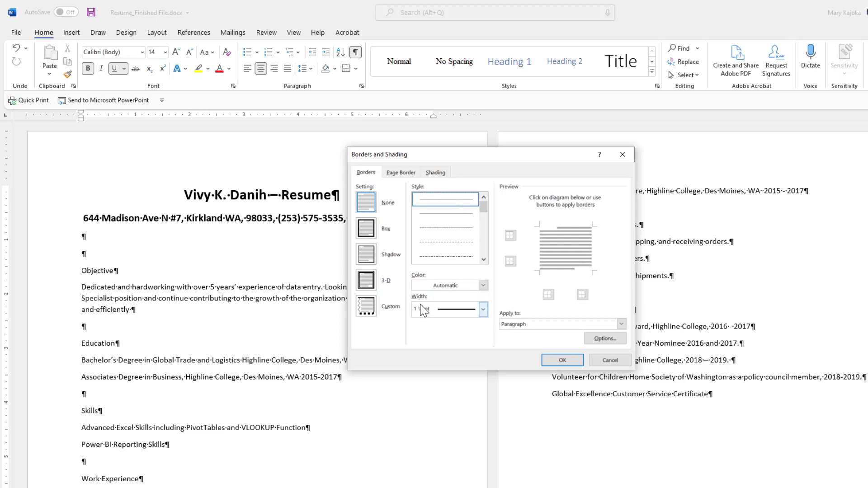
{"action": "left_click", "coordinate": [483, 309]}
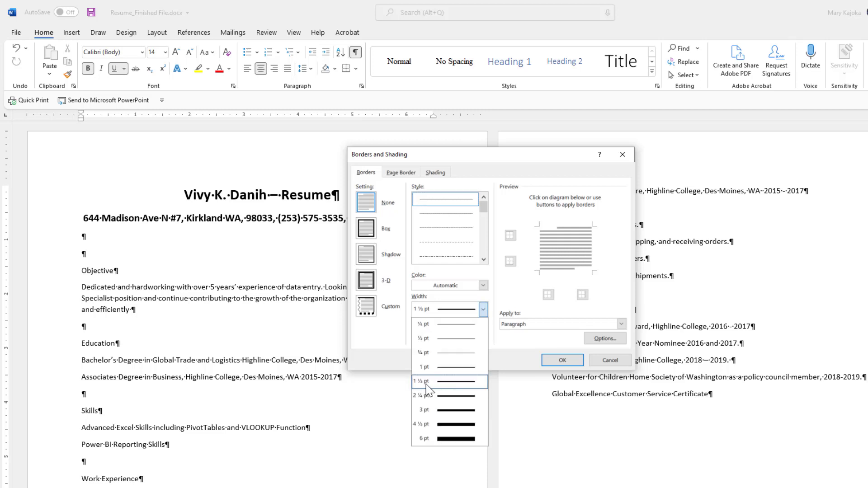
{"action": "left_click", "coordinate": [458, 396]}
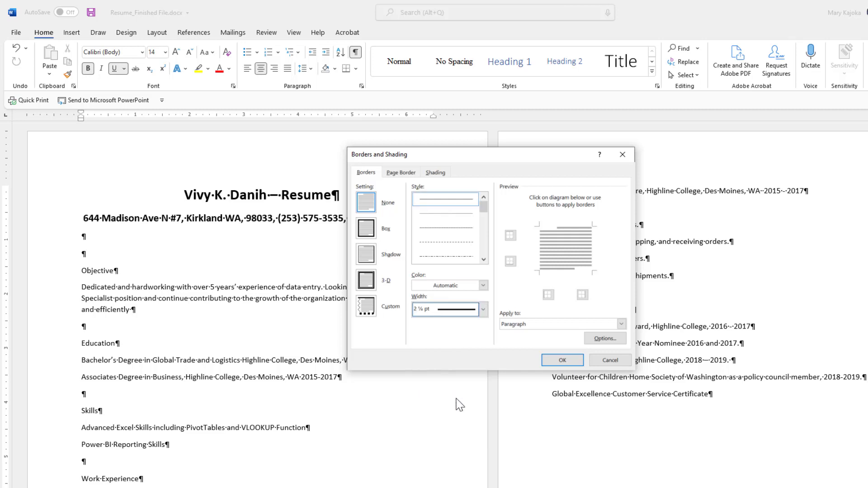
{"action": "left_click", "coordinate": [563, 271]}
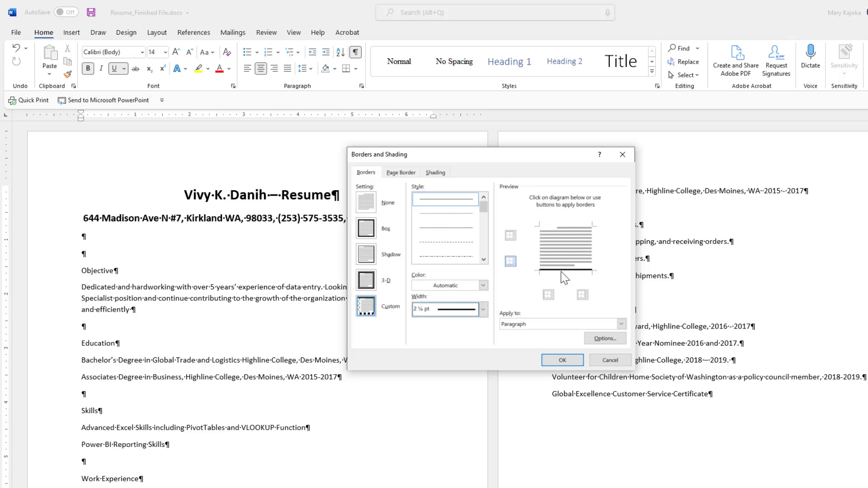
- Try 1 ½ pt right and top borders on the contact information paragraph, remove both, and apply only the bottom border
{"action": "left_click", "coordinate": [483, 309]}
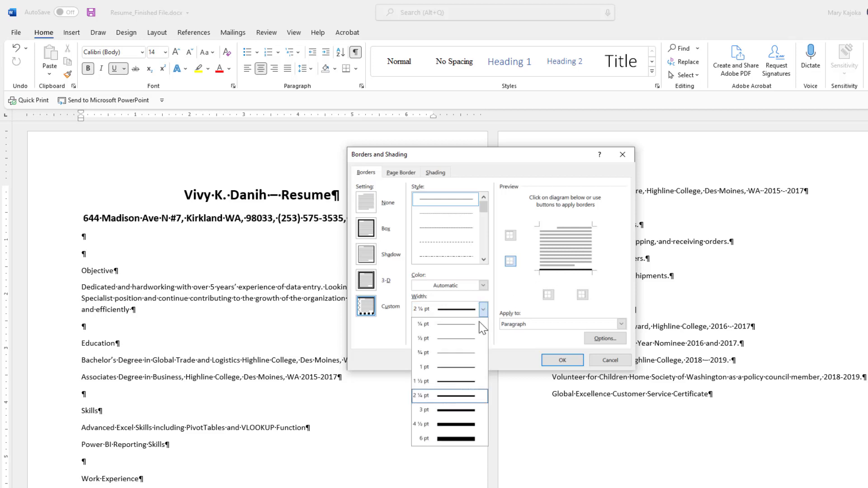
{"action": "left_click", "coordinate": [452, 381]}
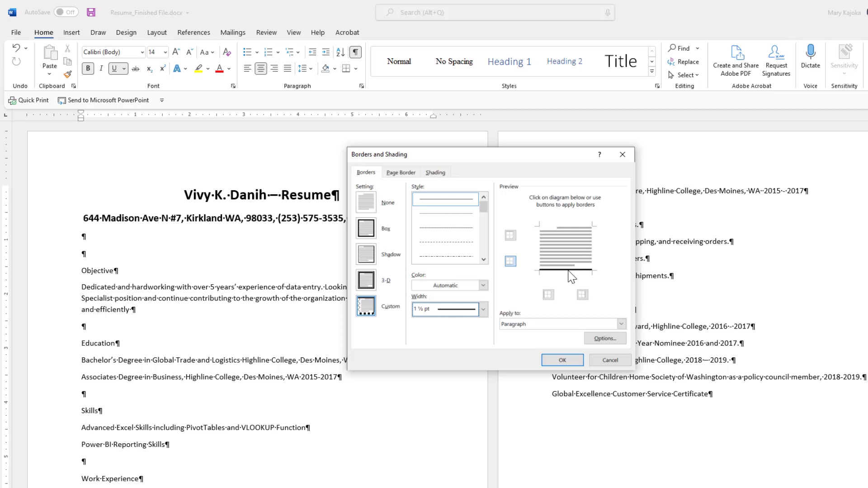
{"action": "left_click", "coordinate": [592, 248]}
{"action": "left_click", "coordinate": [575, 228]}
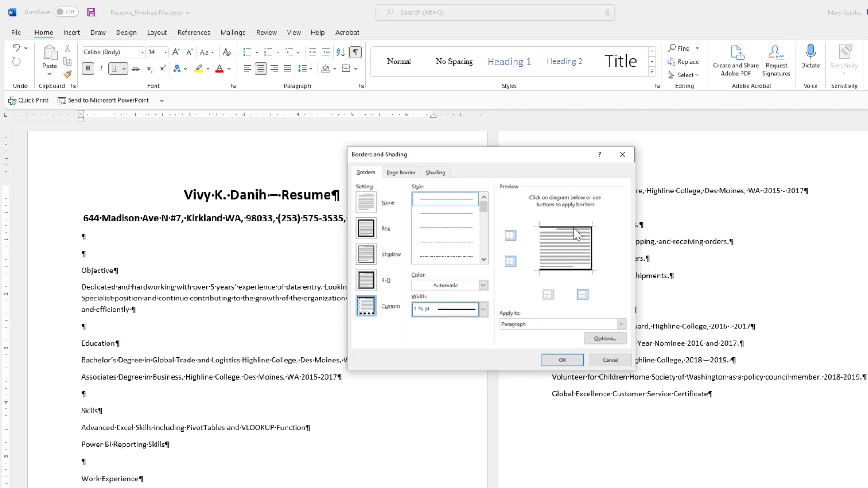
{"action": "left_click", "coordinate": [561, 227]}
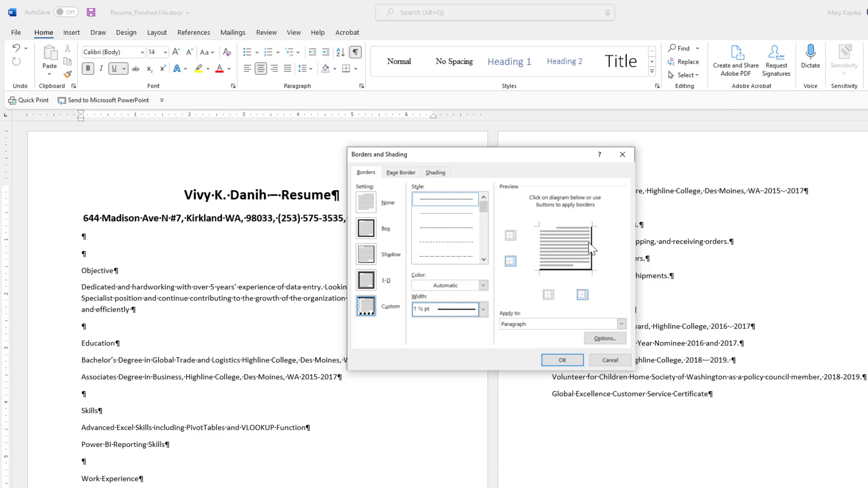
{"action": "left_click", "coordinate": [582, 295]}
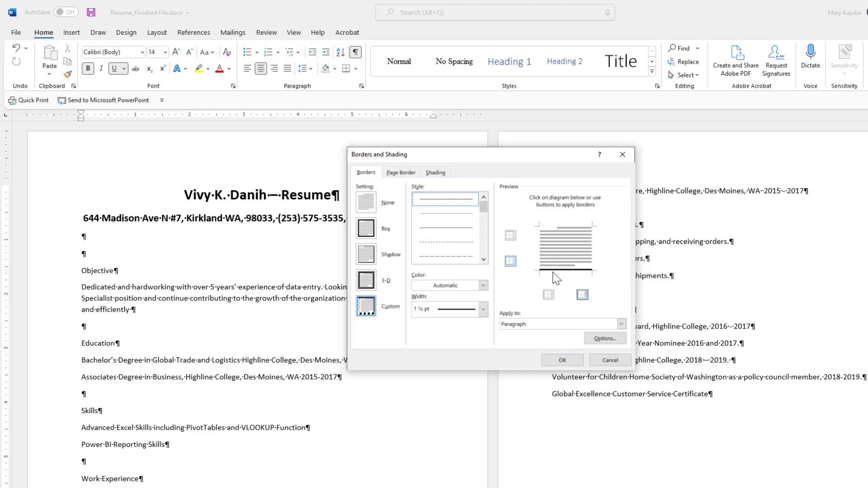
{"action": "left_click", "coordinate": [562, 360]}
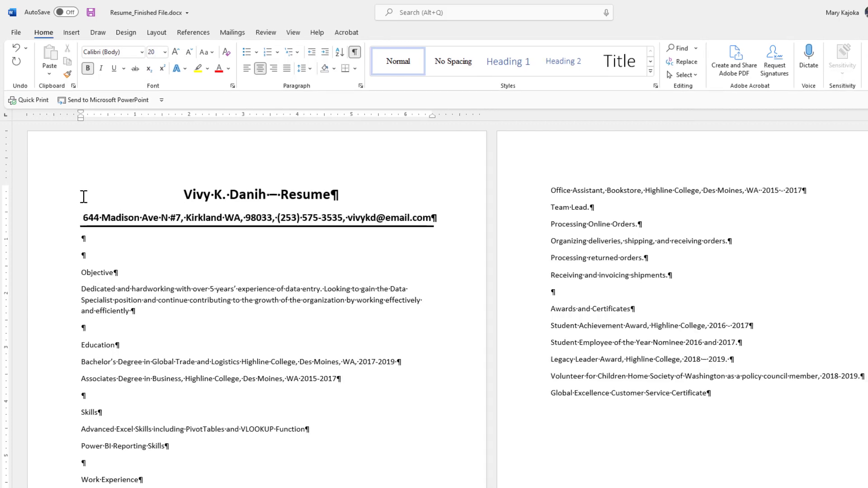
- Set the whole document's paragraph spacing to 0 pt after and its line spacing to Single
{"action": "key", "text": "ctrl+a"}
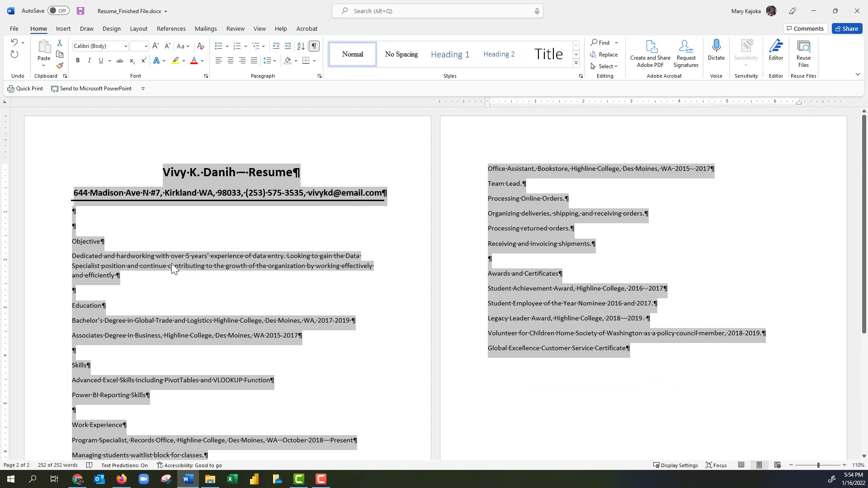
{"action": "right_click", "coordinate": [209, 228]}
{"action": "left_click", "coordinate": [234, 319]}
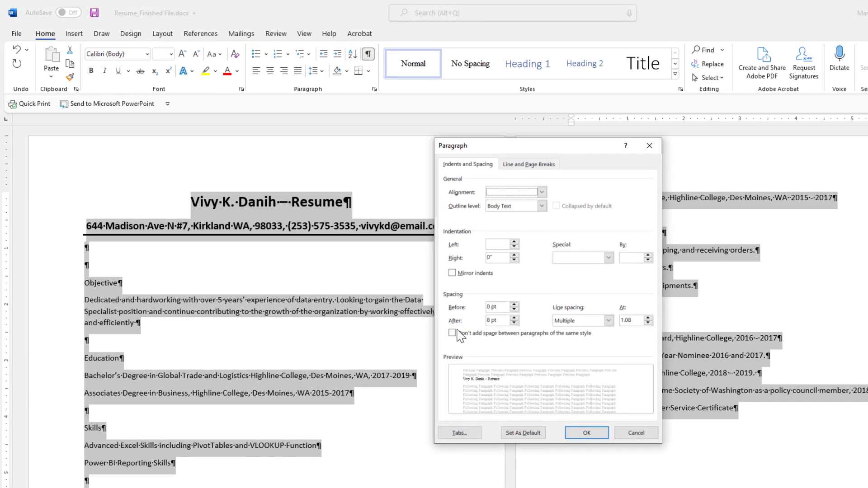
{"action": "left_click", "coordinate": [514, 323]}
{"action": "left_click", "coordinate": [514, 322]}
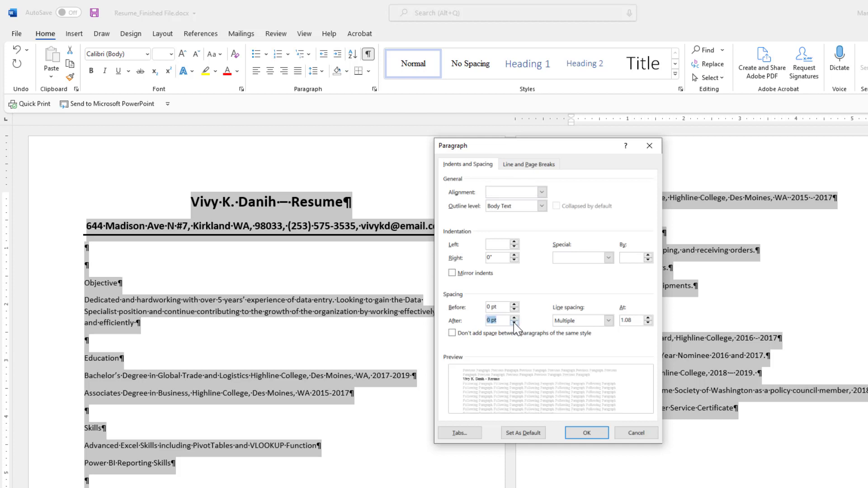
{"action": "left_click", "coordinate": [609, 321]}
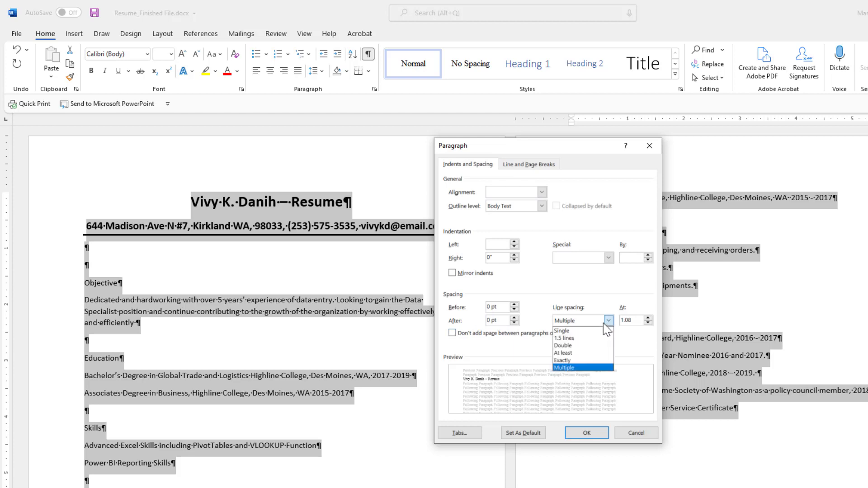
{"action": "left_click", "coordinate": [582, 330]}
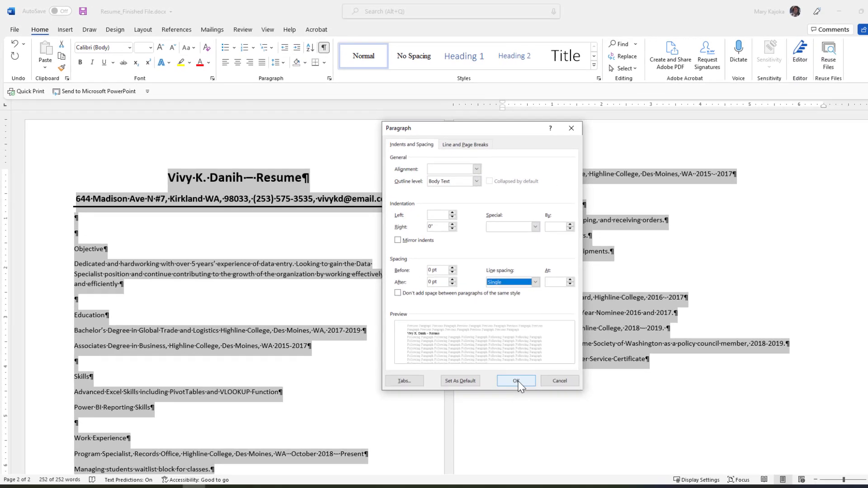
{"action": "left_click", "coordinate": [587, 433]}
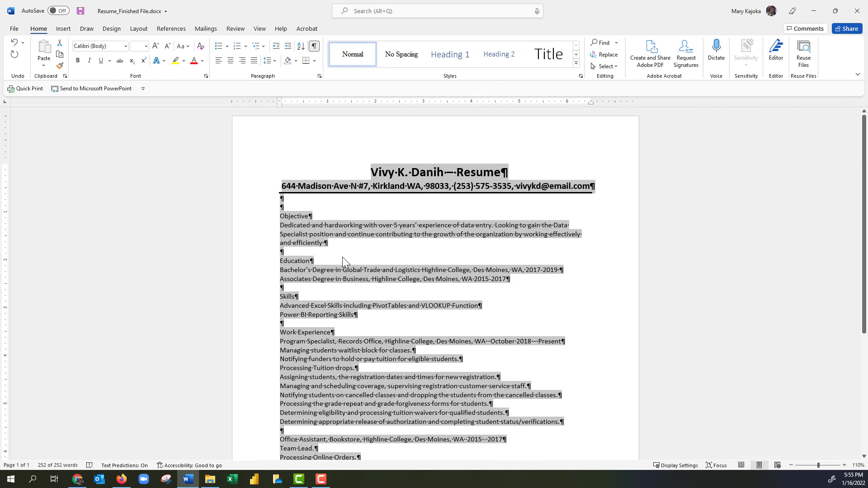
{"action": "scroll", "coordinate": [344, 264], "scroll_direction": "down", "scroll_amount": 3}
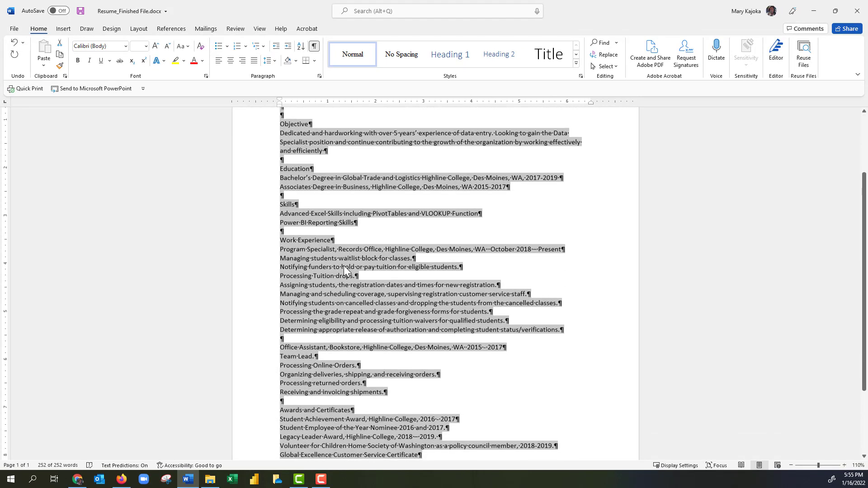
{"action": "scroll", "coordinate": [344, 265], "scroll_direction": "up", "scroll_amount": 3}
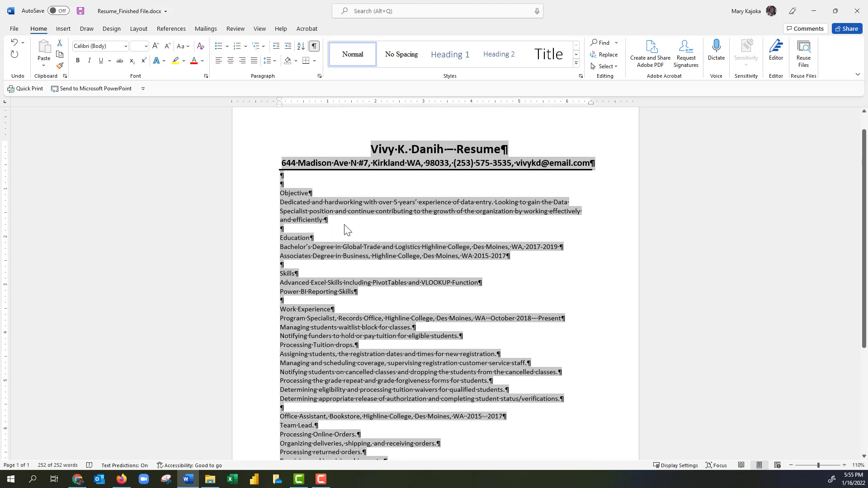
- Try an equal-width two-column layout on the whole document and undo it
{"action": "left_click", "coordinate": [291, 194]}
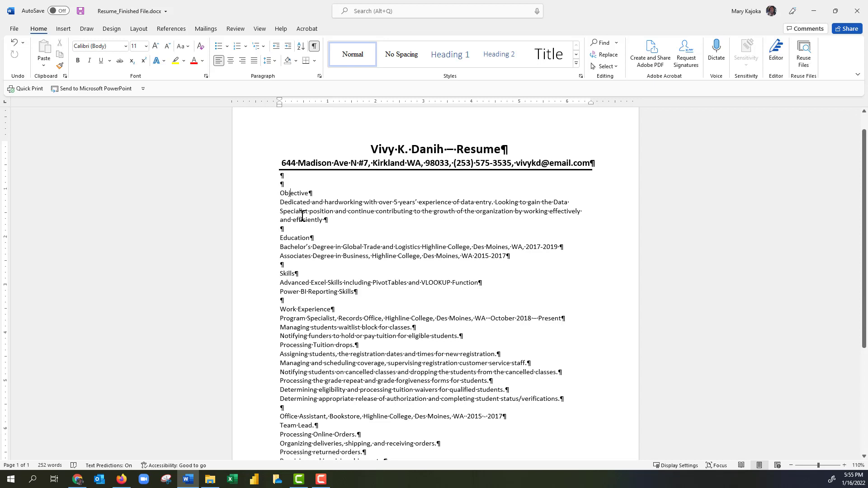
{"action": "left_click", "coordinate": [140, 30]}
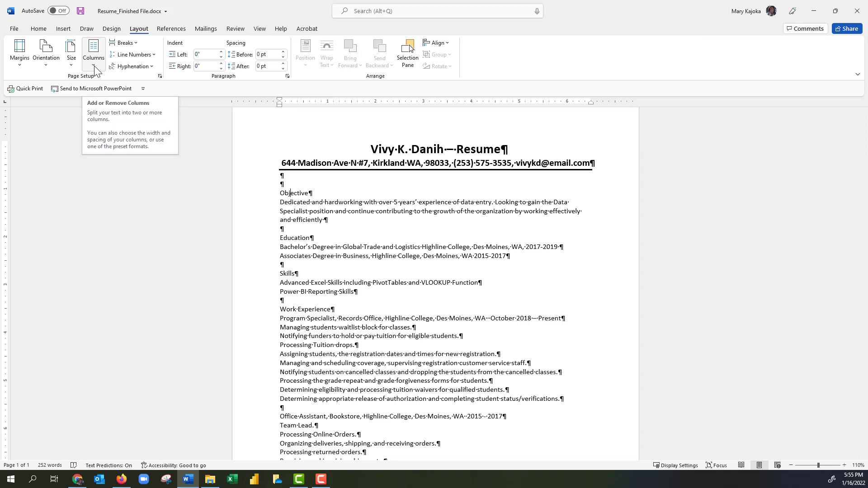
{"action": "left_click", "coordinate": [95, 66]}
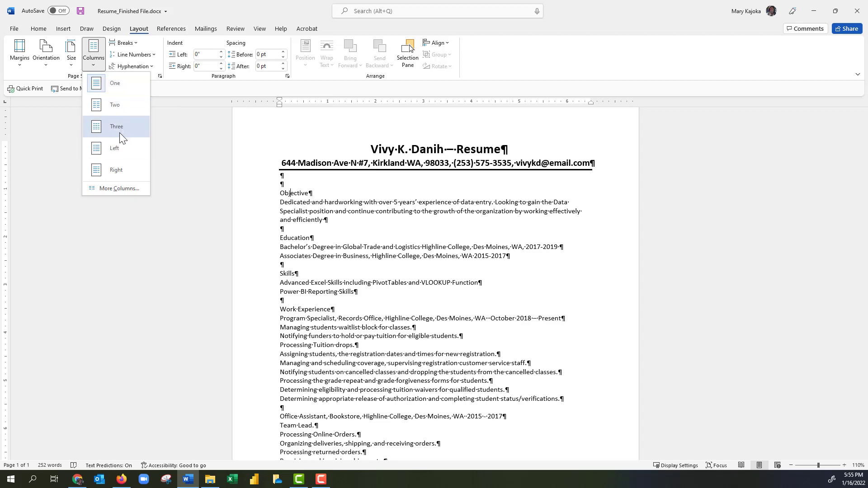
{"action": "left_click", "coordinate": [121, 189]}
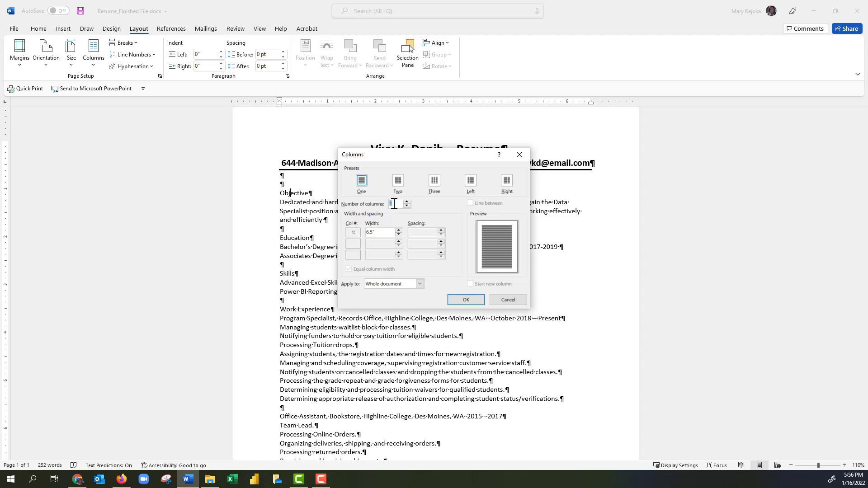
{"action": "left_click", "coordinate": [397, 180]}
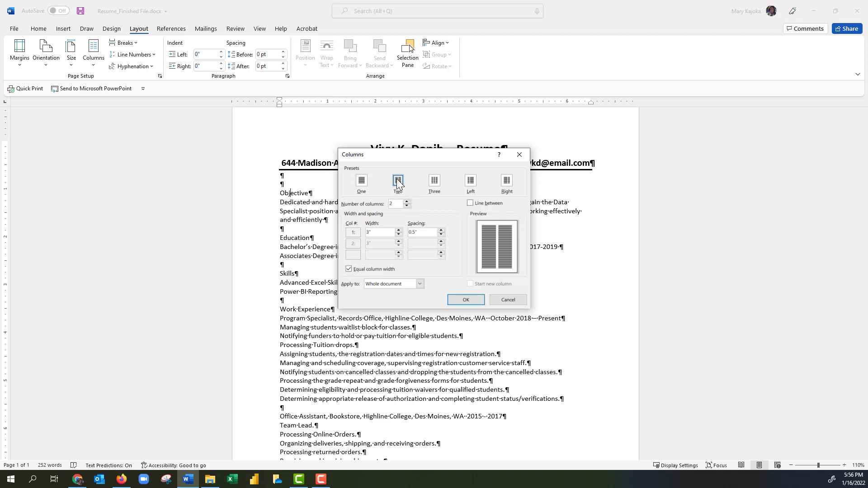
{"action": "left_click", "coordinate": [466, 299]}
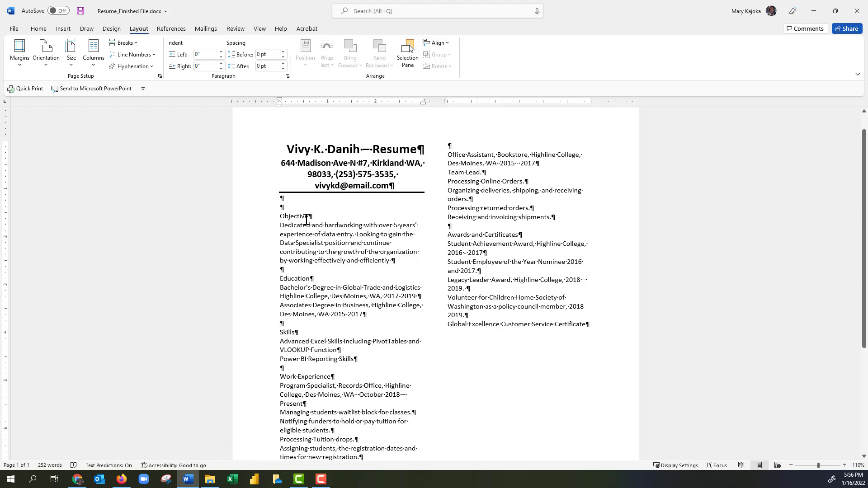
{"action": "key", "text": "ctrl+z"}
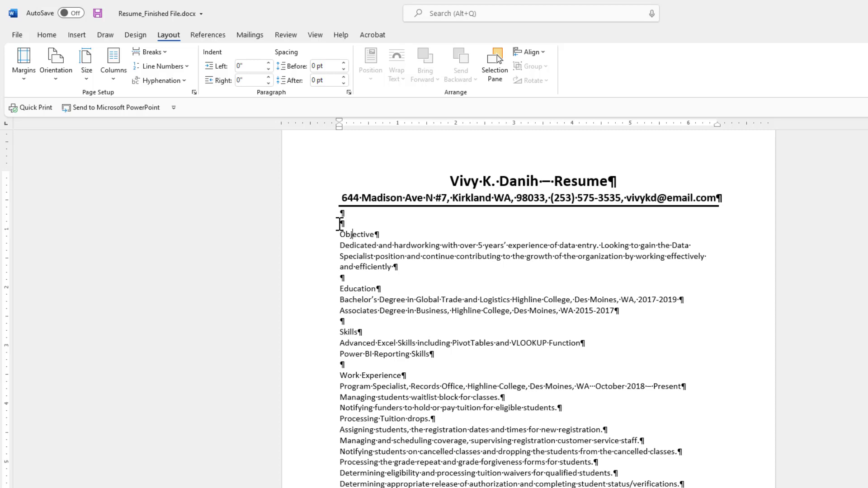
- Insert a continuous section break before the second empty paragraph below the bordered contact information line
{"action": "left_click", "coordinate": [339, 224]}
{"action": "left_click", "coordinate": [167, 54]}
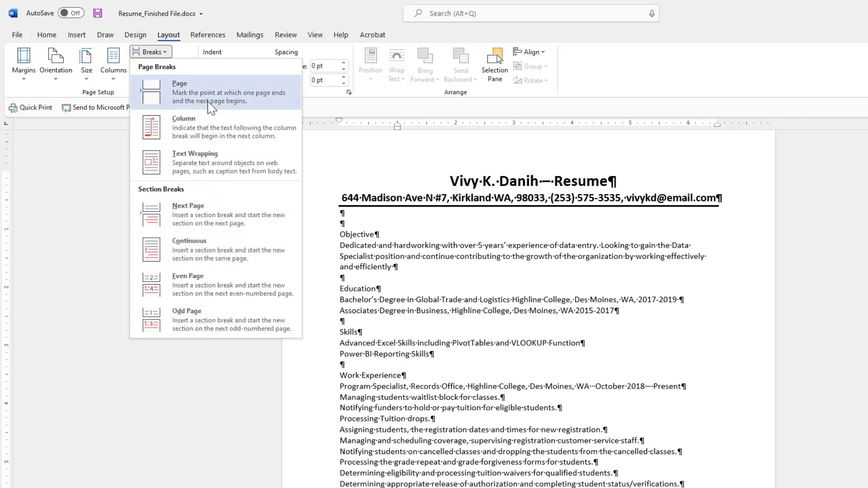
{"action": "left_click", "coordinate": [195, 259]}
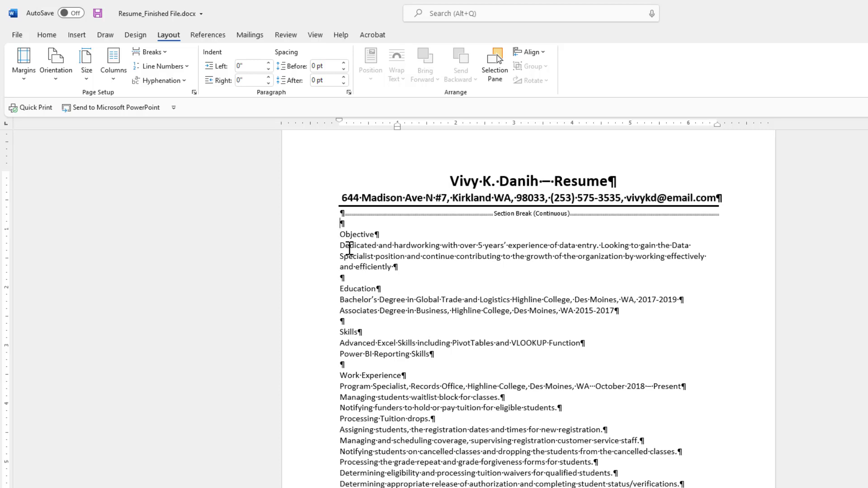
- Format the section starting above the Objective heading in two columns
{"action": "left_click", "coordinate": [340, 235]}
{"action": "left_click", "coordinate": [113, 79]}
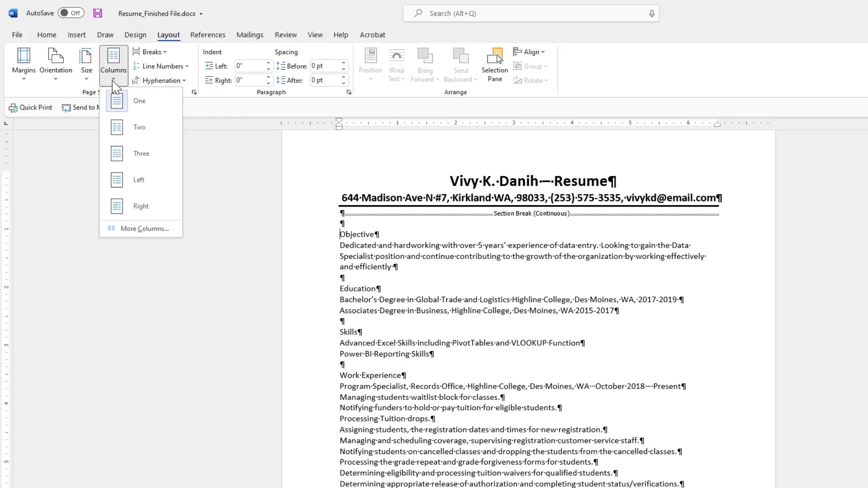
{"action": "left_click", "coordinate": [129, 133]}
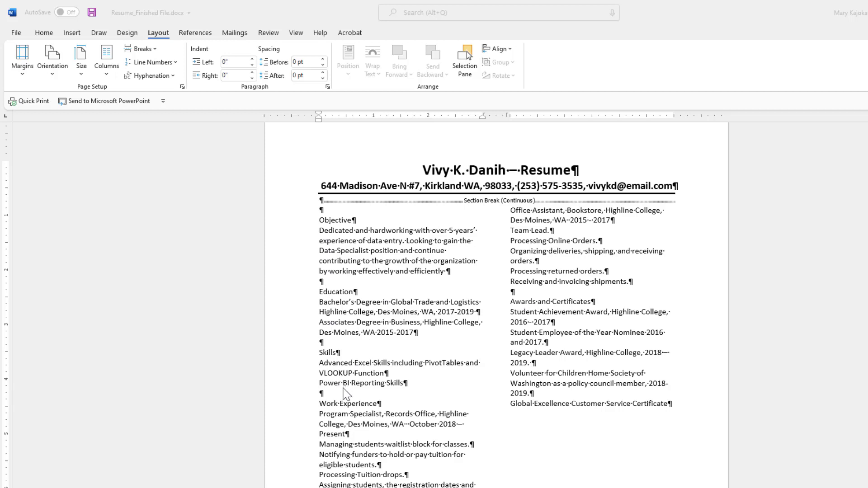
- Insert a column break before the empty paragraph above Work Experience, and check the resulting layout
{"action": "left_click", "coordinate": [320, 392]}
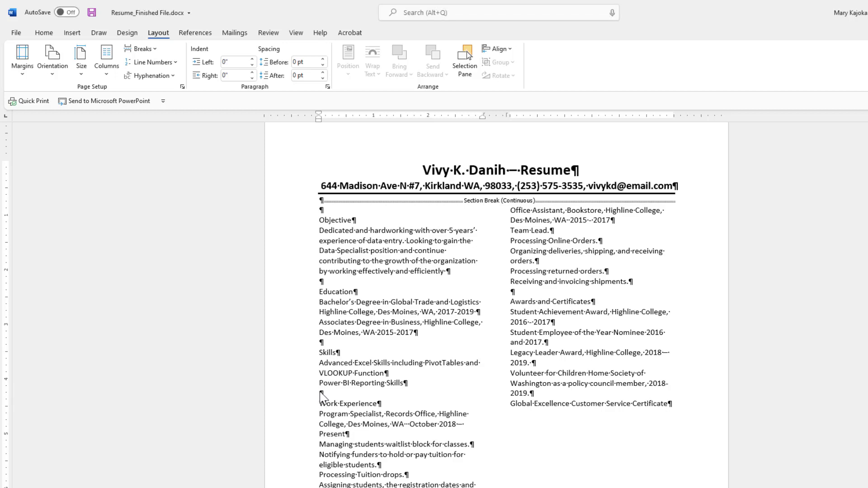
{"action": "left_click", "coordinate": [321, 392]}
{"action": "left_click", "coordinate": [156, 50]}
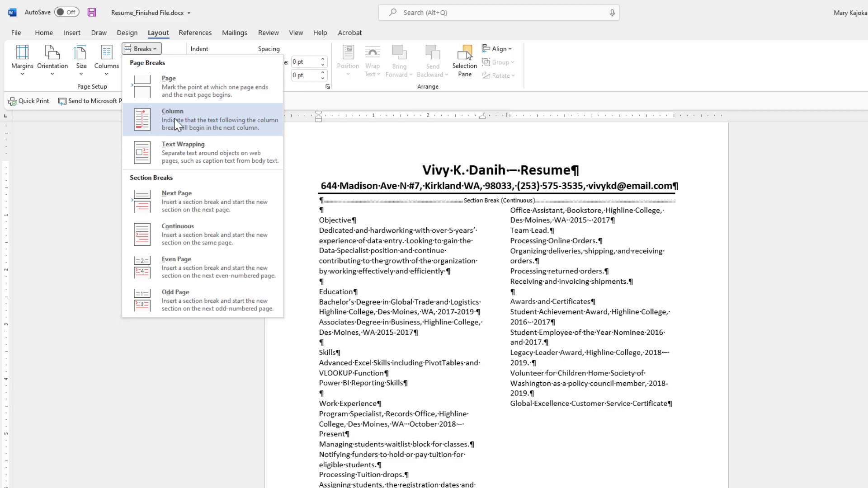
{"action": "left_click", "coordinate": [176, 124]}
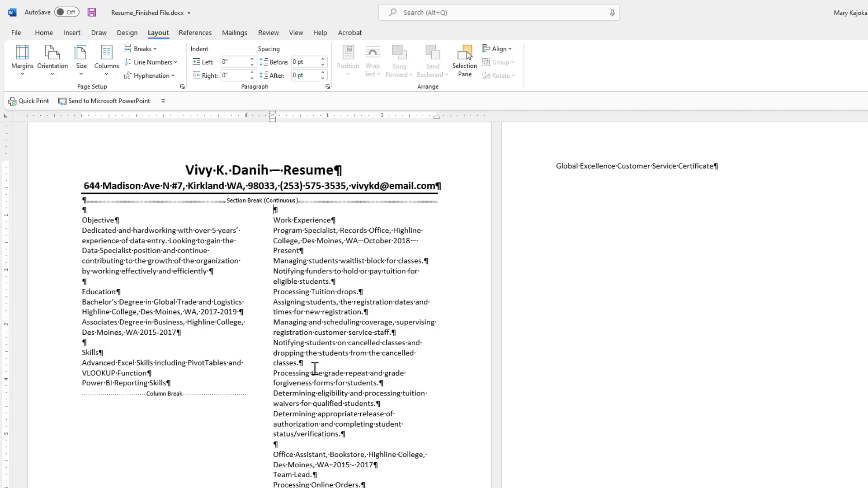
{"action": "scroll", "coordinate": [307, 417], "scroll_direction": "down", "scroll_amount": 1}
{"action": "scroll", "coordinate": [306, 414], "scroll_direction": "up", "scroll_amount": 2}
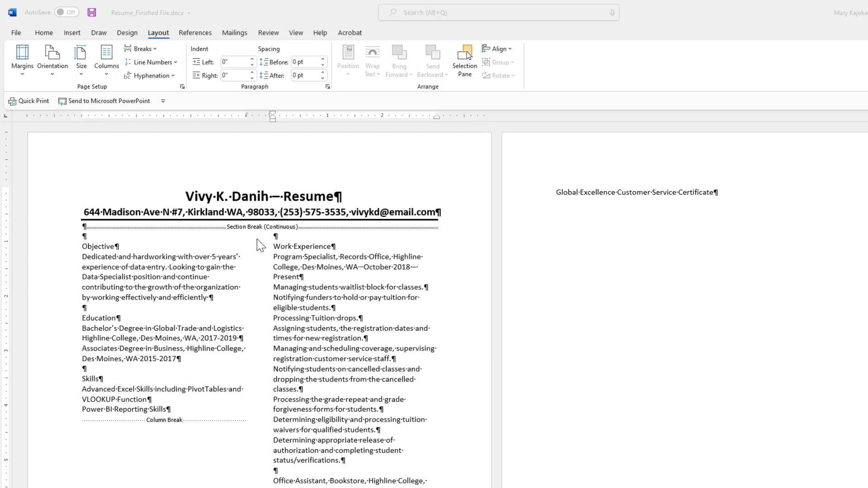
- Format the Objective heading as bold with a 16 pt font size
{"action": "scroll", "coordinate": [336, 410], "scroll_direction": "down", "scroll_amount": 3}
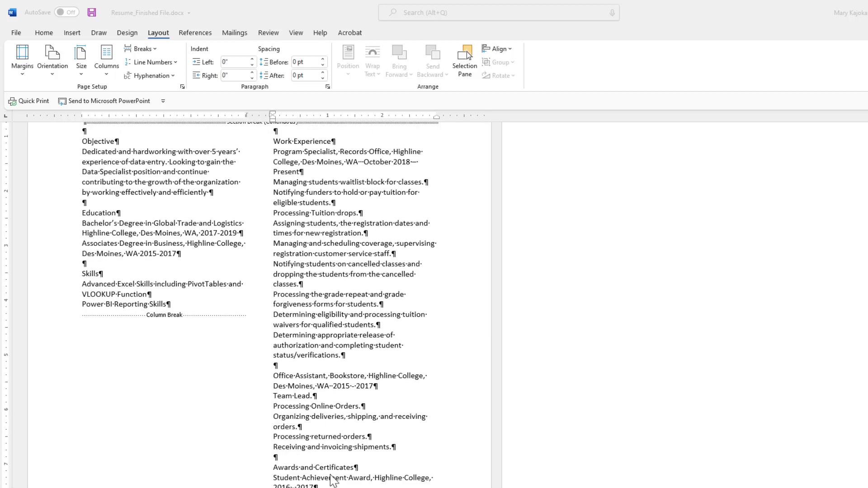
{"action": "scroll", "coordinate": [330, 368], "scroll_direction": "up", "scroll_amount": 3}
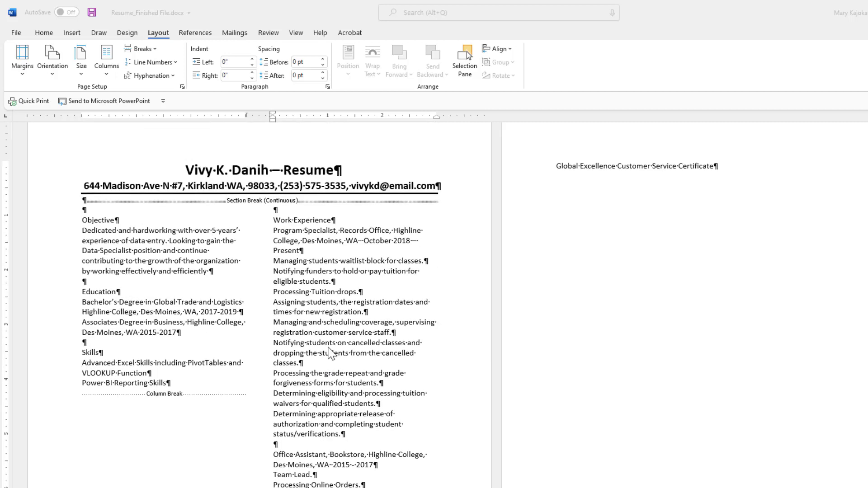
{"action": "left_click", "coordinate": [86, 221]}
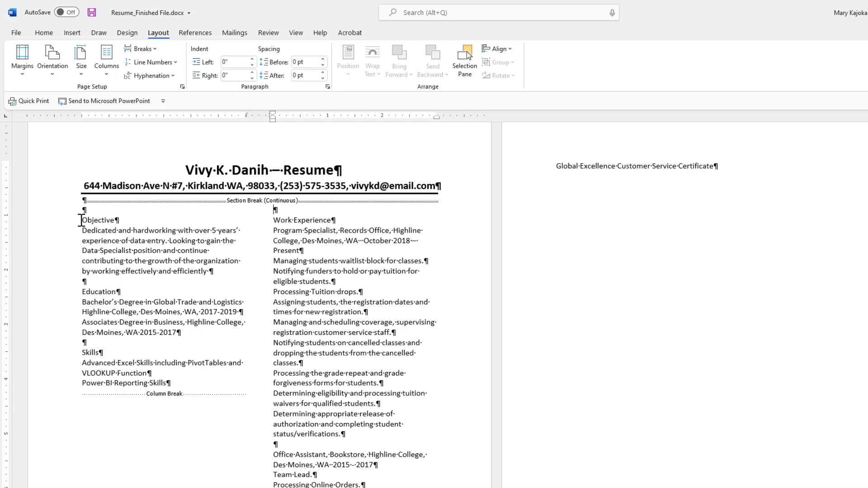
{"action": "left_click_drag", "start_coordinate": [88, 220], "coordinate": [118, 220]}
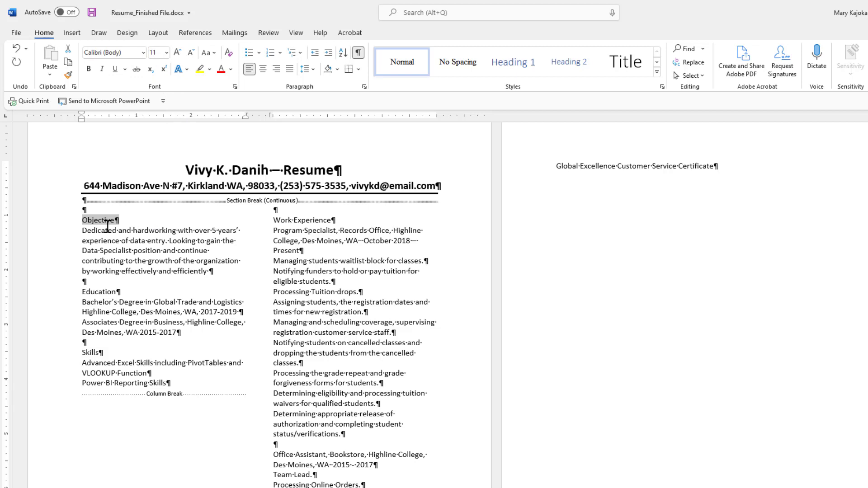
{"action": "key", "text": "ctrl+shift+period"}
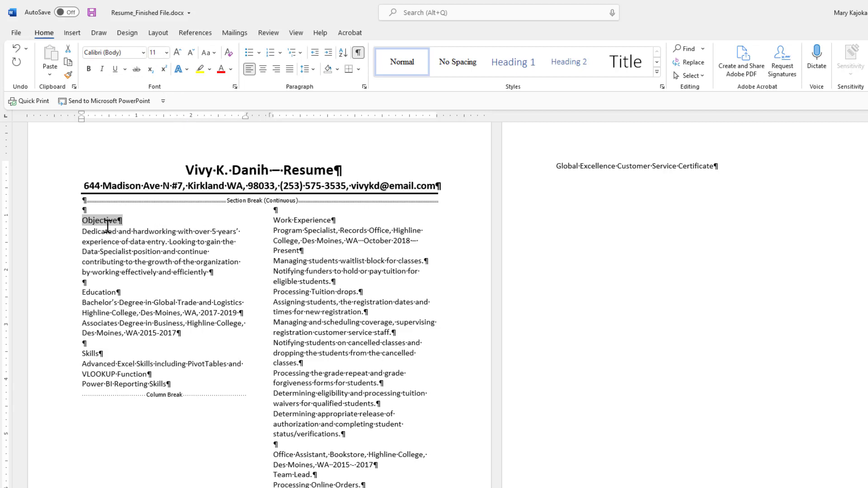
{"action": "key", "text": "ctrl+bracketright"}
{"action": "key", "text": "ctrl+bracketright"}
{"action": "key", "text": "ctrl+bracketright"}
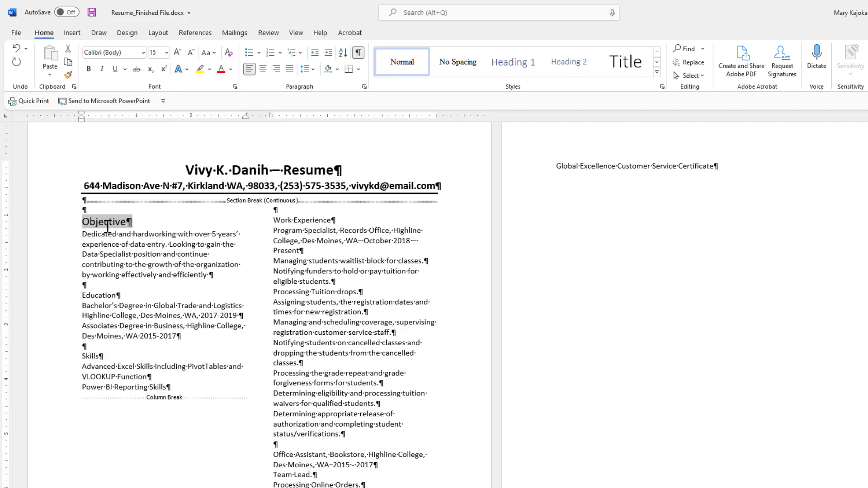
{"action": "key", "text": "ctrl+bracketright"}
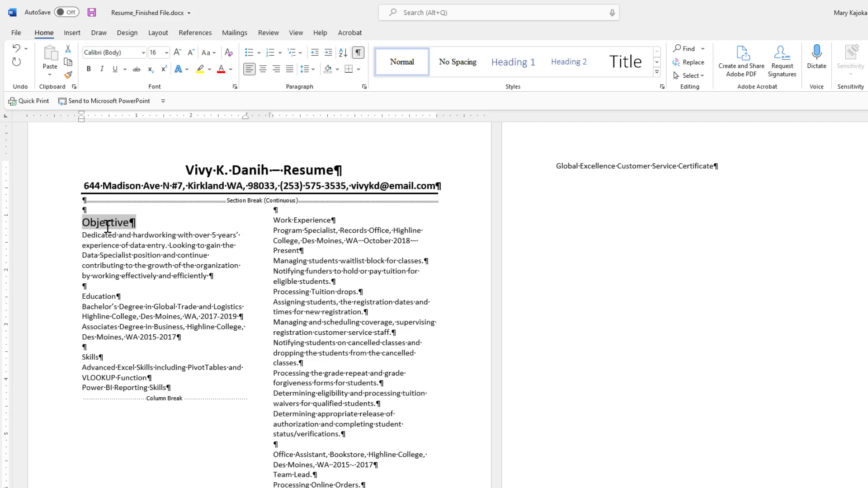
{"action": "key", "text": "ctrl+b"}
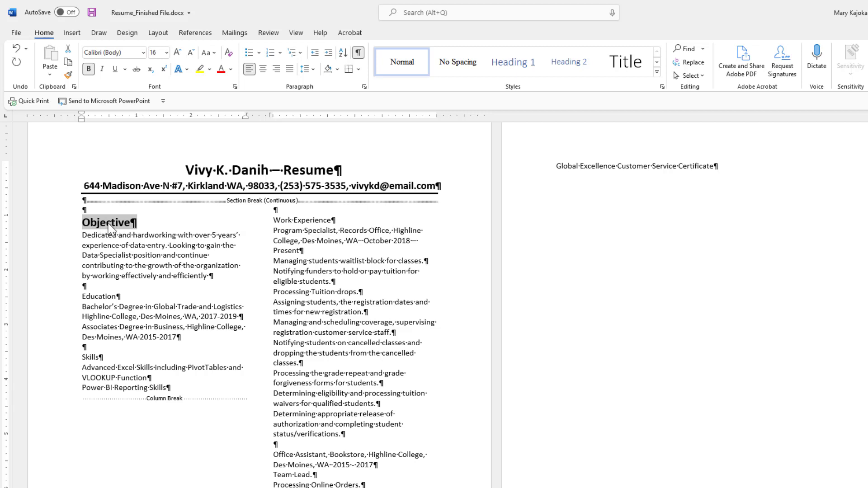
- Add a 1 ½ pt solid bottom border to the Objective heading paragraph
{"action": "left_click", "coordinate": [359, 70]}
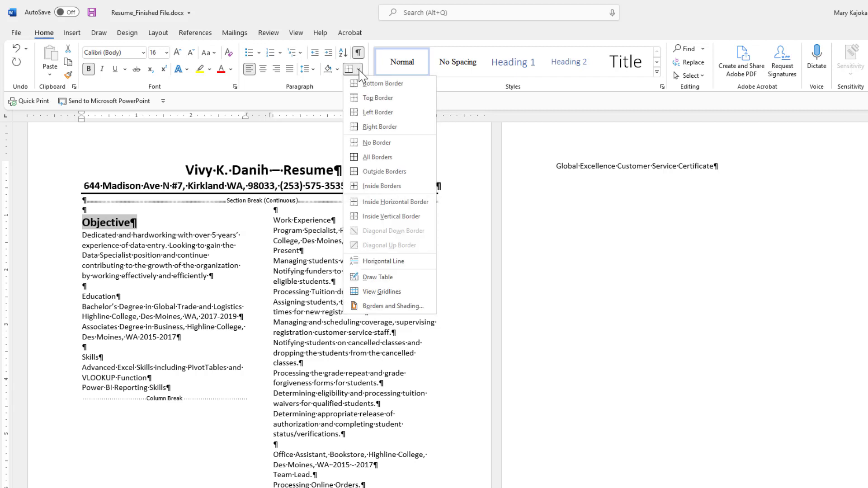
{"action": "left_click", "coordinate": [383, 307]}
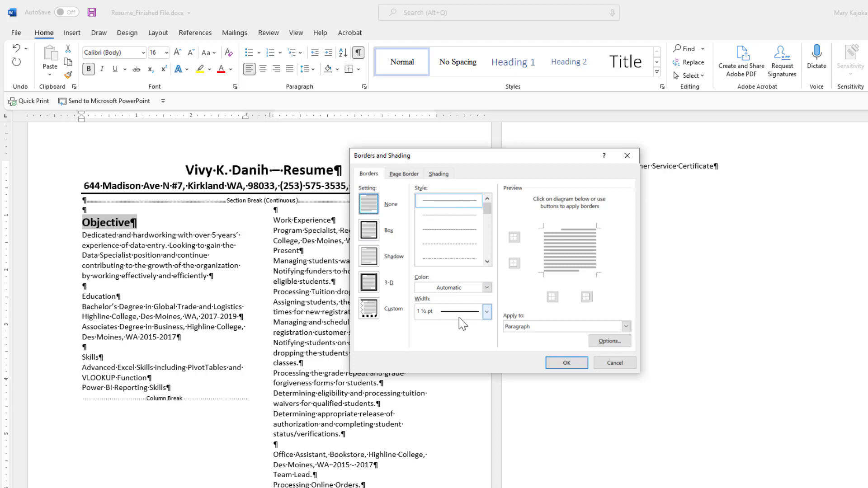
{"action": "left_click", "coordinate": [514, 264]}
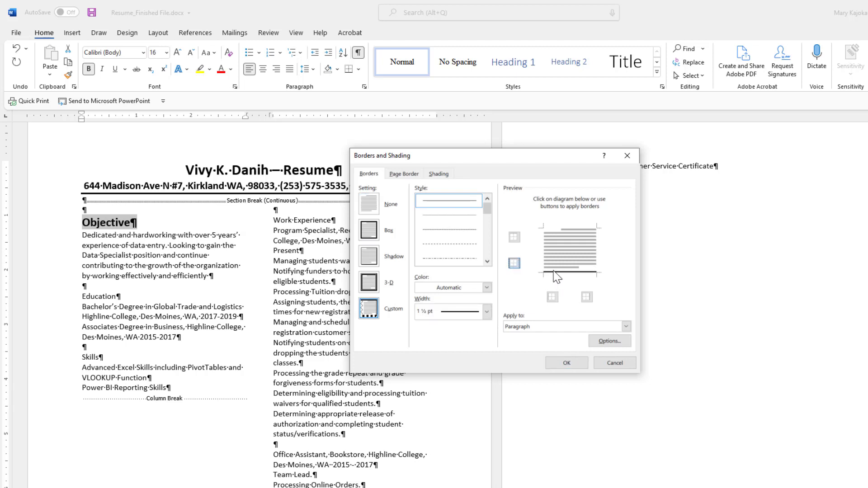
{"action": "left_click", "coordinate": [565, 364]}
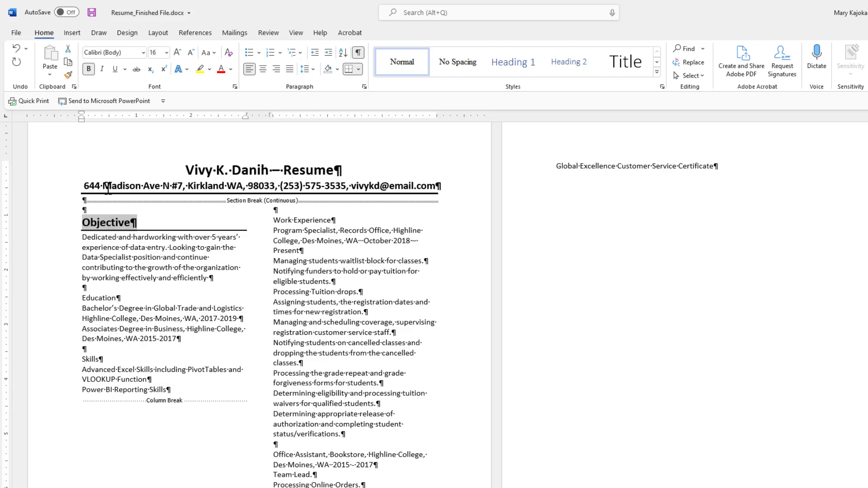
- Copy the Objective heading's formatting to the Education, Skills, Work Experience and Awards and Certificates headings with Format Painter
{"action": "left_click", "coordinate": [68, 77]}
{"action": "left_click", "coordinate": [63, 302]}
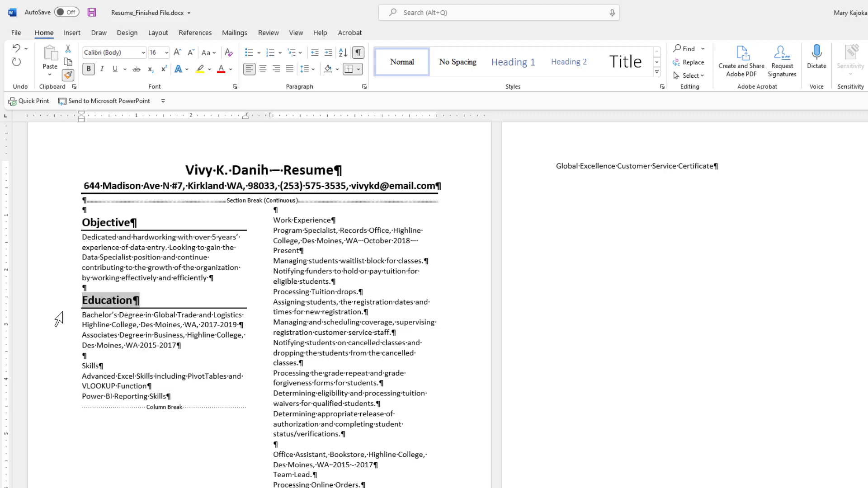
{"action": "left_click", "coordinate": [55, 379]}
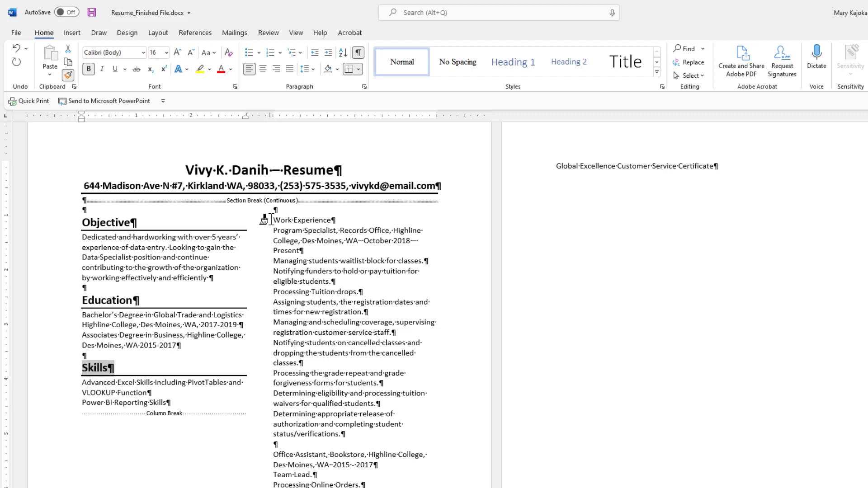
{"action": "left_click_drag", "start_coordinate": [272, 220], "coordinate": [319, 221]}
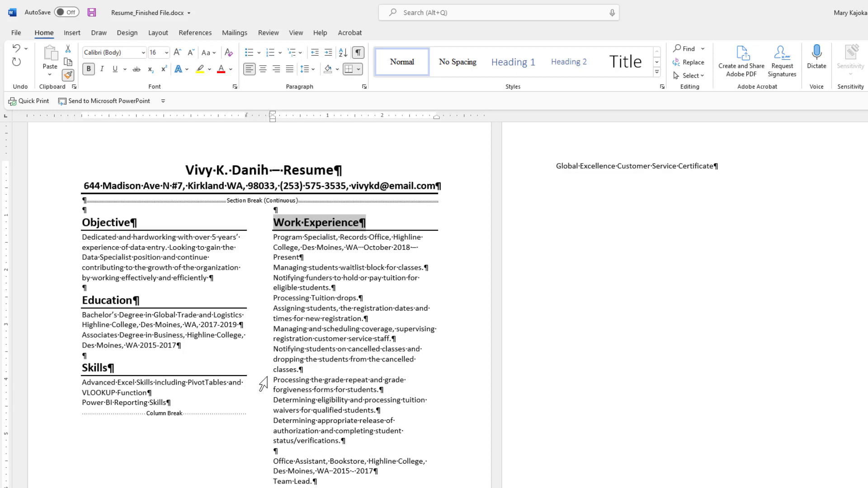
{"action": "scroll", "coordinate": [290, 404], "scroll_direction": "down", "scroll_amount": 5}
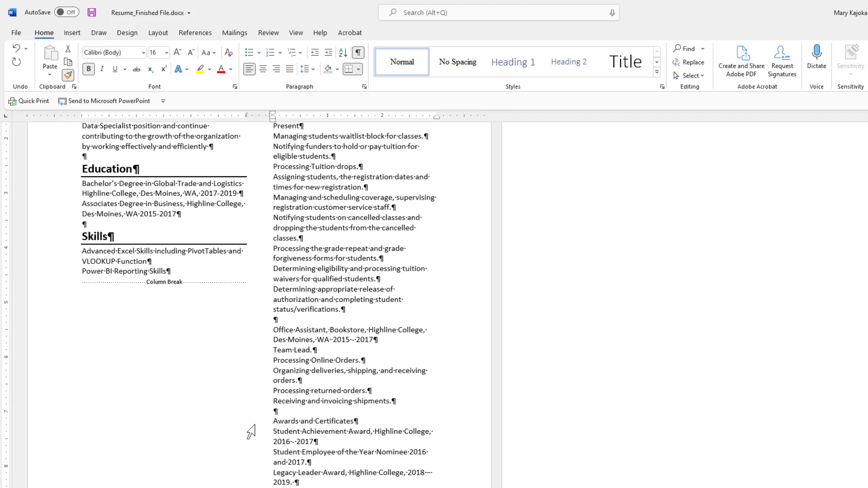
{"action": "left_click", "coordinate": [252, 427]}
{"action": "scroll", "coordinate": [327, 375], "scroll_direction": "up", "scroll_amount": 1}
{"action": "scroll", "coordinate": [325, 374], "scroll_direction": "up", "scroll_amount": 5}
{"action": "key", "text": "Escape"}
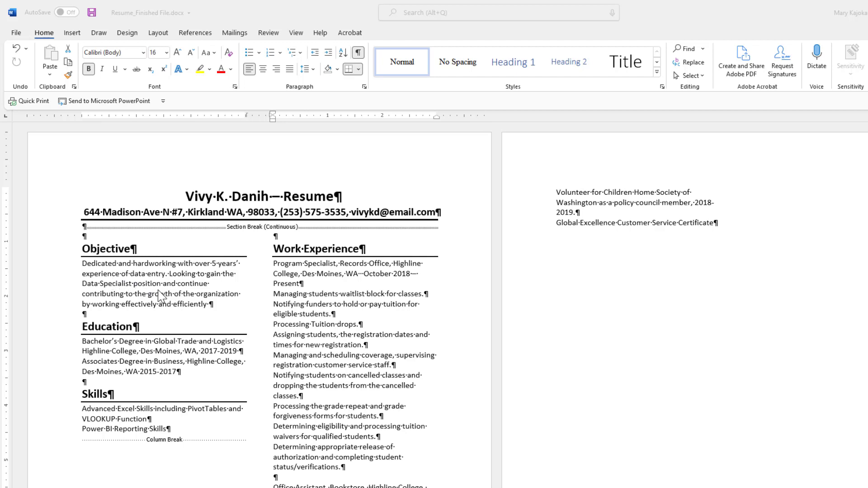
- Apply square bullets to the two degree entries under Education and bring their hanging indent closer to the bullets
{"action": "scroll", "coordinate": [19, 299], "scroll_direction": "down", "scroll_amount": 1}
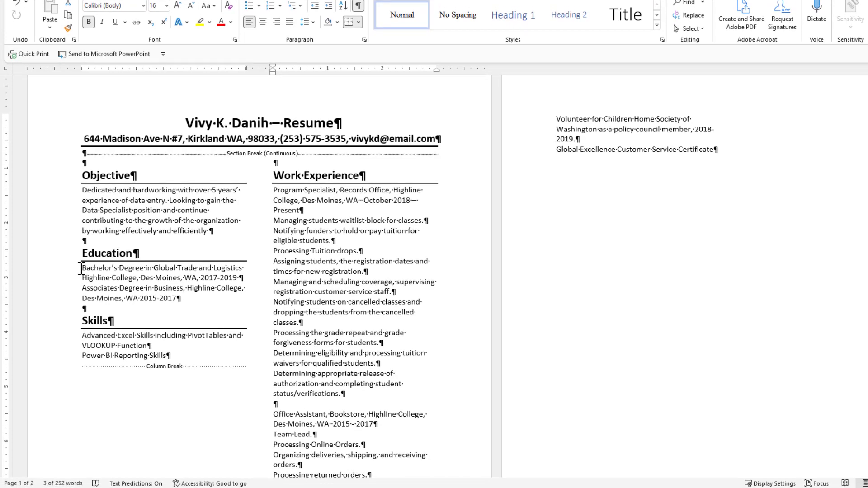
{"action": "left_click_drag", "start_coordinate": [81, 268], "coordinate": [178, 299]}
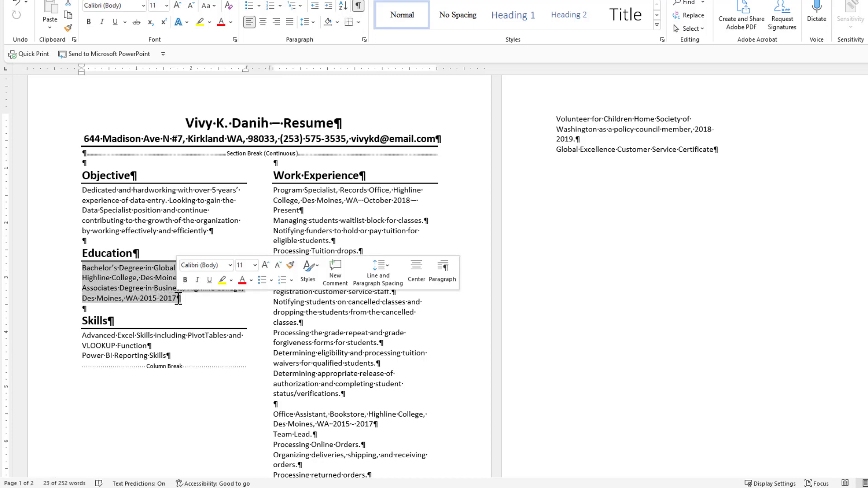
{"action": "left_click", "coordinate": [271, 280]}
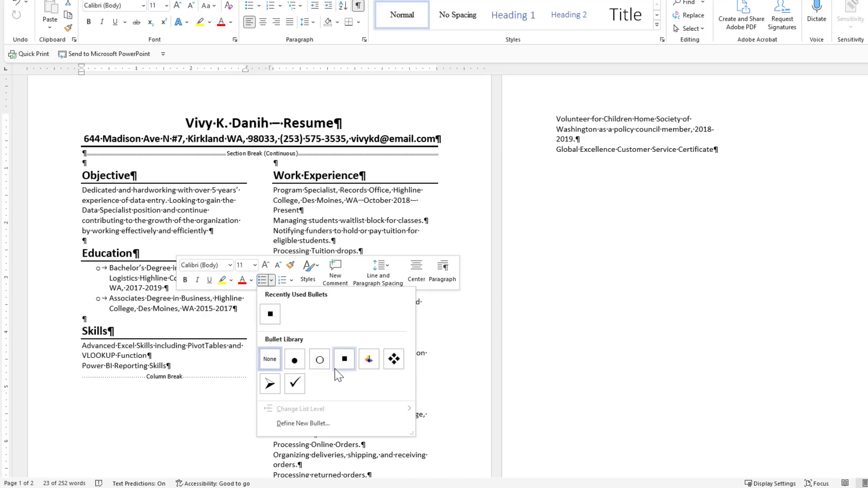
{"action": "left_click", "coordinate": [271, 314]}
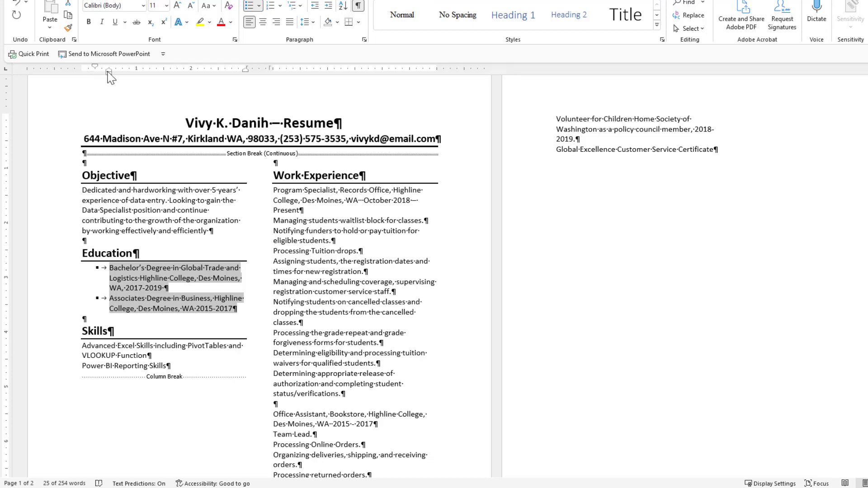
{"action": "left_click_drag", "start_coordinate": [109, 71], "coordinate": [102, 69]}
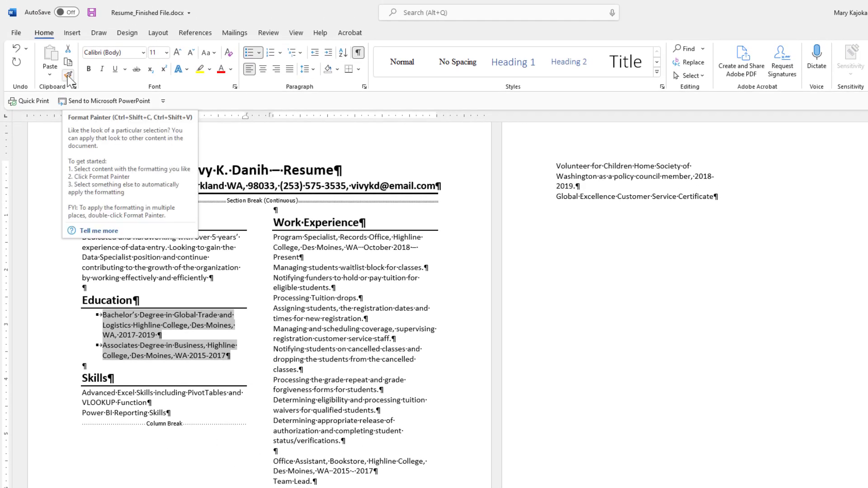
- Copy the Education bullet formatting to all entries under Skills and Awards and Certificates, including those on the second page, with Format Painter
{"action": "left_click", "coordinate": [68, 75]}
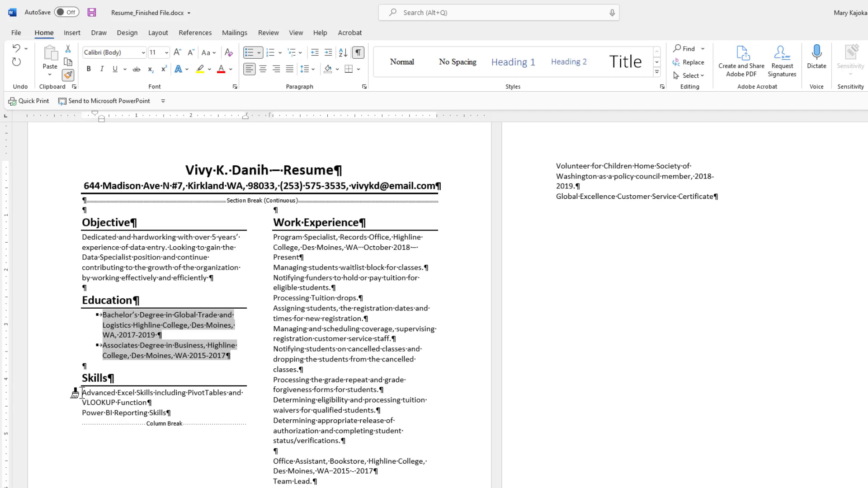
{"action": "left_click_drag", "start_coordinate": [82, 393], "coordinate": [161, 412]}
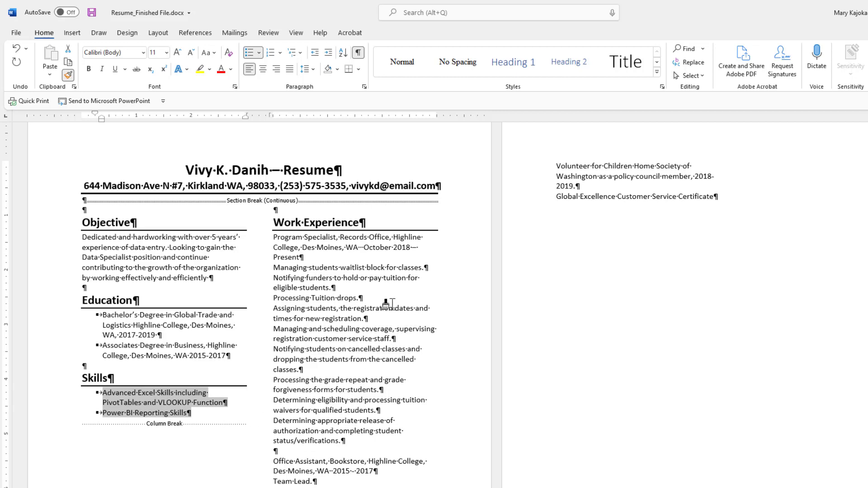
{"action": "scroll", "coordinate": [387, 303], "scroll_direction": "down", "scroll_amount": 5}
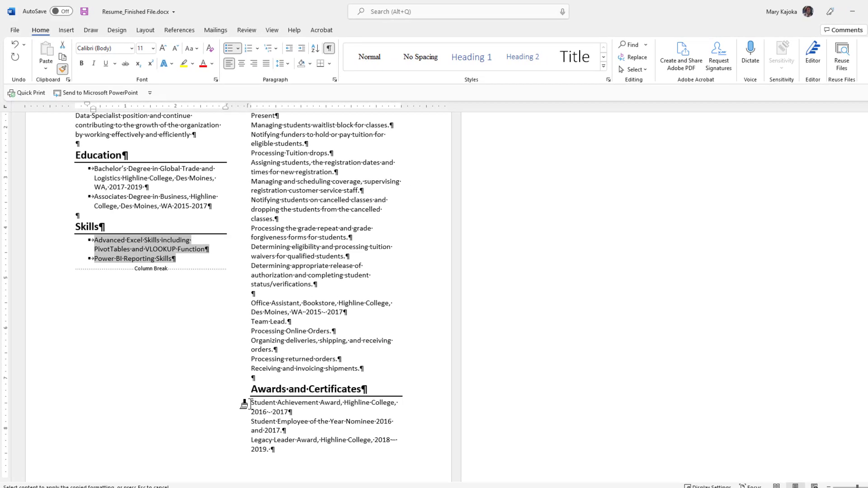
{"action": "mouse_move", "coordinate": [250, 402]}
{"action": "left_mouse_down"}
{"action": "mouse_move", "coordinate": [292, 424]}
{"action": "mouse_move", "coordinate": [294, 448]}
{"action": "left_mouse_up"}
{"action": "scroll", "coordinate": [531, 343], "scroll_direction": "up", "scroll_amount": 5}
{"action": "scroll", "coordinate": [531, 343], "scroll_direction": "up", "scroll_amount": 1}
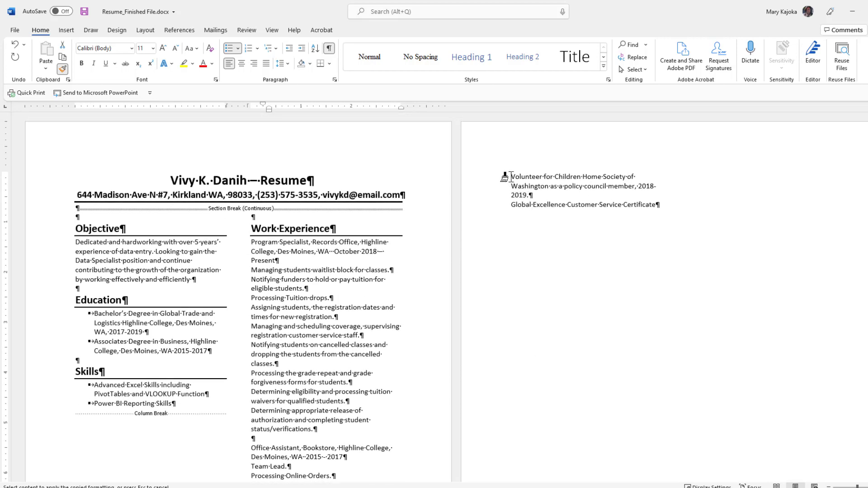
{"action": "mouse_move", "coordinate": [512, 176]}
{"action": "left_mouse_down"}
{"action": "mouse_move", "coordinate": [595, 204]}
{"action": "mouse_move", "coordinate": [650, 209]}
{"action": "left_mouse_up"}
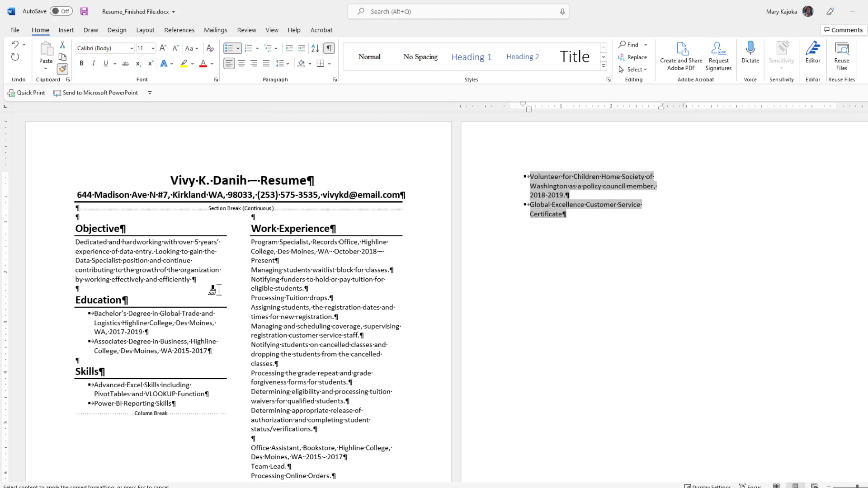
{"action": "key", "text": "Escape"}
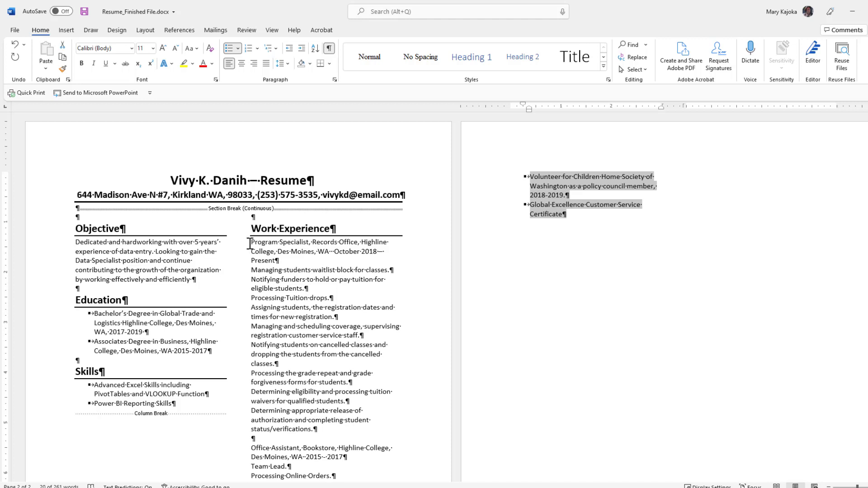
- Bold the Program Specialist job line under Work Experience and copy its formatting to the Office Assistant job line
{"action": "left_click_drag", "start_coordinate": [250, 245], "coordinate": [277, 260]}
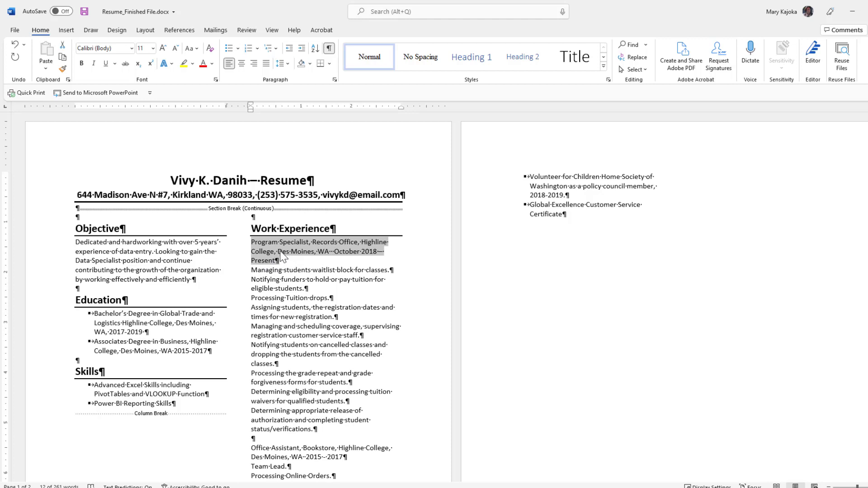
{"action": "key", "text": "ctrl+b"}
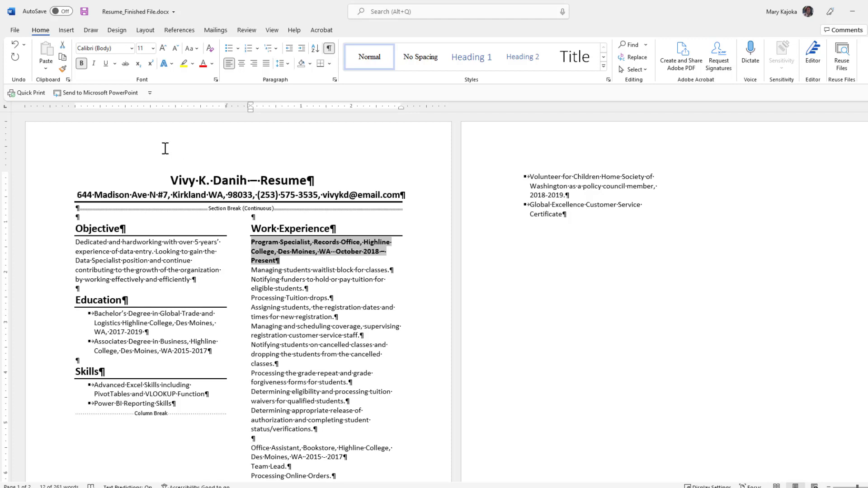
{"action": "left_click", "coordinate": [62, 69]}
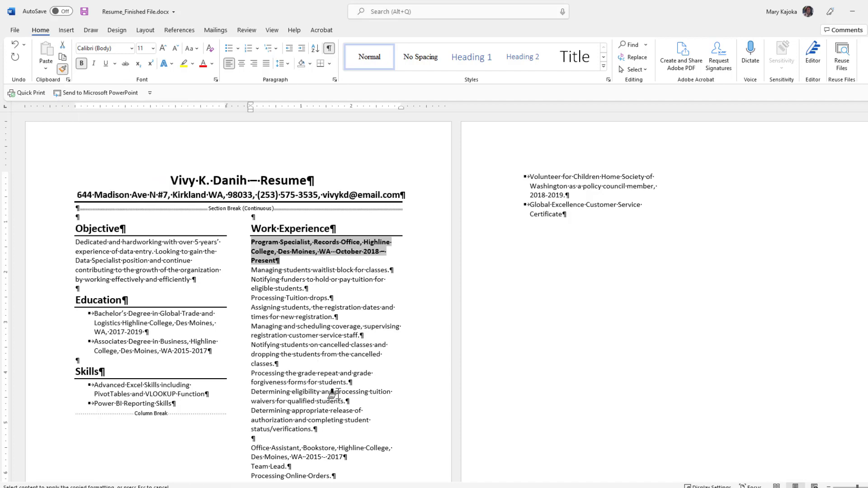
{"action": "scroll", "coordinate": [306, 386], "scroll_direction": "down", "scroll_amount": 3}
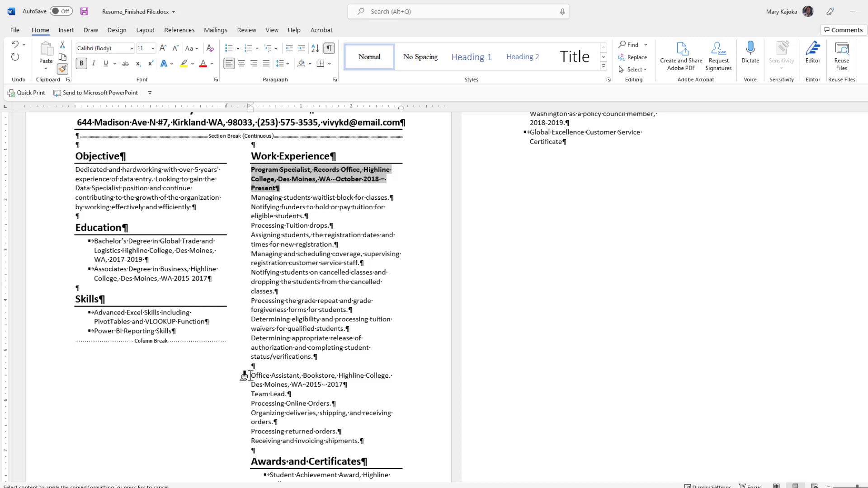
{"action": "left_click_drag", "start_coordinate": [250, 376], "coordinate": [347, 384]}
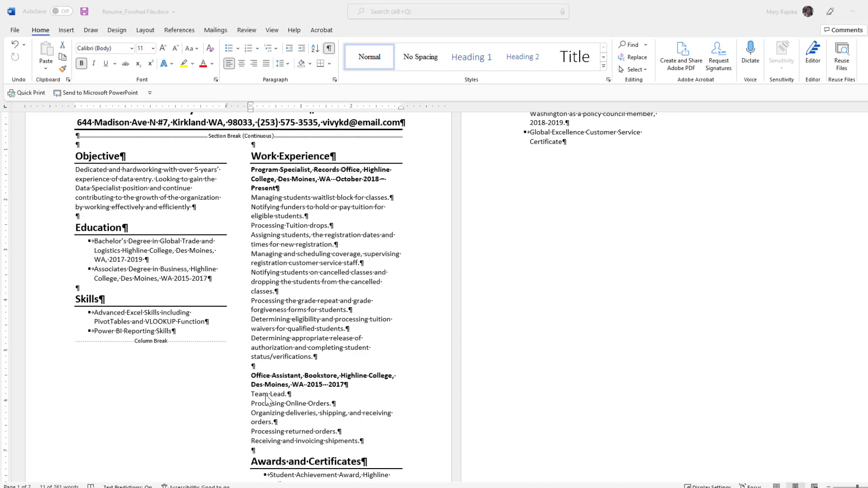
- Apply square bullets to all the duty lines under the Program Specialist job in Work Experience
{"action": "left_click_drag", "start_coordinate": [251, 197], "coordinate": [332, 353]}
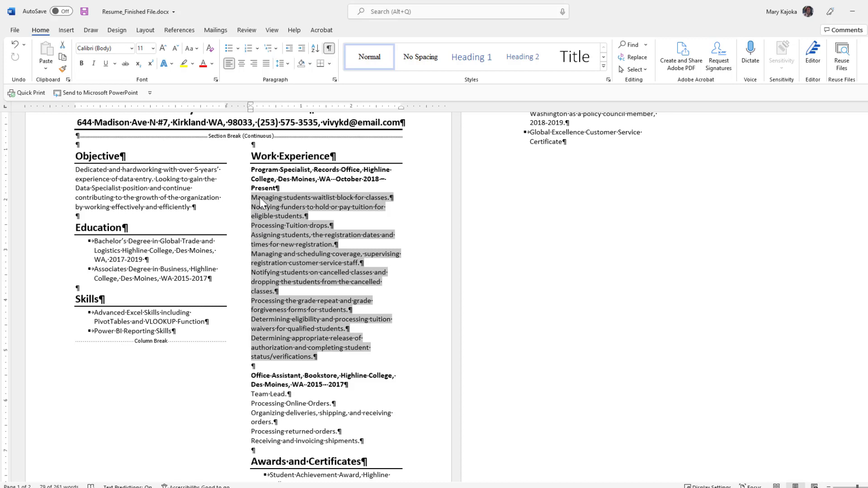
{"action": "left_click", "coordinate": [259, 197]}
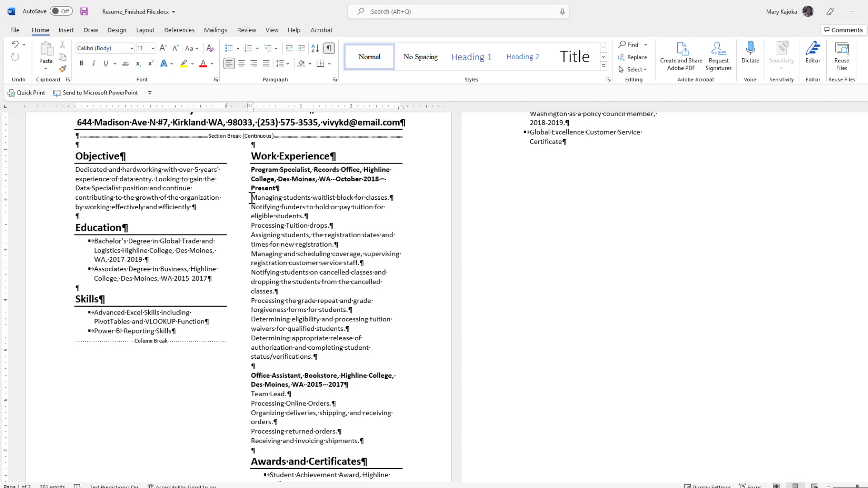
{"action": "key", "text": "shift"}
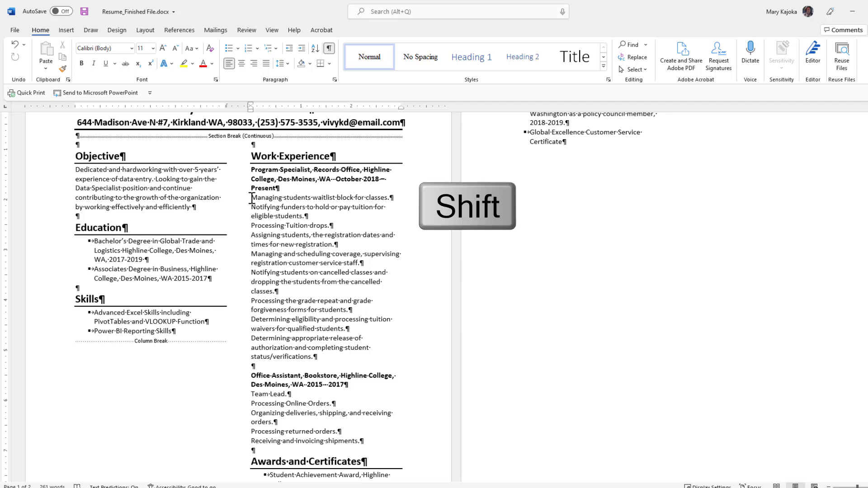
{"action": "key", "text": "shift+Down"}
{"action": "key", "text": "shift+Down"}
{"action": "key", "text": "shift+Down"}
{"action": "key", "text": "shift+Down"}
{"action": "key", "text": "shift+Down"}
{"action": "key", "text": "shift+Down"}
{"action": "key", "text": "shift+Down"}
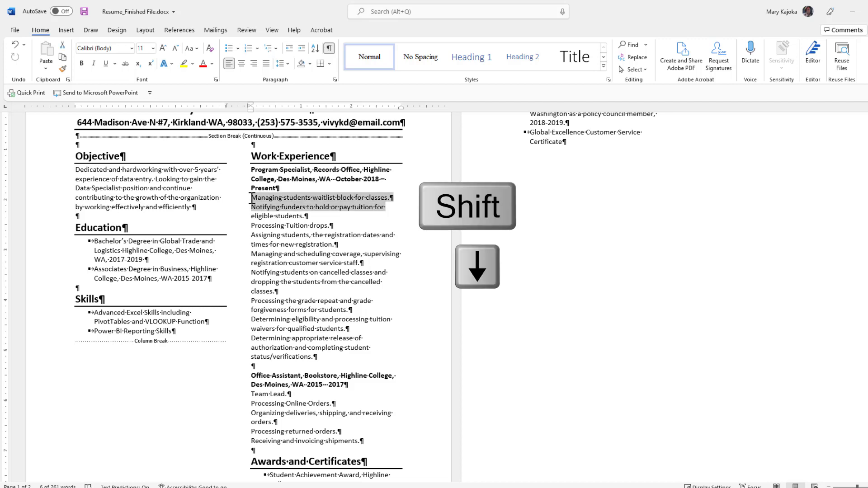
{"action": "key", "text": "shift+Down"}
{"action": "key", "text": "shift+Down"}
{"action": "key", "text": "shift+Down"}
{"action": "key", "text": "shift+Down"}
{"action": "key", "text": "shift+Down"}
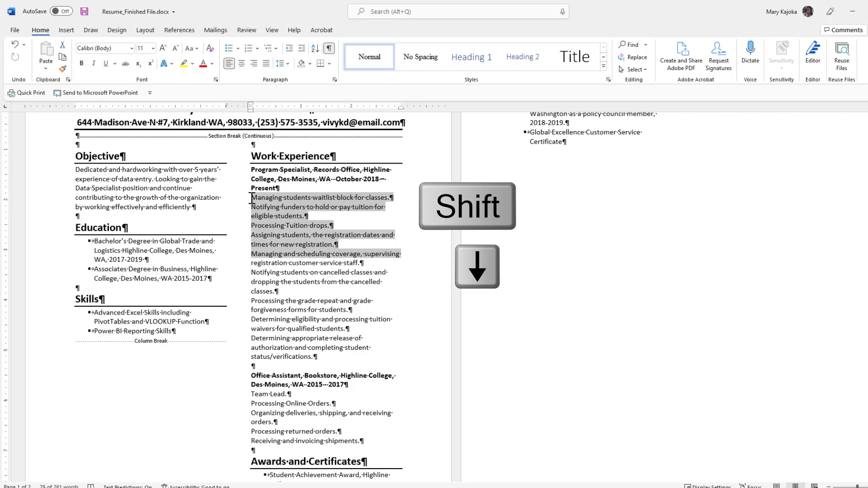
{"action": "key", "text": "shift+Down"}
{"action": "key", "text": "shift+Down"}
{"action": "key", "text": "shift+Down"}
{"action": "key", "text": "shift+Down"}
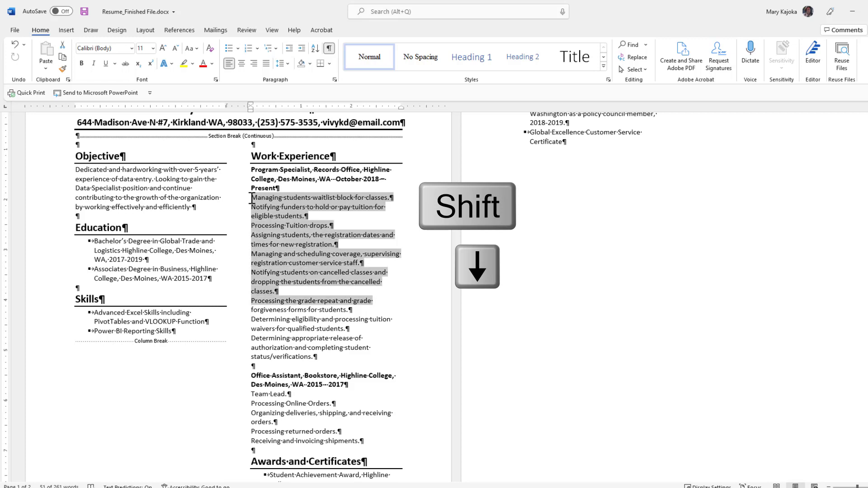
{"action": "key", "text": "shift+Down"}
{"action": "key", "text": "shift+Down"}
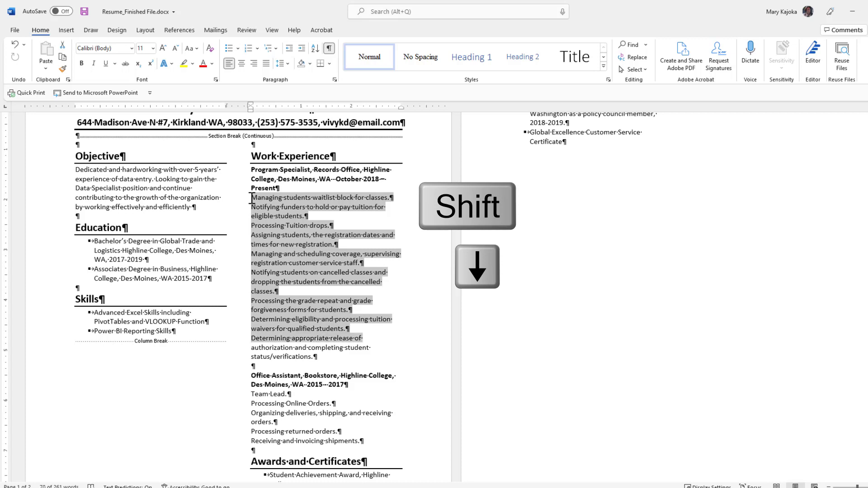
{"action": "key", "text": "shift+Down"}
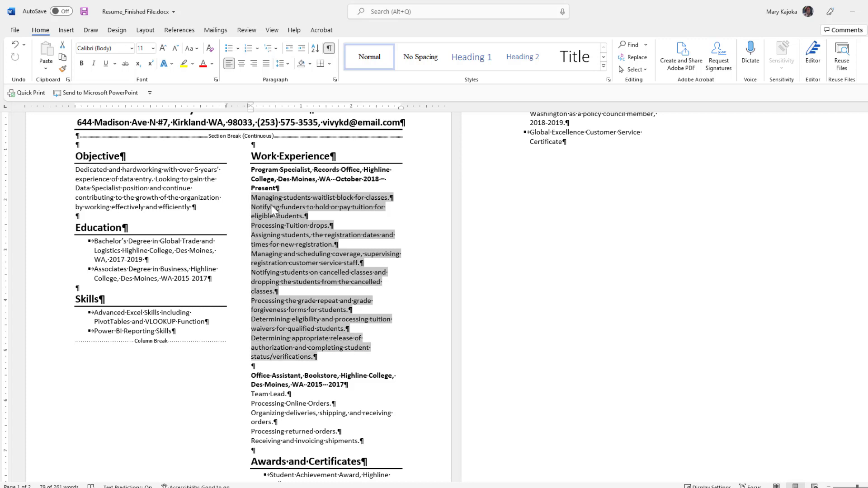
{"action": "left_click", "coordinate": [238, 48]}
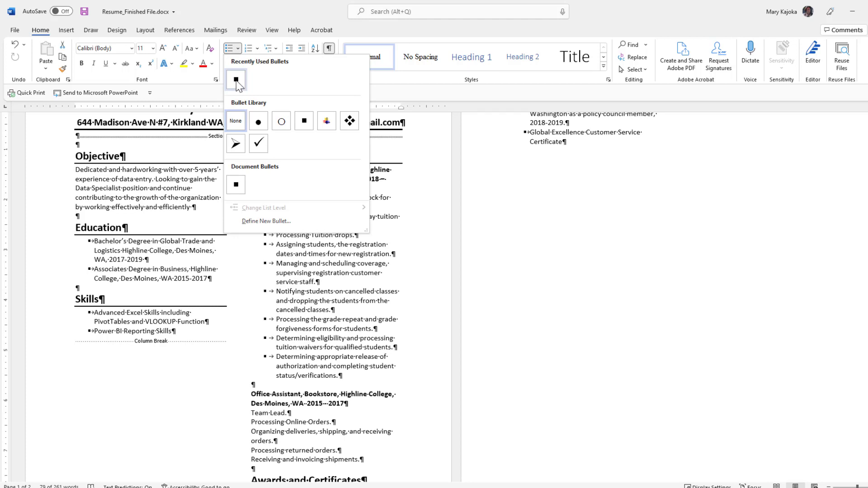
{"action": "left_click", "coordinate": [236, 80]}
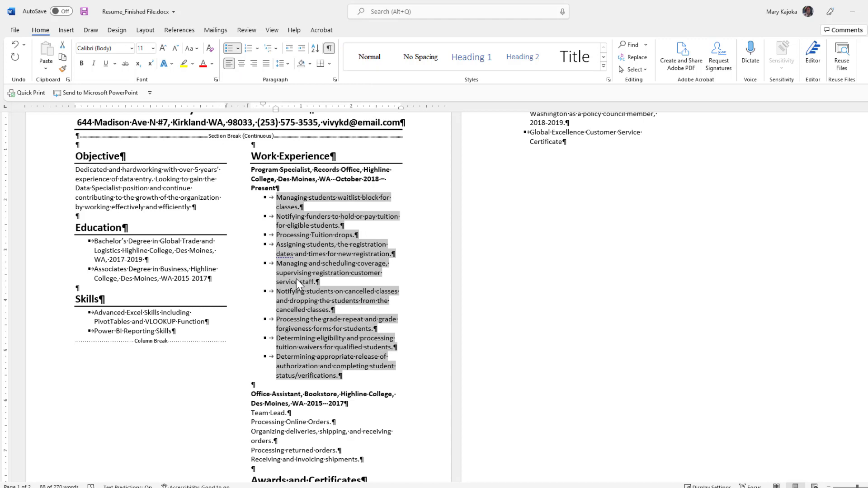
- Copy the Program Specialist duties' bullet formatting to all the duty lines under the Office Assistant job with Format Painter
{"action": "left_click", "coordinate": [64, 71]}
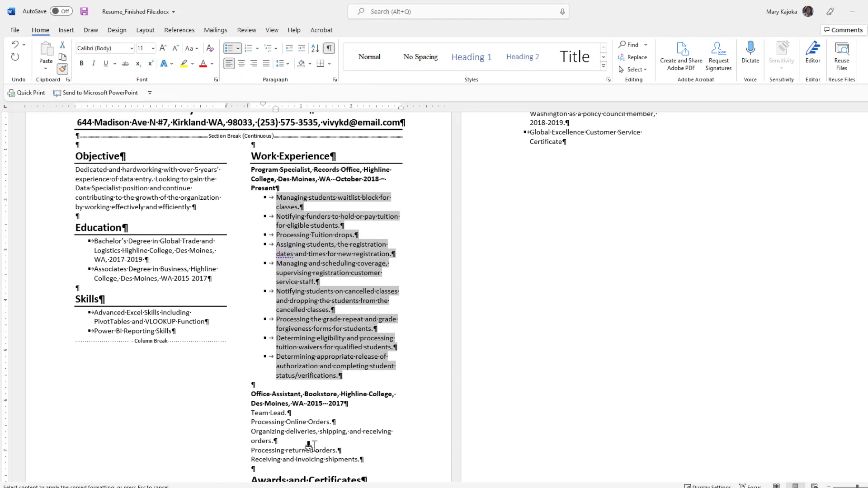
{"action": "scroll", "coordinate": [312, 453], "scroll_direction": "down", "scroll_amount": 2}
{"action": "mouse_move", "coordinate": [251, 365]}
{"action": "left_mouse_down"}
{"action": "mouse_move", "coordinate": [277, 393]}
{"action": "mouse_move", "coordinate": [361, 412]}
{"action": "left_mouse_up"}
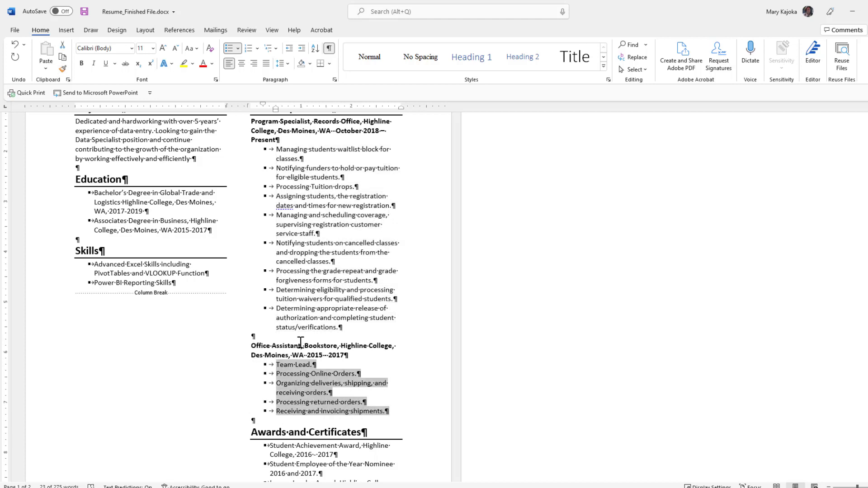
{"action": "left_click", "coordinate": [298, 319]}
{"action": "scroll", "coordinate": [344, 306], "scroll_direction": "up", "scroll_amount": 1}
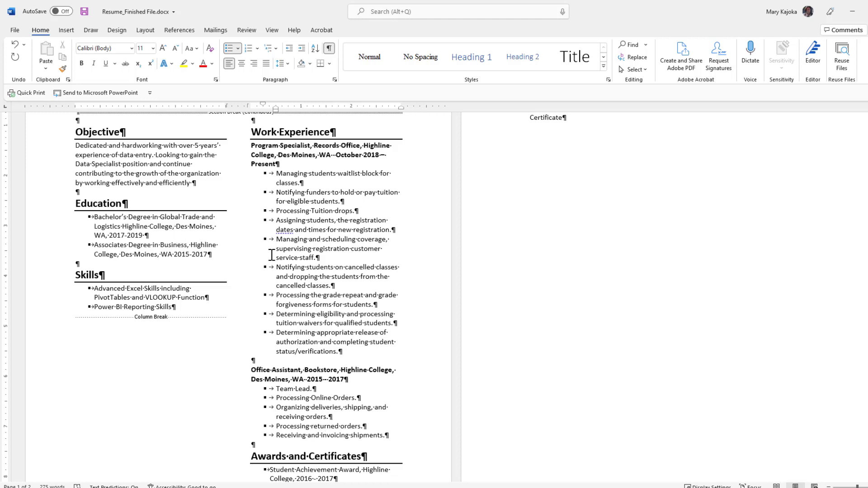
- Set the paragraph spacing after to 4 pt for all bulleted entries in every section, including those on the second page
{"action": "left_click_drag", "start_coordinate": [94, 218], "coordinate": [210, 255]}
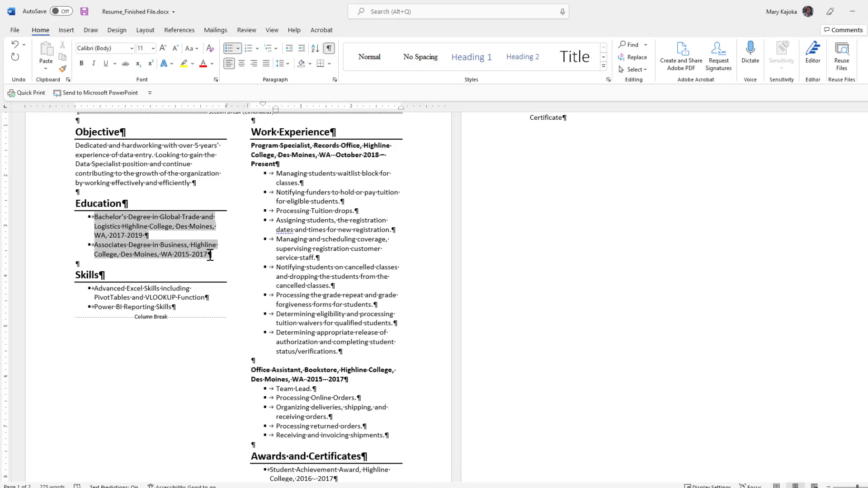
{"action": "key", "text": "ctrl"}
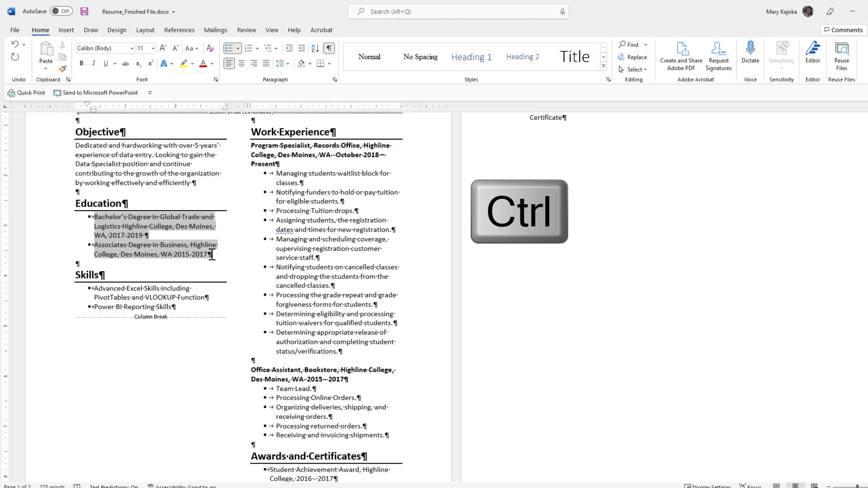
{"action": "left_click_drag", "start_coordinate": [98, 290], "coordinate": [174, 308]}
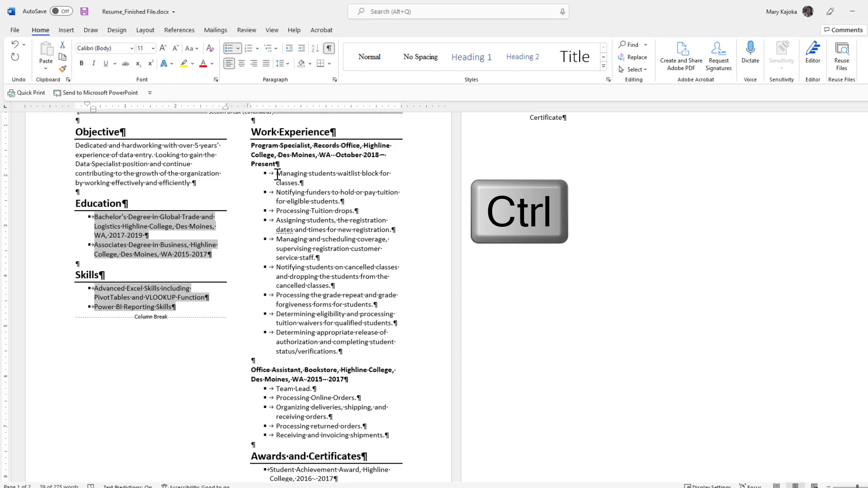
{"action": "left_click_drag", "start_coordinate": [278, 175], "coordinate": [354, 347]}
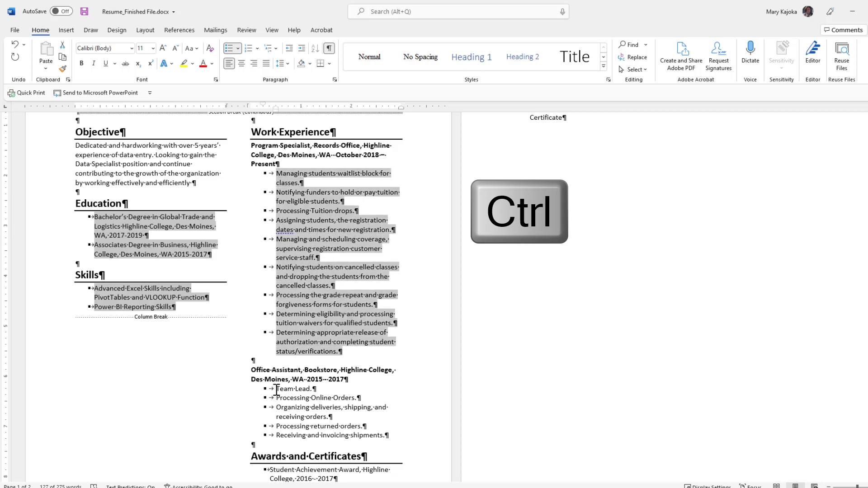
{"action": "left_click_drag", "start_coordinate": [276, 390], "coordinate": [382, 427]}
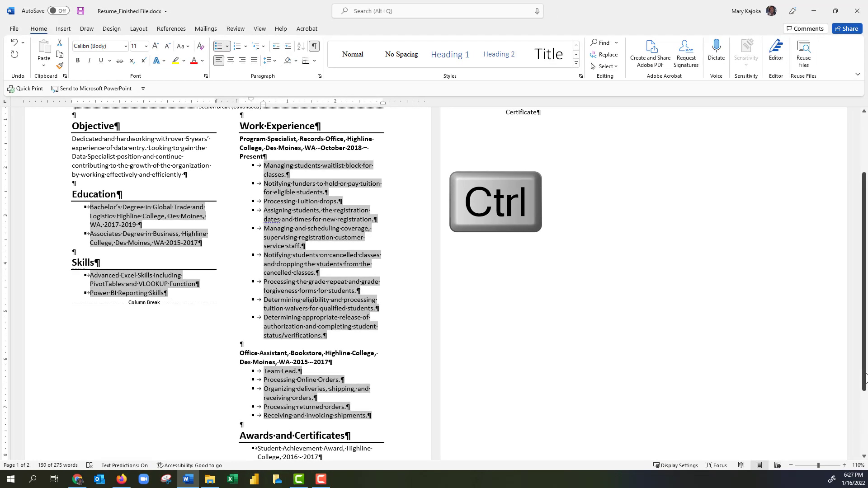
{"action": "left_click_drag", "start_coordinate": [864, 375], "coordinate": [864, 429]}
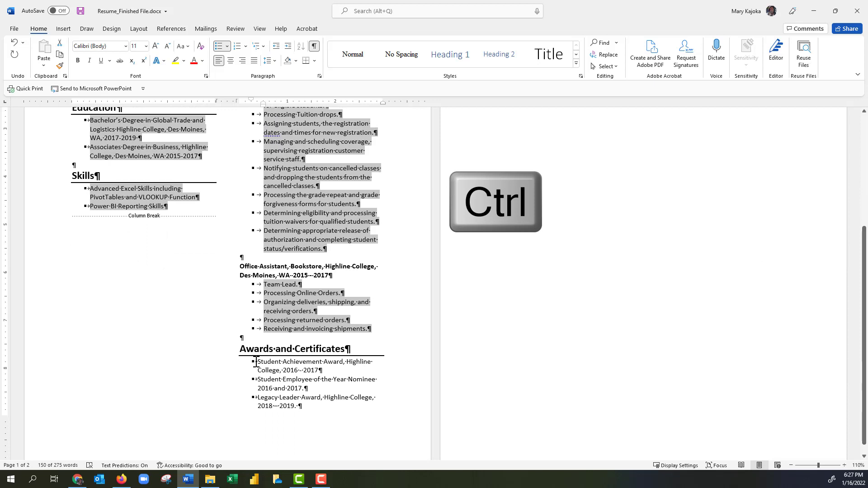
{"action": "left_click_drag", "start_coordinate": [258, 361], "coordinate": [304, 404]}
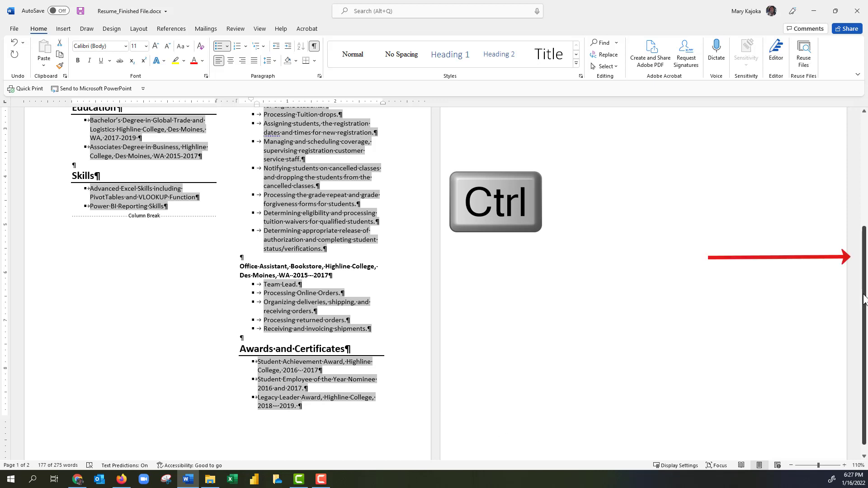
{"action": "left_click_drag", "start_coordinate": [864, 298], "coordinate": [858, 194]}
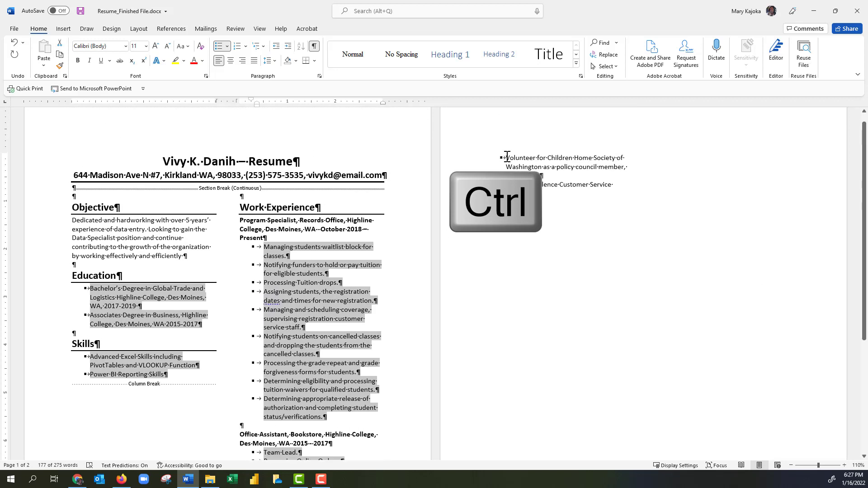
{"action": "left_click_drag", "start_coordinate": [508, 158], "coordinate": [556, 191]}
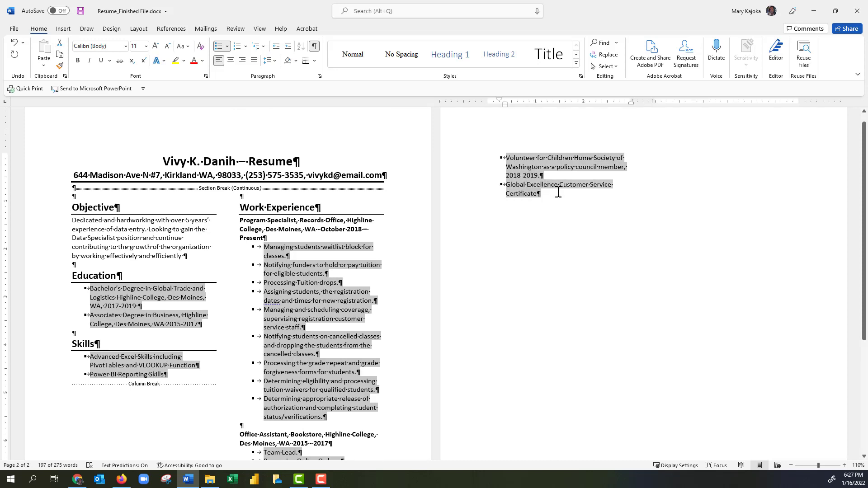
{"action": "right_click", "coordinate": [558, 192]}
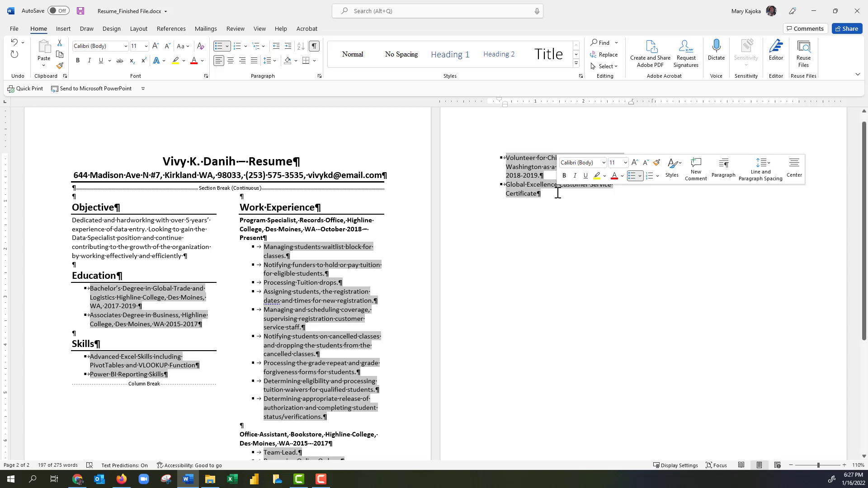
{"action": "right_click", "coordinate": [307, 281]}
{"action": "left_click", "coordinate": [335, 210]}
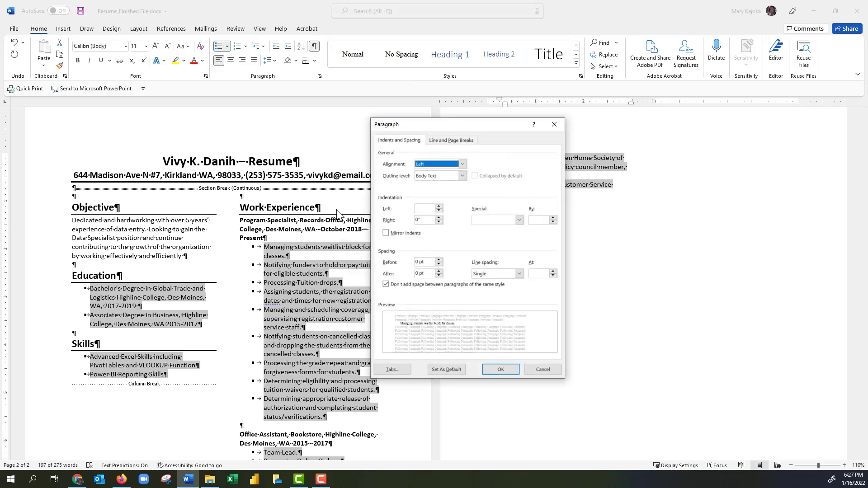
{"action": "left_click", "coordinate": [418, 273]}
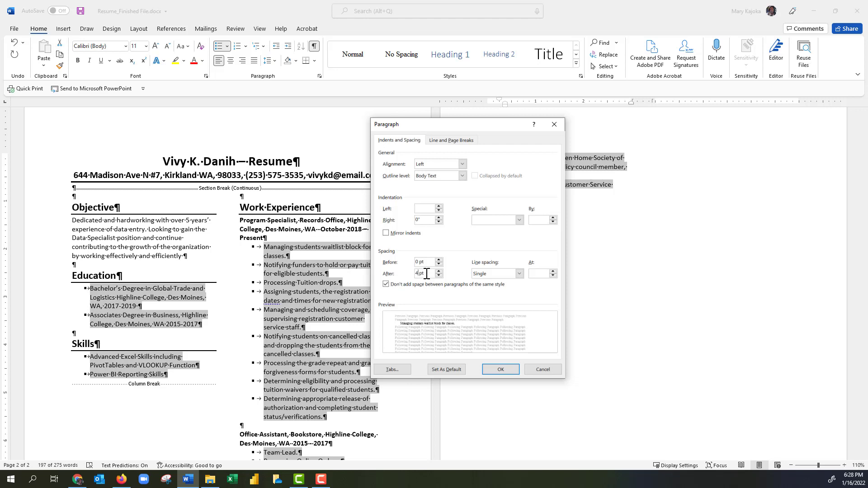
{"action": "left_click", "coordinate": [498, 370]}
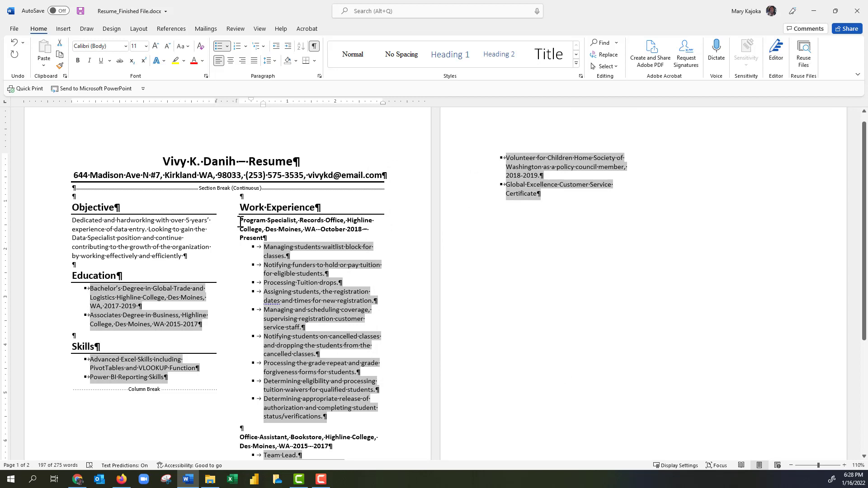
- Set the paragraph spacing to 6 pt before and 6 pt after for the Program Specialist and Office Assistant job lines
{"action": "left_click_drag", "start_coordinate": [240, 221], "coordinate": [261, 234]}
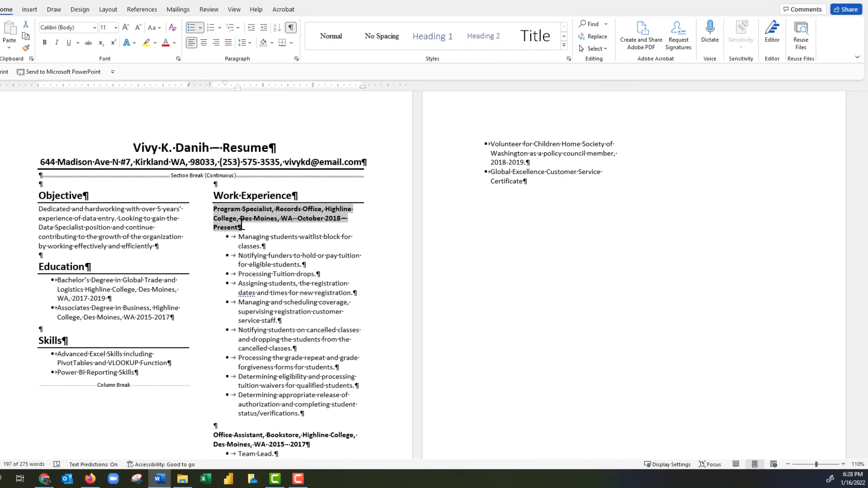
{"action": "left_click", "coordinate": [216, 435]}
{"action": "left_click_drag", "start_coordinate": [216, 435], "coordinate": [309, 444]}
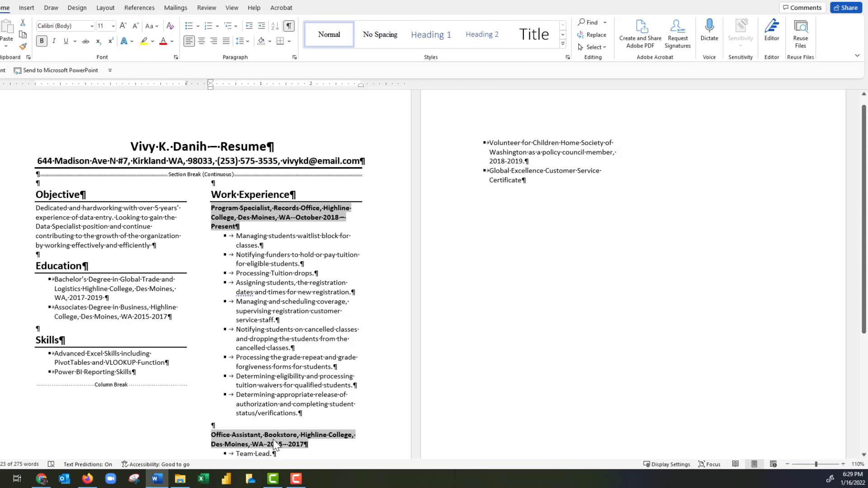
{"action": "right_click", "coordinate": [274, 443]}
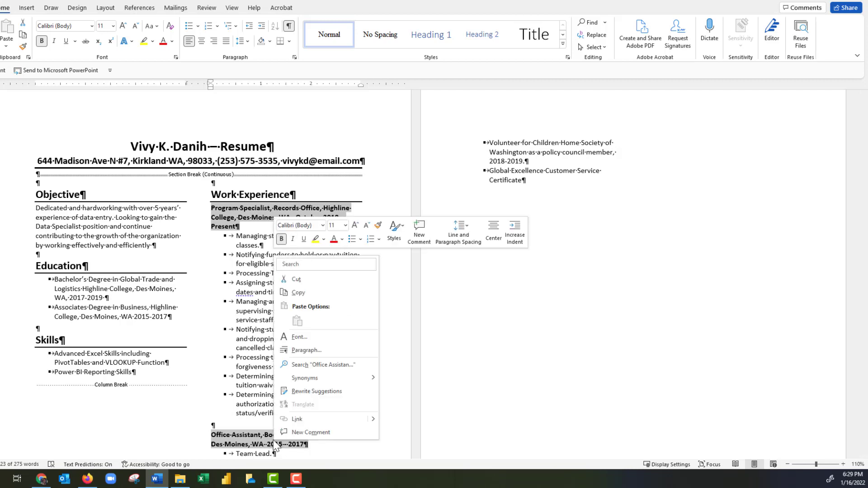
{"action": "left_click", "coordinate": [303, 352]}
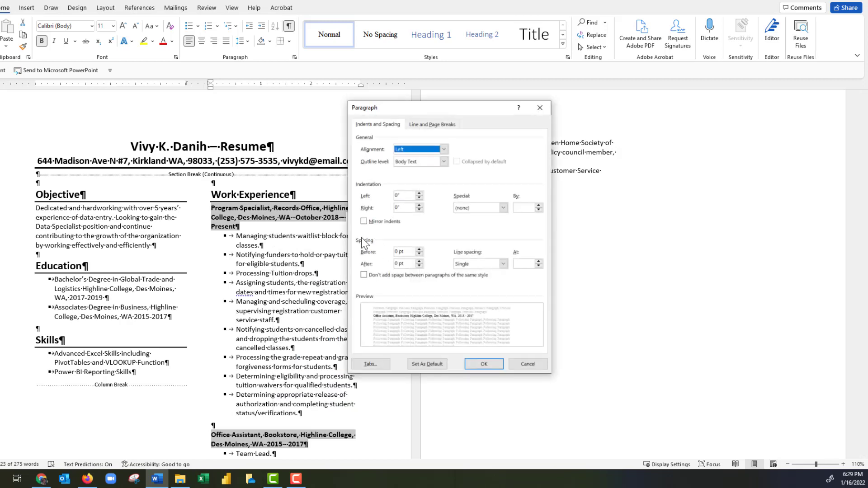
{"action": "left_click", "coordinate": [419, 250]}
{"action": "left_click", "coordinate": [419, 261]}
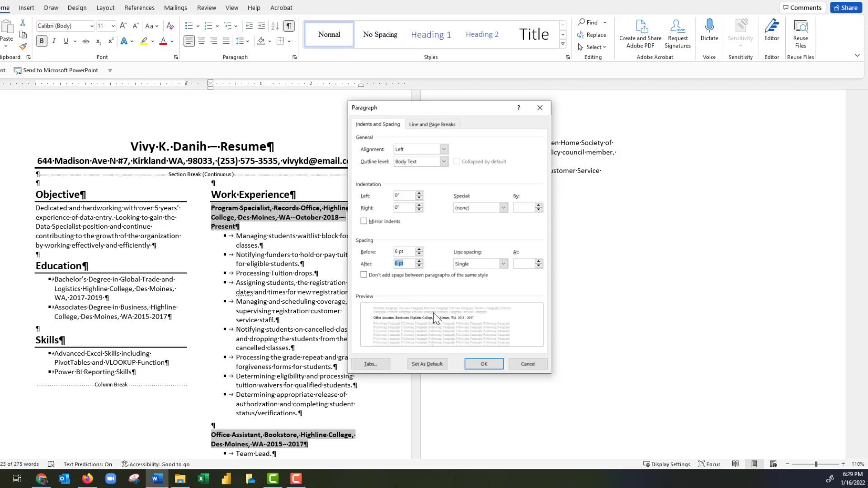
{"action": "left_click", "coordinate": [492, 366]}
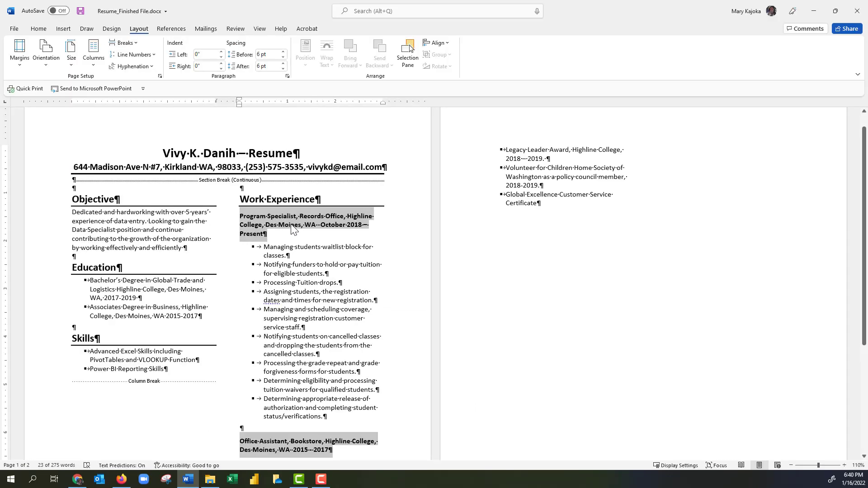
- Check the column width and spacing settings of the two-column section
{"action": "left_click", "coordinate": [291, 225]}
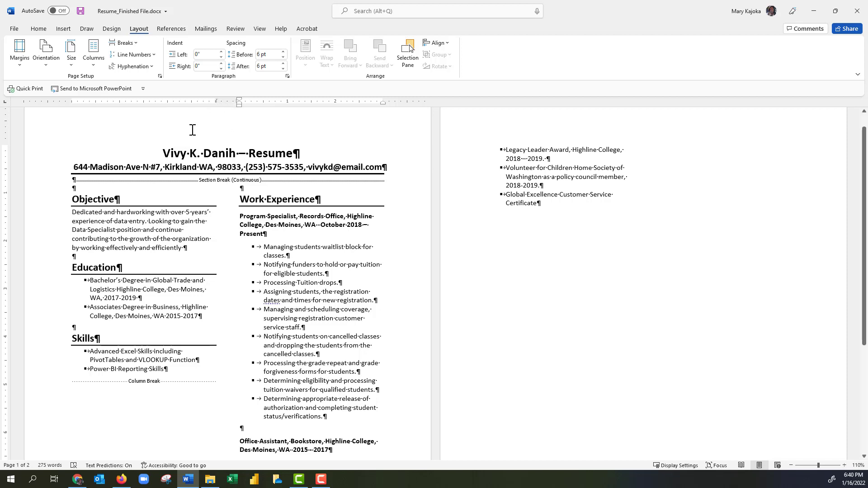
{"action": "left_click", "coordinate": [94, 68]}
{"action": "left_click", "coordinate": [119, 187]}
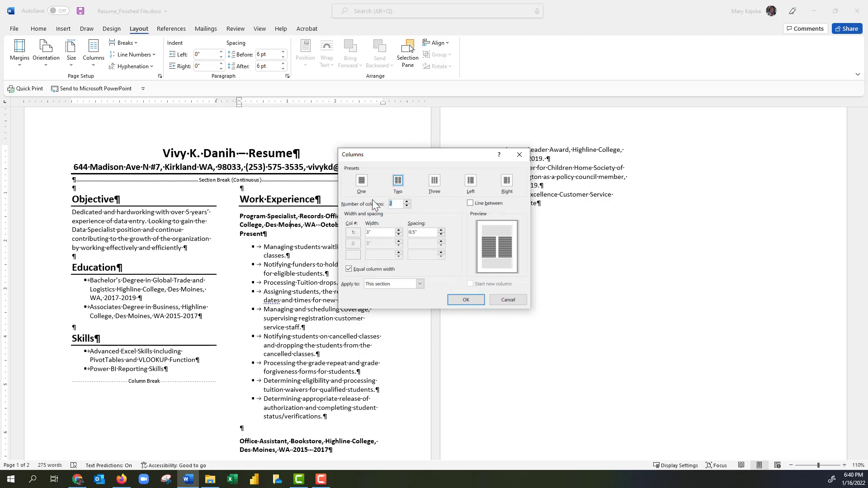
{"action": "left_click", "coordinate": [508, 301]}
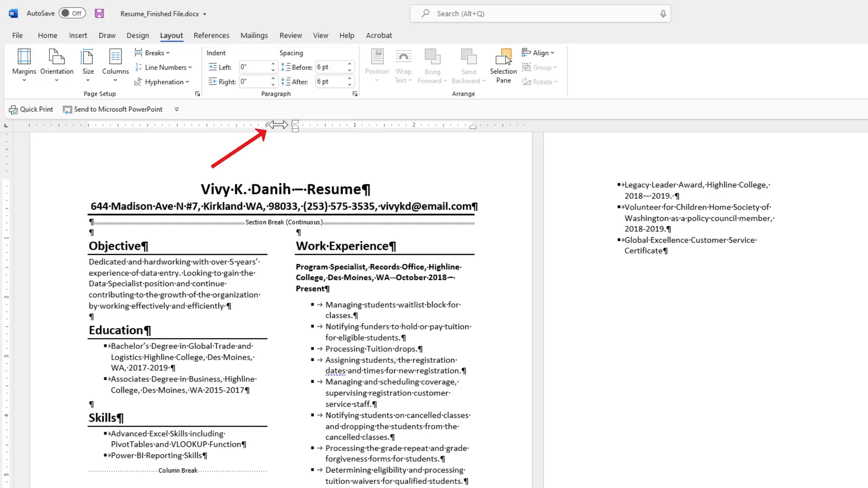
- Give the two-column section unequal column widths of 2.5" and 3.5", with 0.5" spacing between them
{"action": "double_click", "coordinate": [278, 125]}
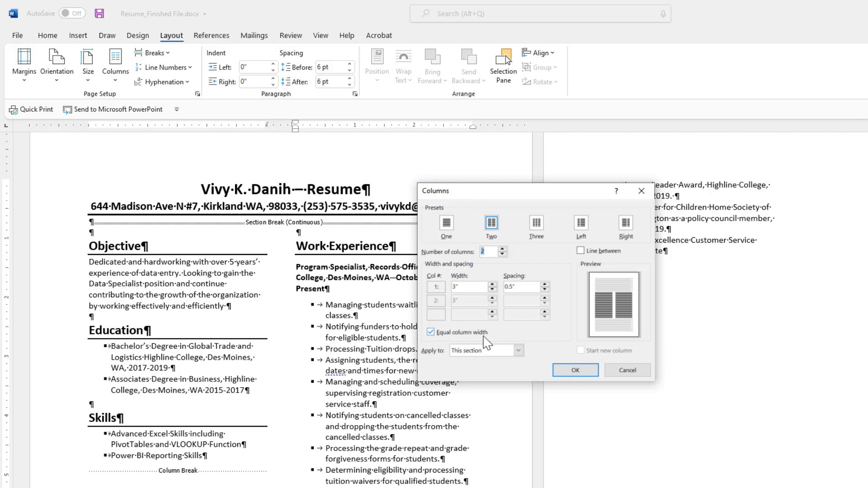
{"action": "left_click", "coordinate": [431, 333]}
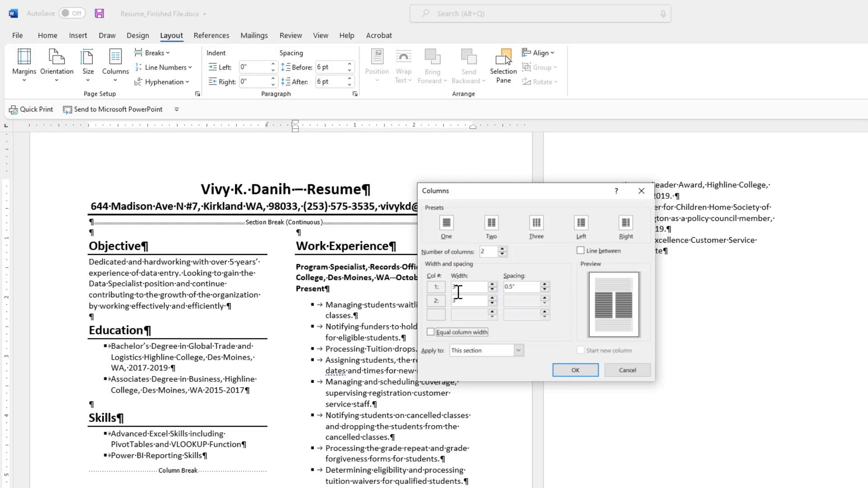
{"action": "left_click", "coordinate": [492, 291]}
{"action": "left_click", "coordinate": [492, 291]}
{"action": "left_click", "coordinate": [493, 291]}
{"action": "left_click", "coordinate": [492, 290]}
{"action": "left_click", "coordinate": [492, 291]}
{"action": "left_click", "coordinate": [545, 285]}
{"action": "left_click", "coordinate": [545, 285]}
{"action": "left_click", "coordinate": [545, 290]}
{"action": "left_click", "coordinate": [544, 290]}
{"action": "left_click", "coordinate": [545, 290]}
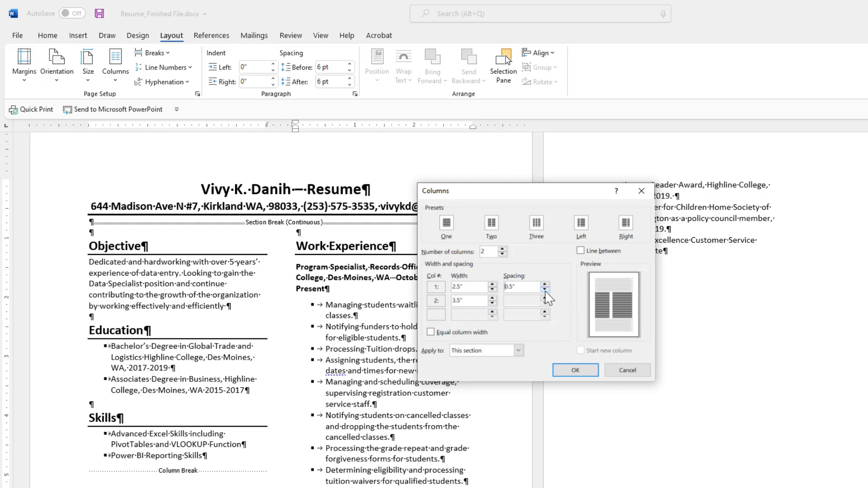
{"action": "left_click", "coordinate": [575, 370]}
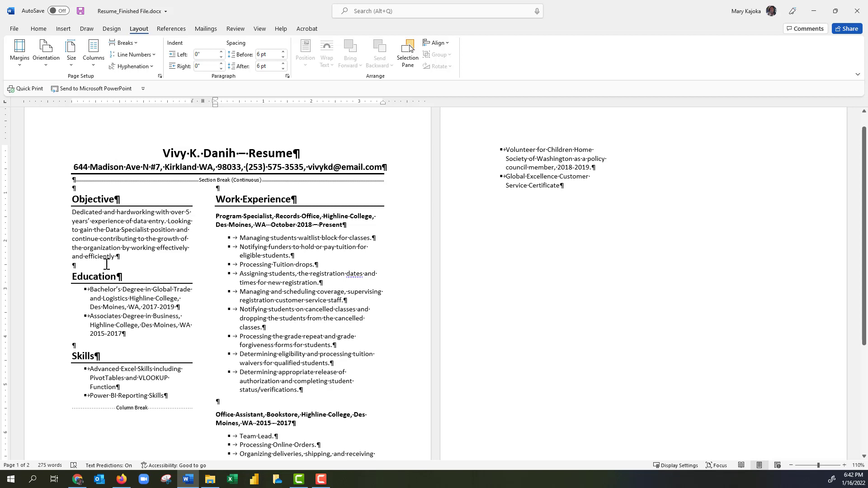
- Set the top, bottom, left and right page margins to .75 for the entire document
{"action": "left_click", "coordinate": [75, 153]}
{"action": "left_click", "coordinate": [71, 201]}
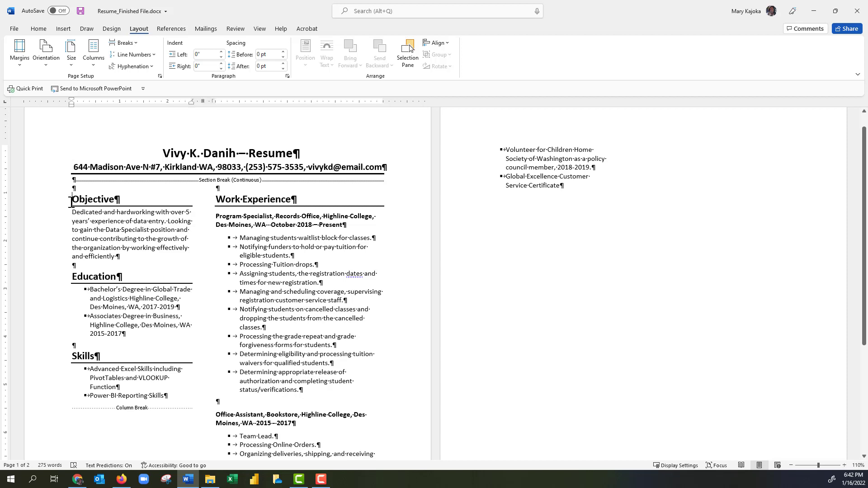
{"action": "left_click", "coordinate": [72, 151]}
{"action": "key", "text": "ctrl+a"}
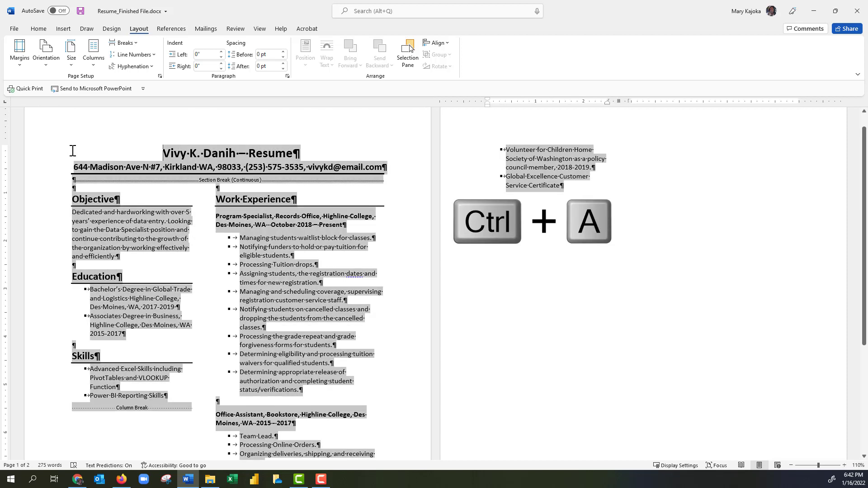
{"action": "left_click", "coordinate": [159, 77]}
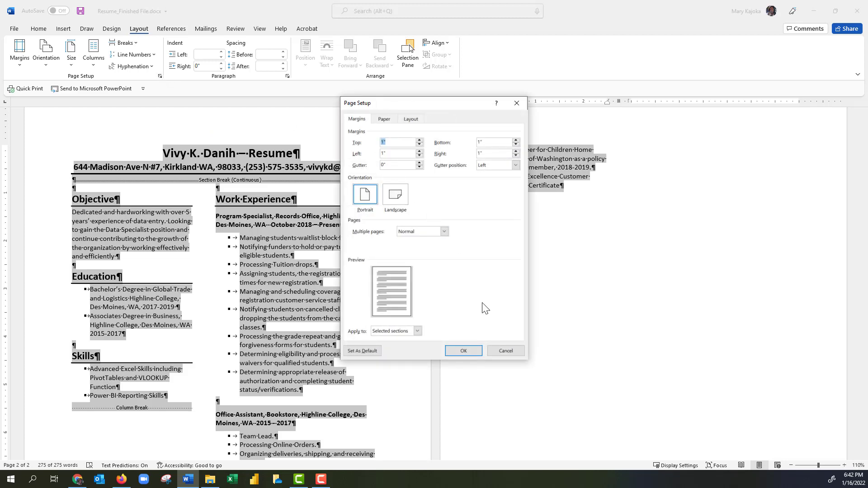
{"action": "left_click", "coordinate": [508, 351]}
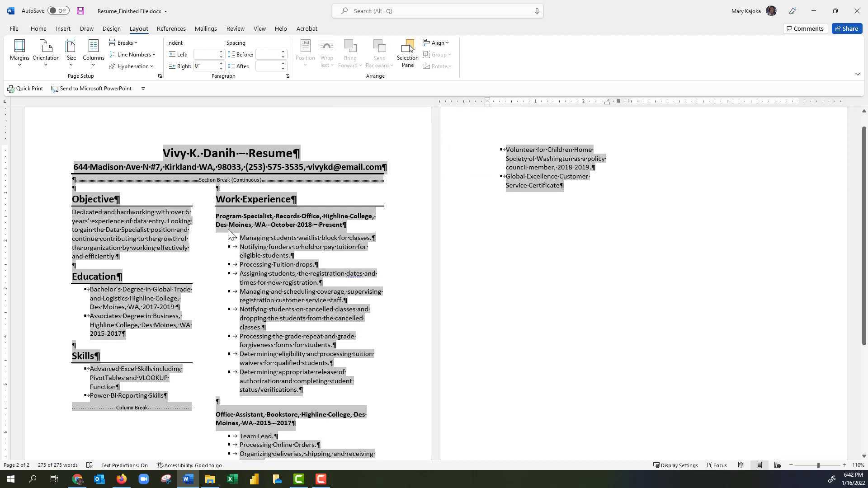
{"action": "key", "text": "alt"}
{"action": "key", "text": "p"}
{"action": "key", "text": "s"}
{"action": "key", "text": "p"}
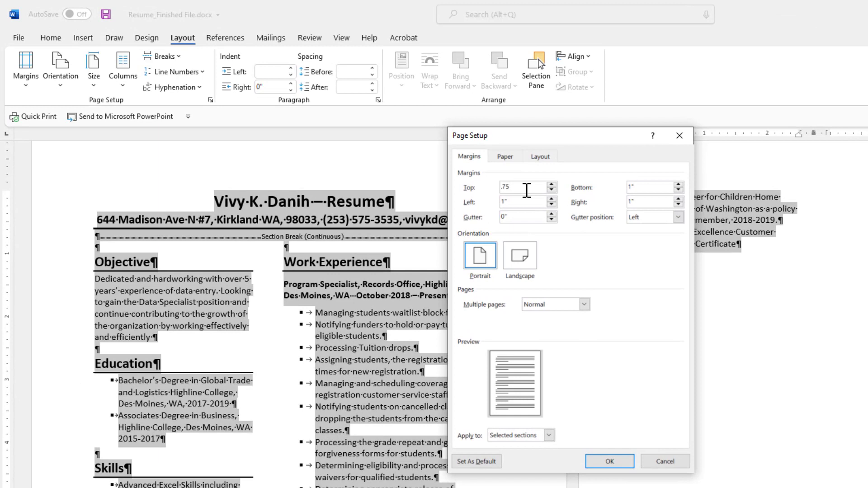
{"action": "key", "text": "Tab"}
{"action": "key", "text": "Tab"}
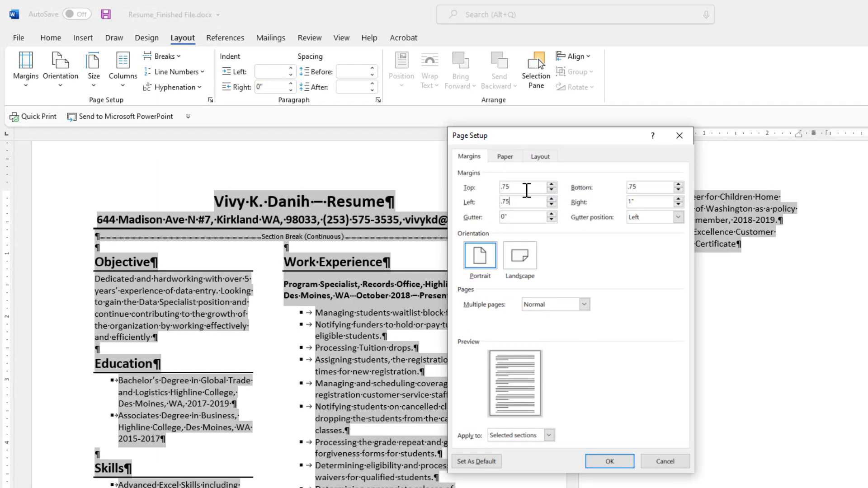
{"action": "type", "text": ".75"}
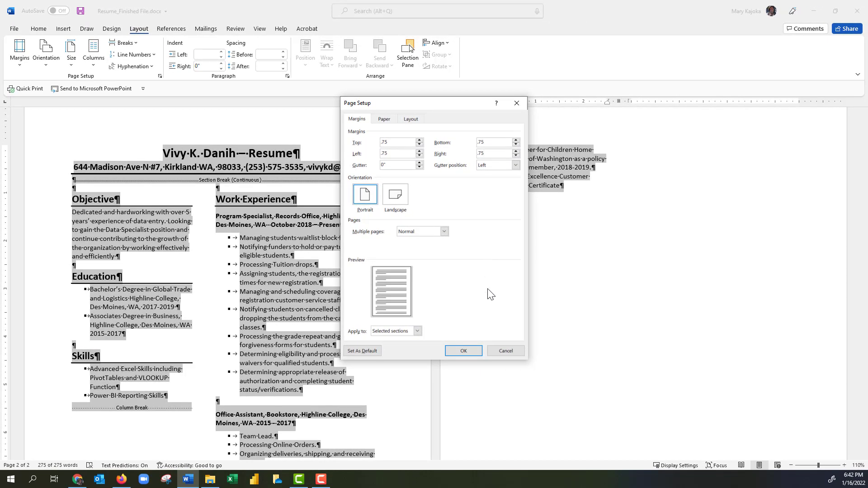
{"action": "left_click", "coordinate": [463, 351]}
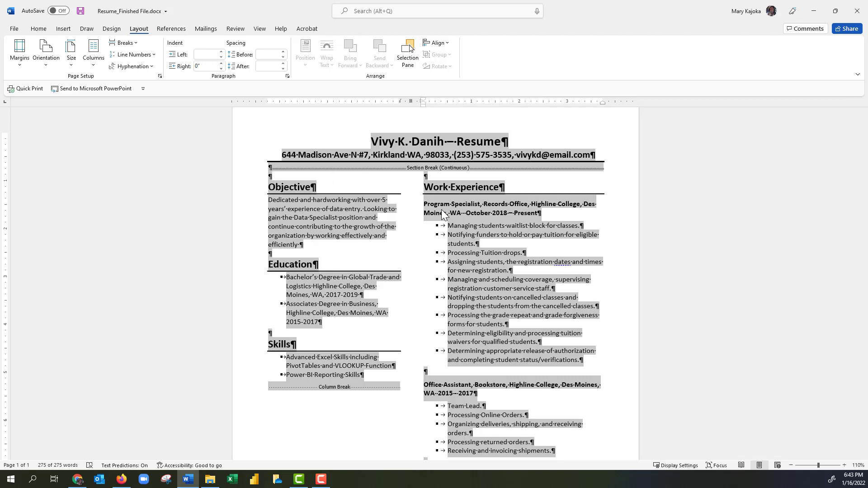
- Ignore the punctuation suggestion on "dates" once in the Program Specialist duties and save the document
{"action": "left_click", "coordinate": [450, 212]}
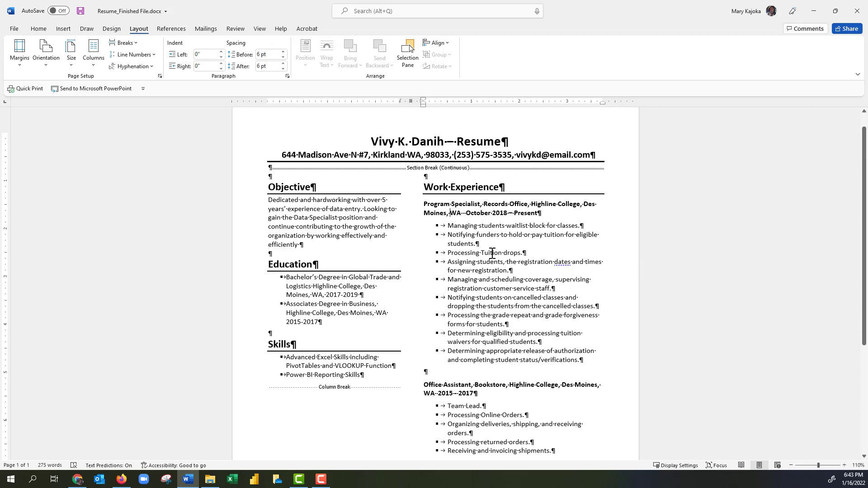
{"action": "scroll", "coordinate": [494, 254], "scroll_direction": "down", "scroll_amount": 3}
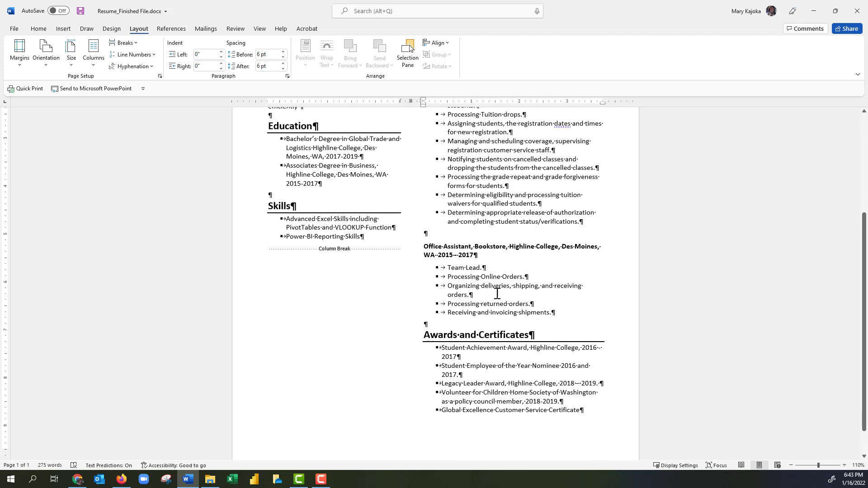
{"action": "scroll", "coordinate": [480, 362], "scroll_direction": "down", "scroll_amount": 1}
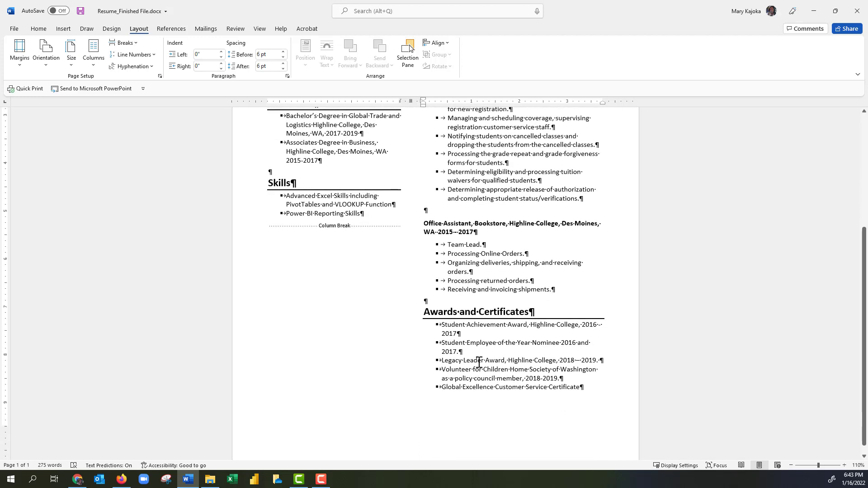
{"action": "scroll", "coordinate": [478, 362], "scroll_direction": "up", "scroll_amount": 4}
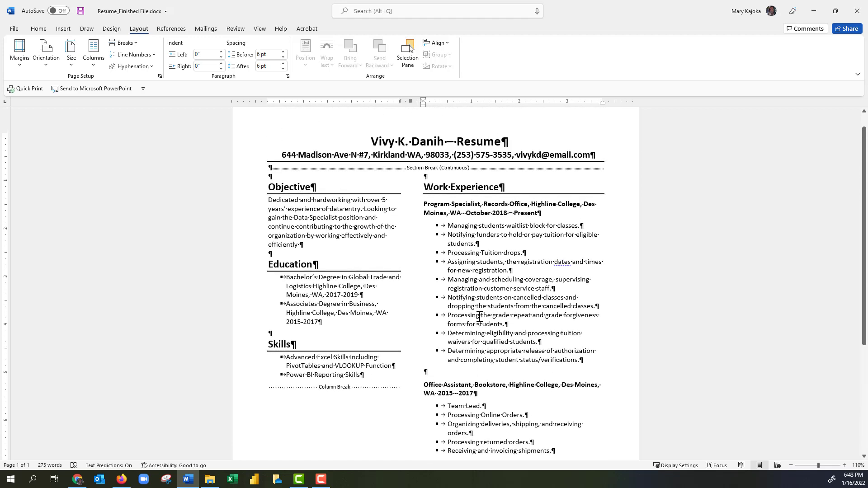
{"action": "scroll", "coordinate": [472, 281], "scroll_direction": "down", "scroll_amount": 3}
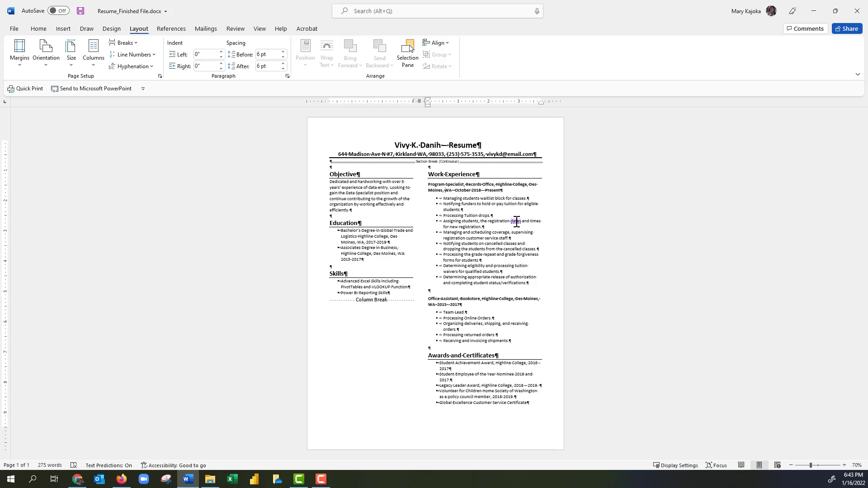
{"action": "right_click", "coordinate": [516, 221]}
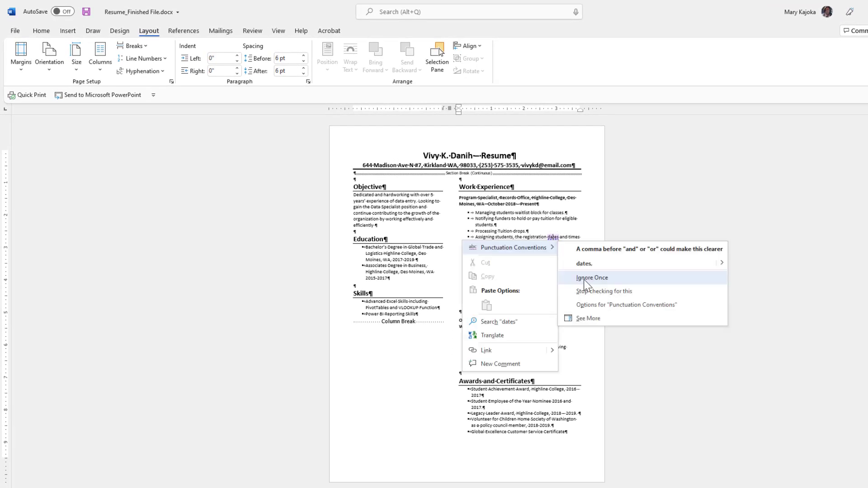
{"action": "left_click", "coordinate": [584, 279]}
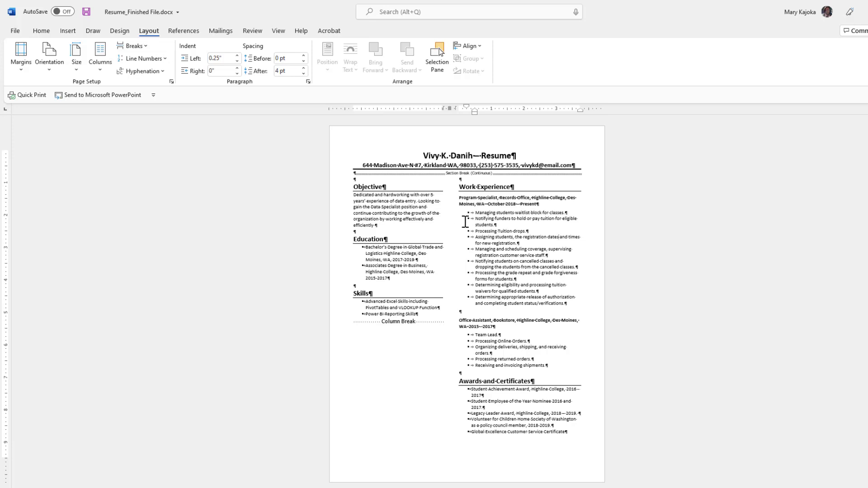
{"action": "key", "text": "ctrl+s"}
- Save a copy of the resume in the same folder as Resume_FinishedWithoutColumnsFile.docx
{"action": "scroll", "coordinate": [550, 257], "scroll_direction": "up", "scroll_amount": 5}
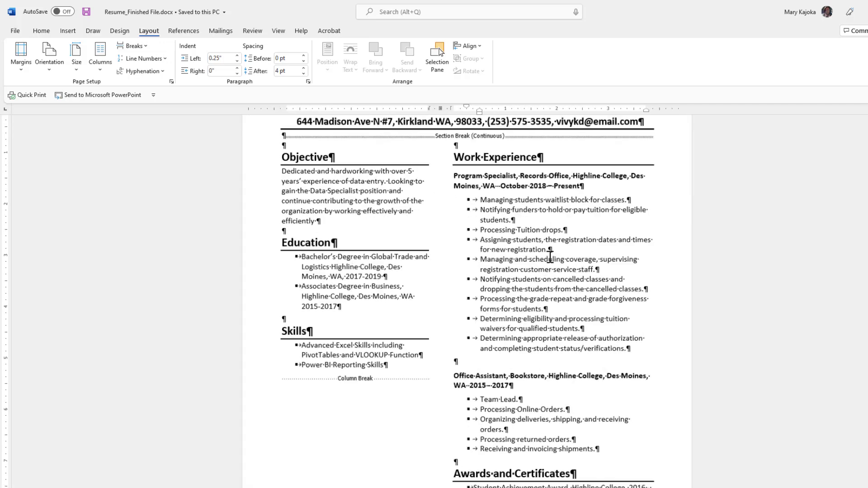
{"action": "scroll", "coordinate": [549, 258], "scroll_direction": "down", "scroll_amount": 4}
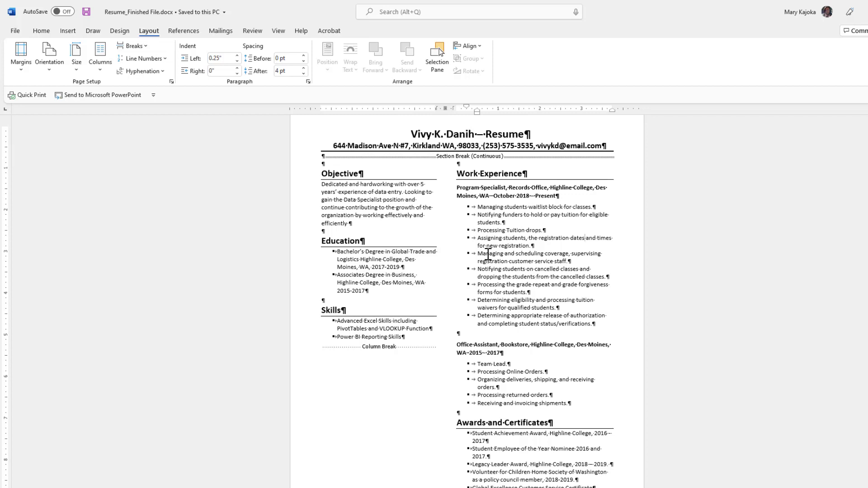
{"action": "key", "text": "F12"}
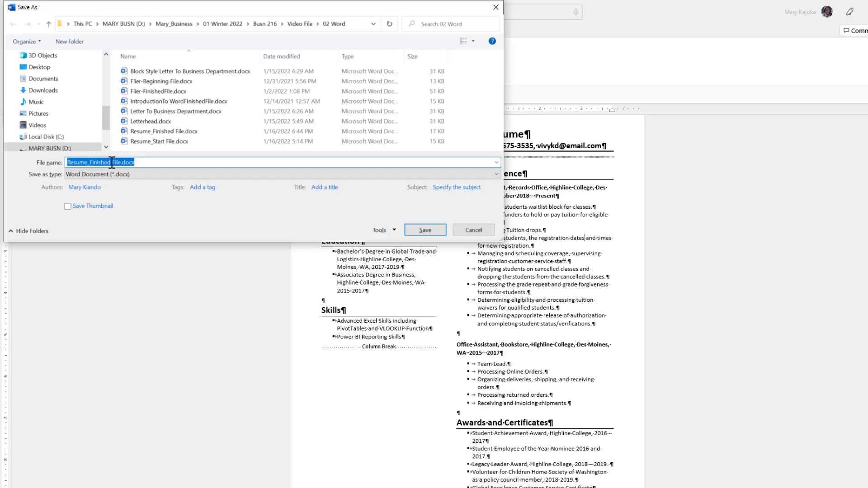
{"action": "left_click", "coordinate": [111, 162]}
{"action": "type", "text": "WithoutColumn"}
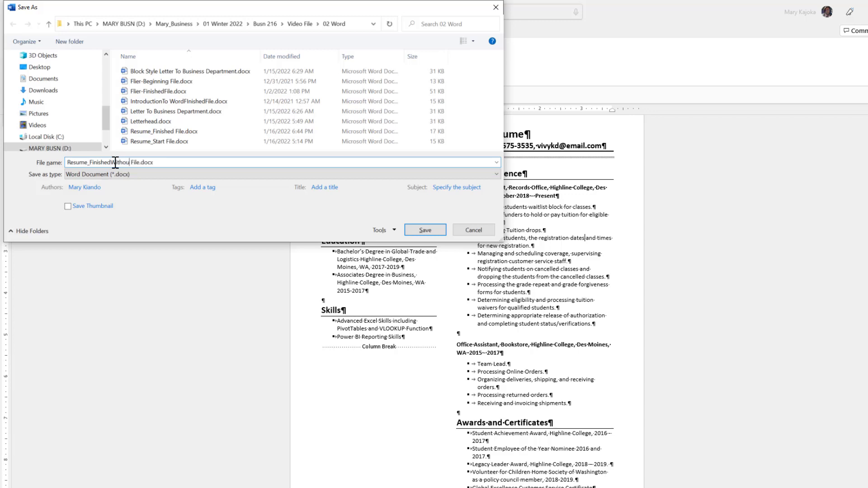
{"action": "type", "text": "s"}
{"action": "key", "text": "Delete"}
{"action": "key", "text": "Return"}
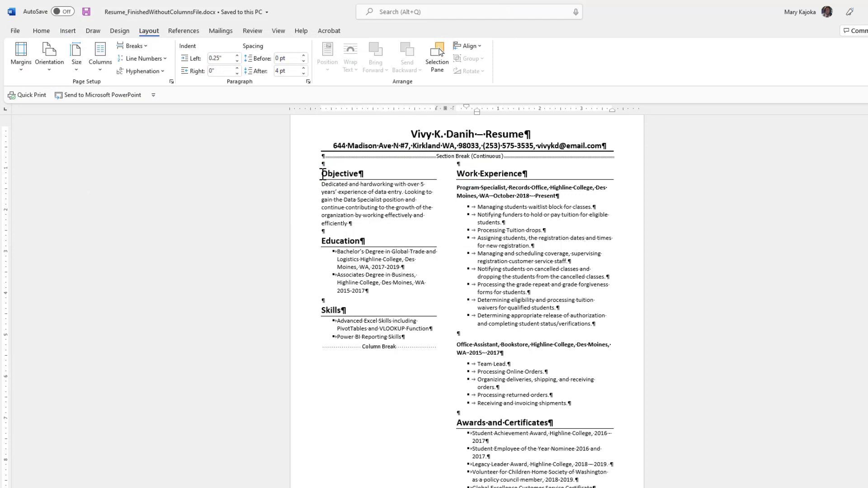
- Change the section starting at the Objective heading to a single-column layout
{"action": "left_click", "coordinate": [322, 174]}
{"action": "left_click", "coordinate": [101, 70]}
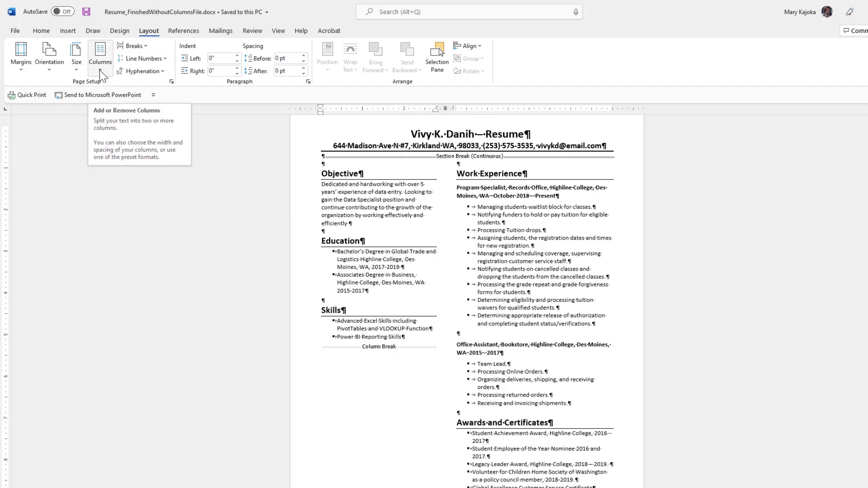
{"action": "left_click", "coordinate": [100, 70]}
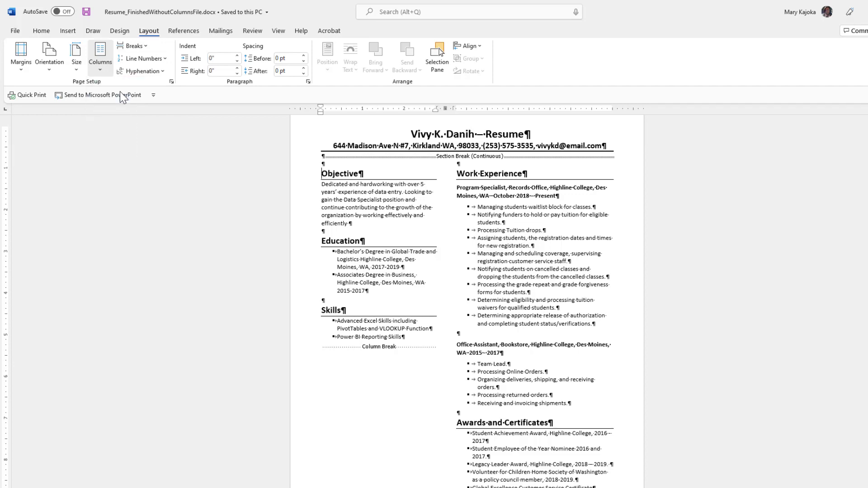
{"action": "left_click", "coordinate": [120, 91]}
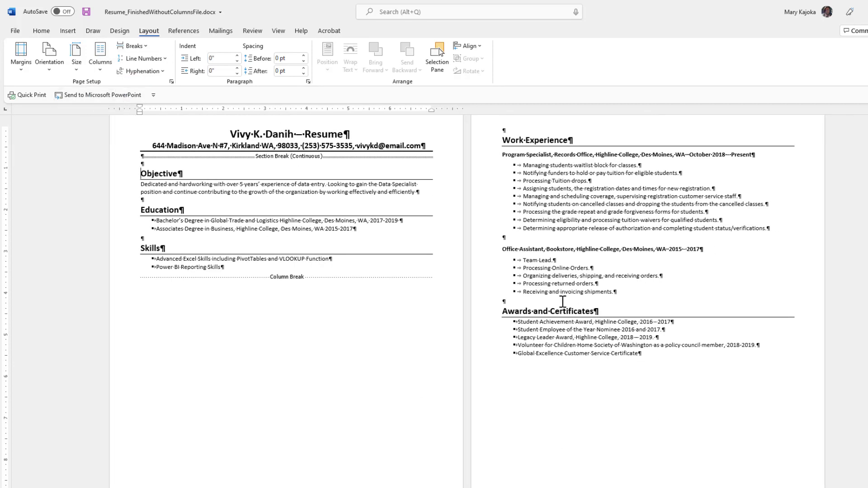
- Delete the column break after the Skills entries and the continuous section break under the contact line
{"action": "left_click", "coordinate": [138, 277]}
{"action": "key", "text": "Delete"}
{"action": "scroll", "coordinate": [409, 237], "scroll_direction": "up", "scroll_amount": 2}
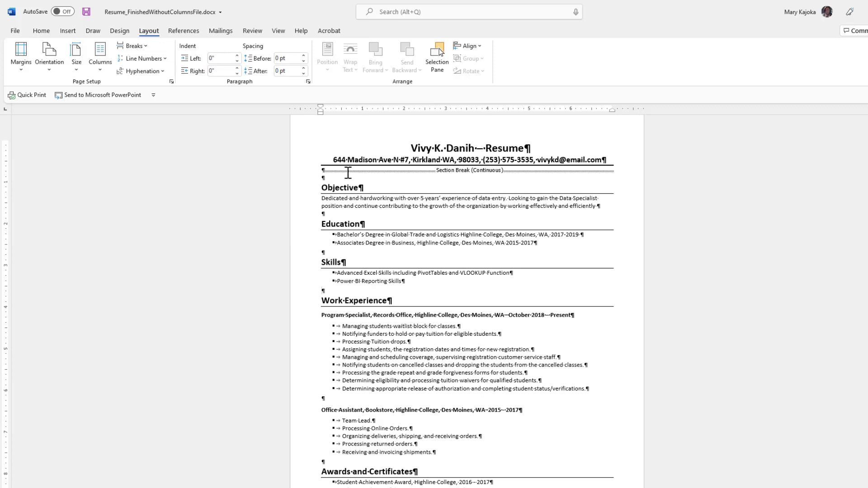
{"action": "left_click", "coordinate": [324, 171]}
{"action": "key", "text": "Delete"}
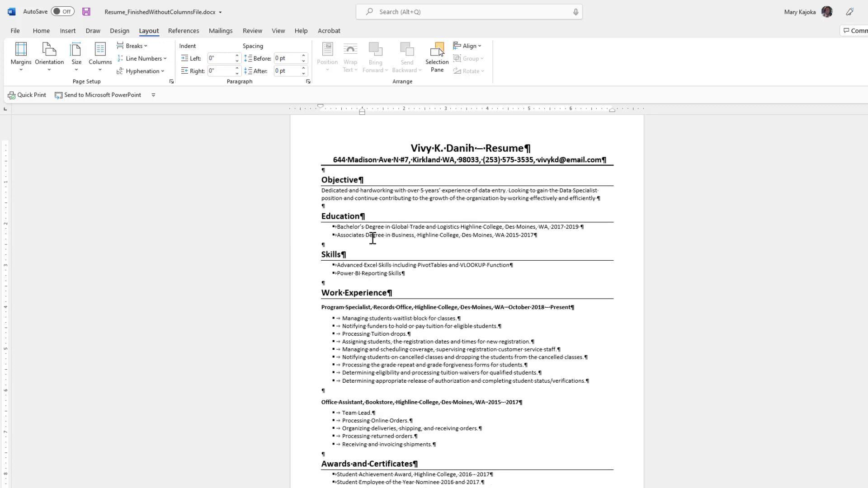
{"action": "scroll", "coordinate": [393, 285], "scroll_direction": "down", "scroll_amount": 3}
{"action": "scroll", "coordinate": [393, 287], "scroll_direction": "up", "scroll_amount": 2}
{"action": "scroll", "coordinate": [394, 287], "scroll_direction": "up", "scroll_amount": 1}
{"action": "scroll", "coordinate": [396, 342], "scroll_direction": "up", "scroll_amount": 1}
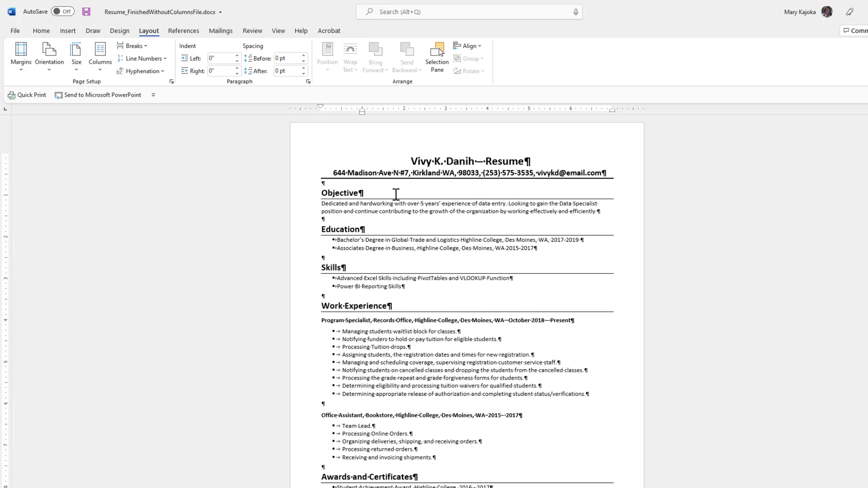
- Save the single-column resume and save another copy of it as Resume_FinishedWithoutBordersFile.docx
{"action": "key", "text": "ctrl+s"}
{"action": "key", "text": "F12"}
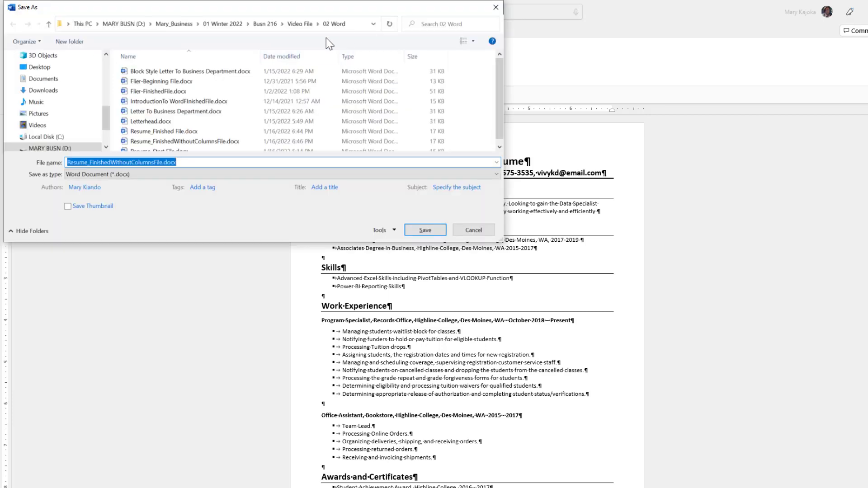
{"action": "left_click", "coordinate": [154, 164]}
{"action": "left_click_drag", "start_coordinate": [154, 164], "coordinate": [133, 161]}
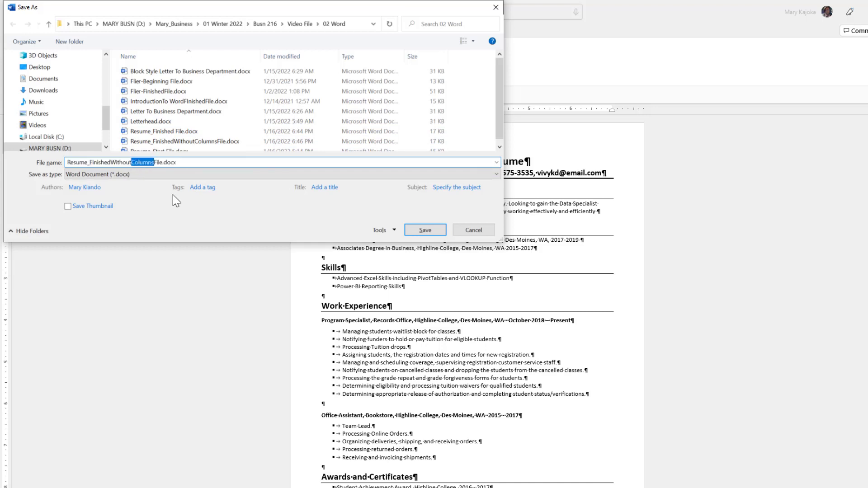
{"action": "type", "text": "Borders"}
{"action": "key", "text": "Return"}
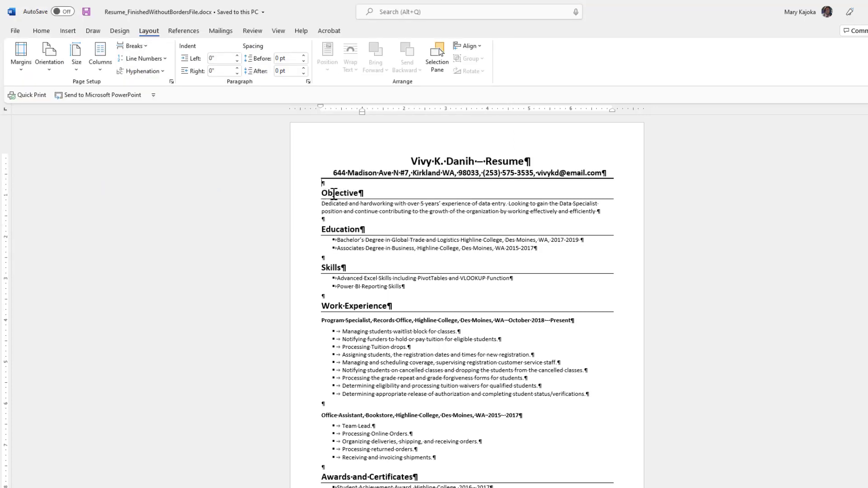
- Remove the bottom border from the Objective heading by setting its paragraph borders to None
{"action": "left_click", "coordinate": [333, 194]}
{"action": "left_click", "coordinate": [41, 31]}
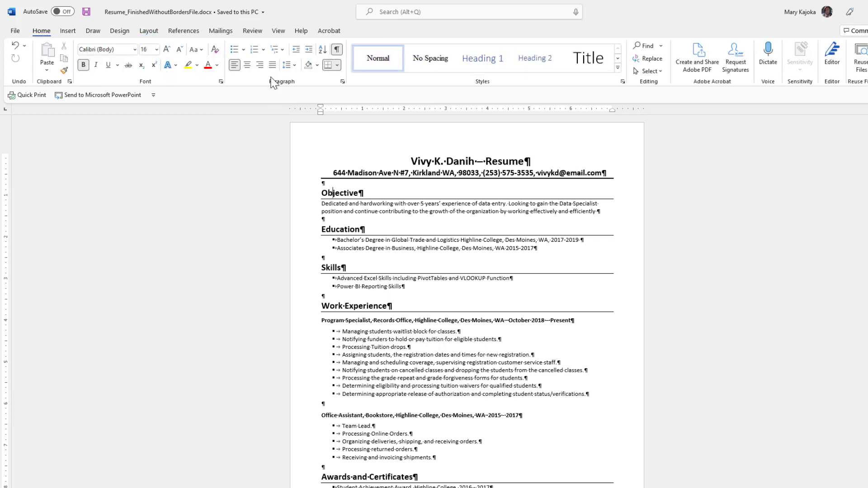
{"action": "left_click", "coordinate": [337, 66]}
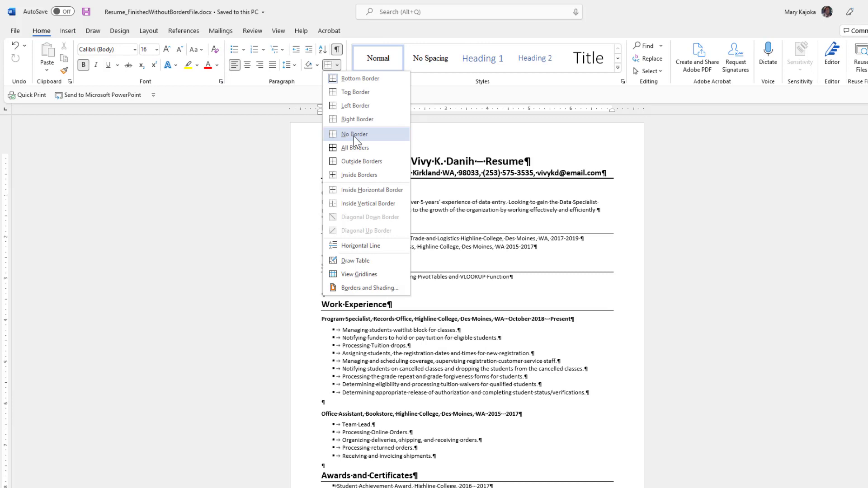
{"action": "left_click", "coordinate": [355, 287]}
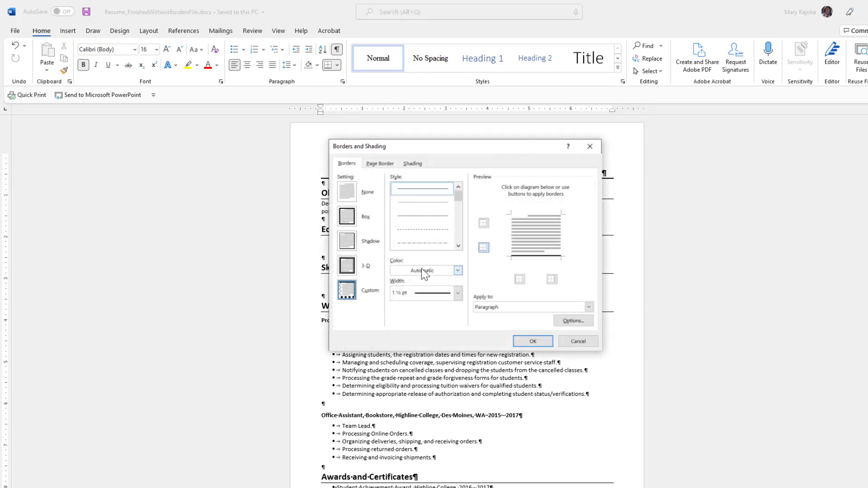
{"action": "left_click", "coordinate": [348, 194]}
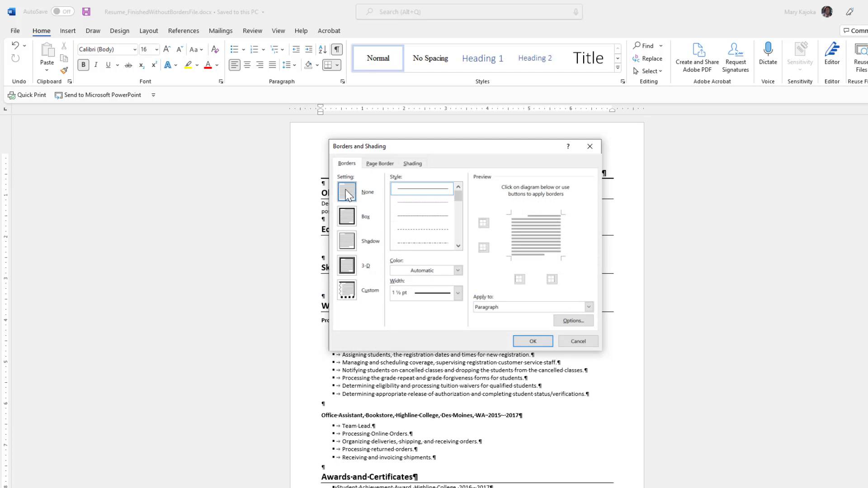
{"action": "left_click", "coordinate": [531, 341]}
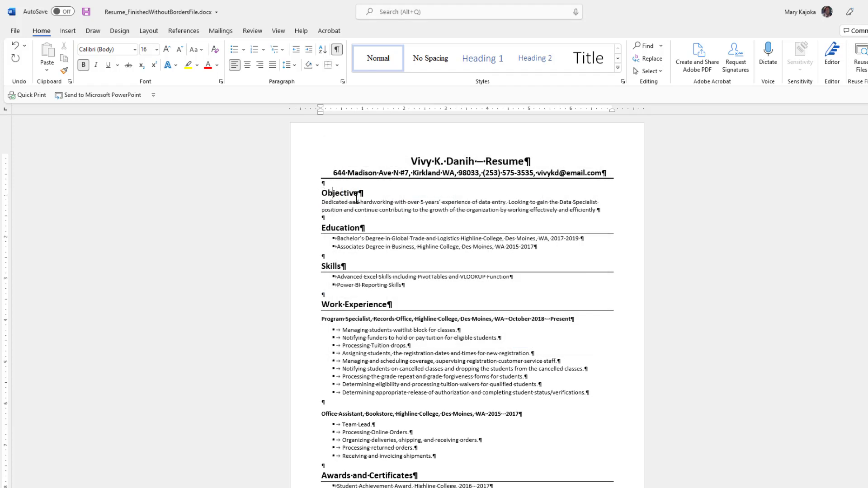
- Copy the Objective heading's borderless formatting with Format Painter onto the Education, Skills, Work Experience, and Awards and Certificates headings
{"action": "left_click_drag", "start_coordinate": [322, 193], "coordinate": [362, 193]}
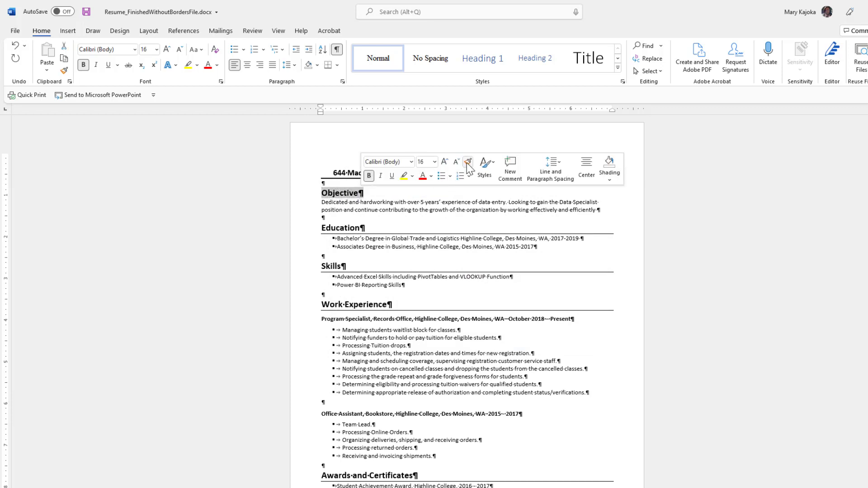
{"action": "left_click", "coordinate": [467, 162]}
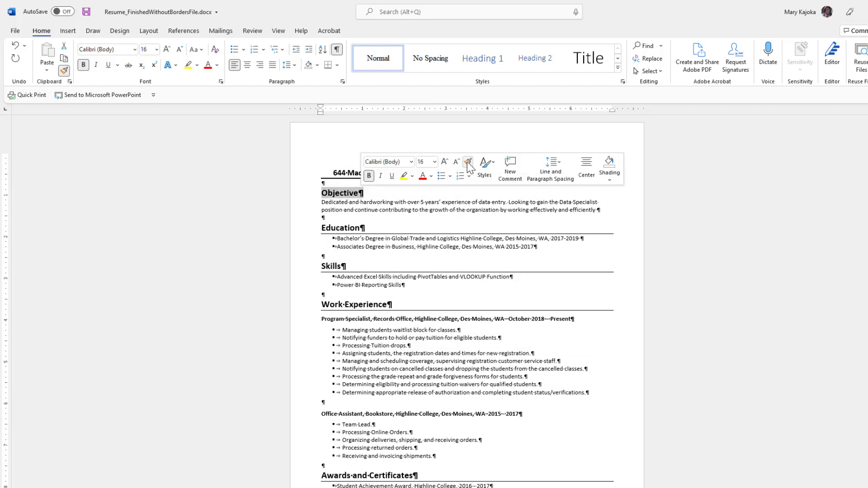
{"action": "left_click", "coordinate": [314, 231]}
{"action": "left_click", "coordinate": [306, 267]}
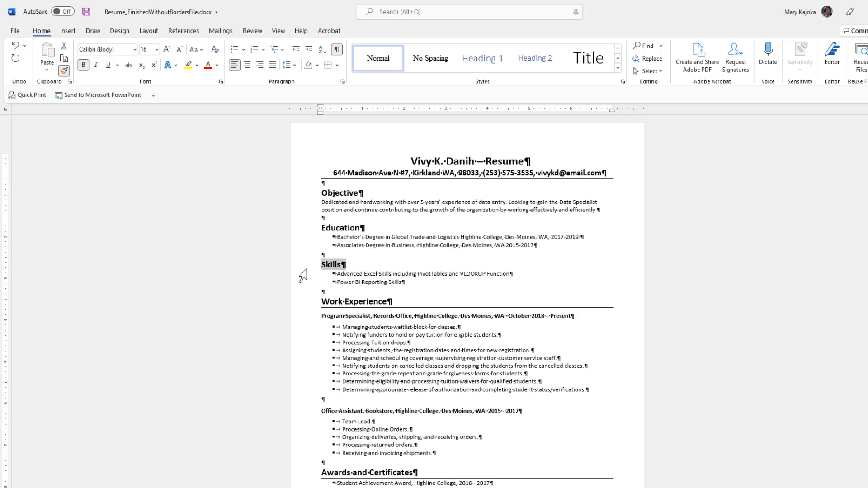
{"action": "left_click", "coordinate": [298, 303]}
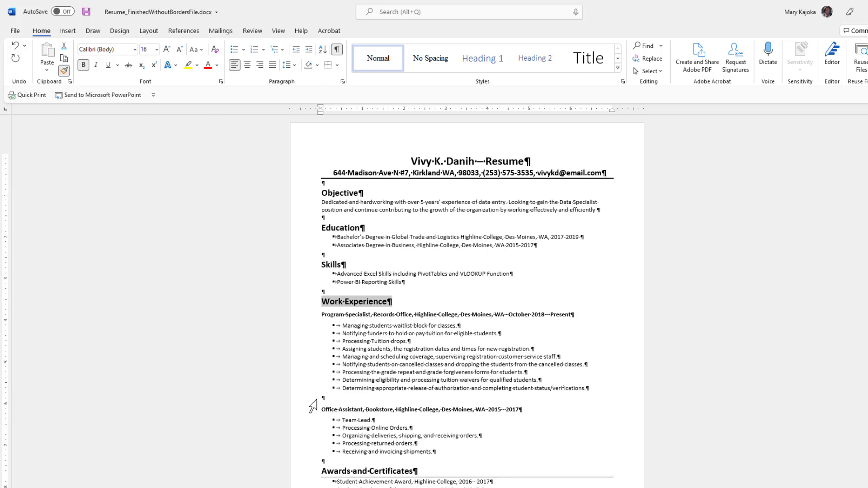
{"action": "scroll", "coordinate": [311, 406], "scroll_direction": "down", "scroll_amount": 3}
{"action": "left_click", "coordinate": [303, 400]}
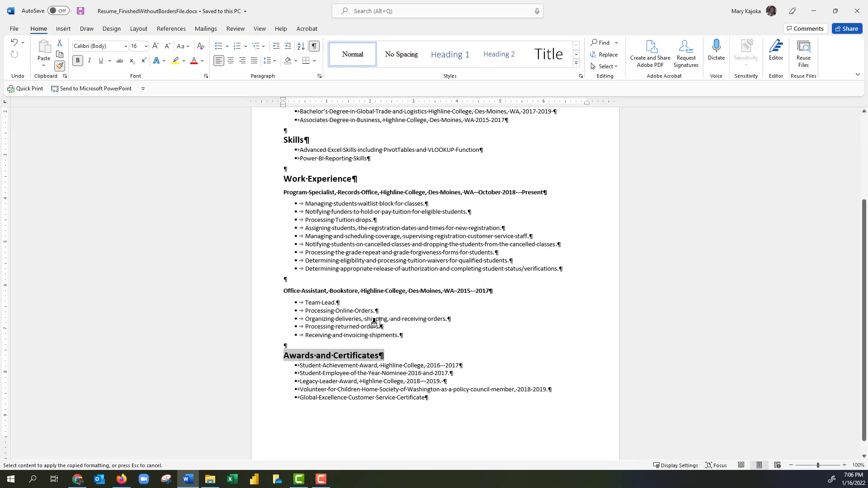
{"action": "key", "text": "Escape"}
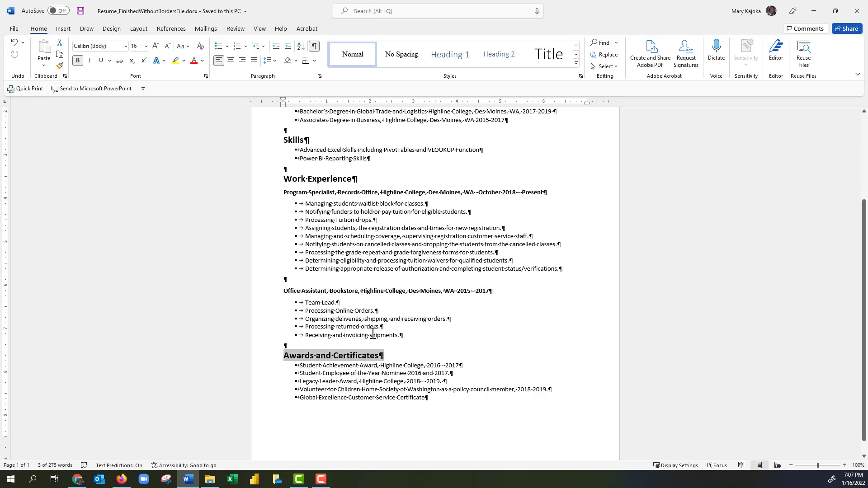
{"action": "left_click", "coordinate": [372, 334]}
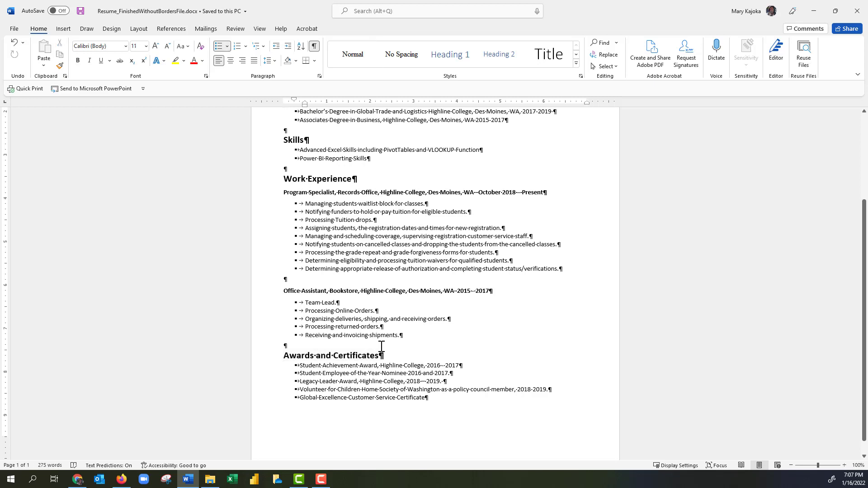
{"action": "scroll", "coordinate": [381, 246], "scroll_direction": "up", "scroll_amount": 5}
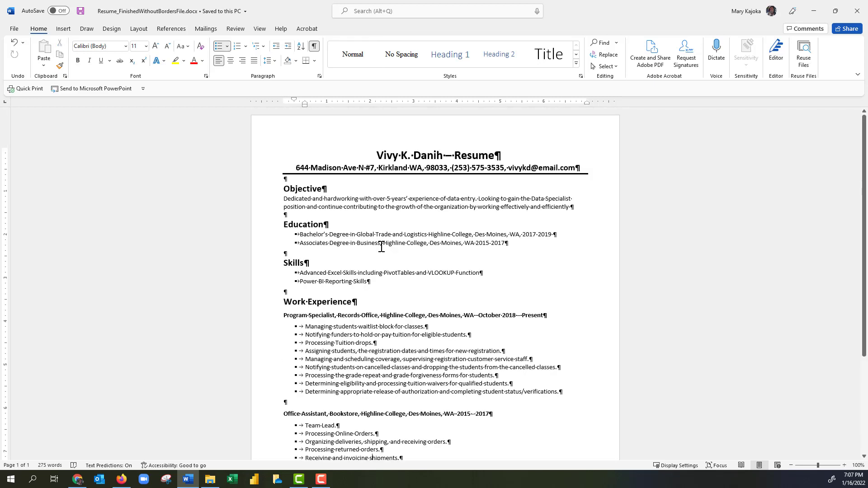